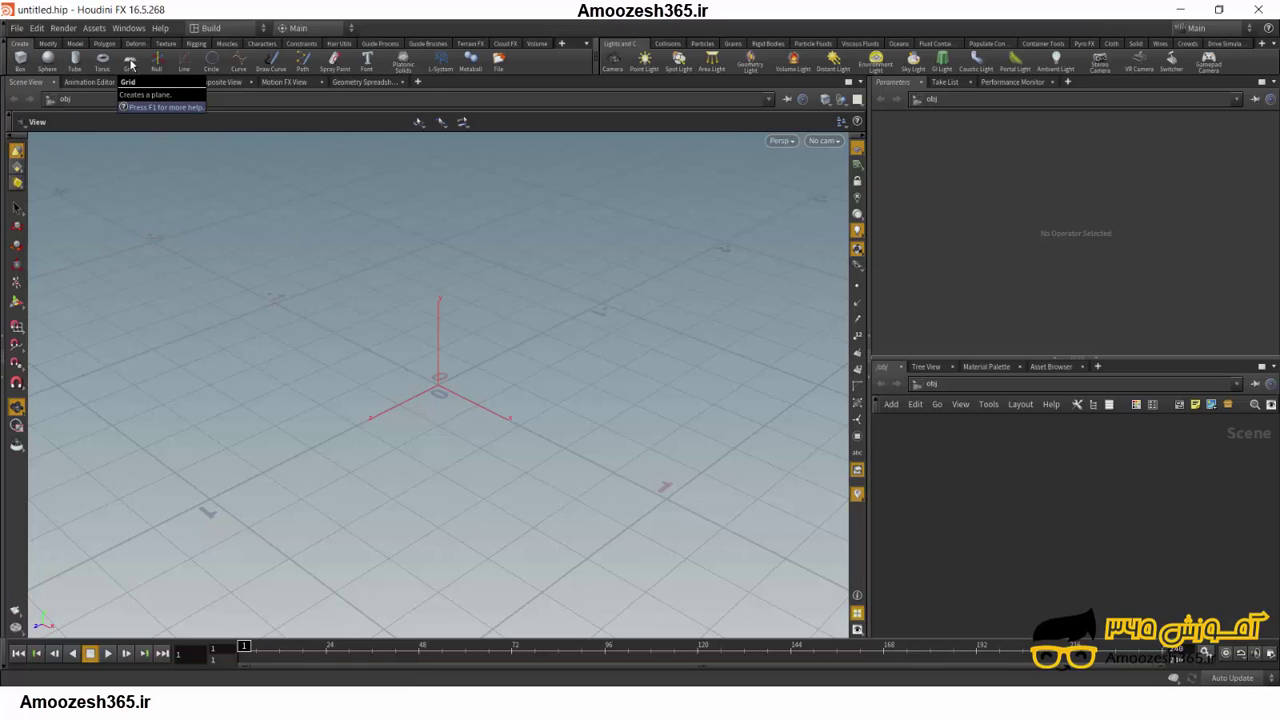
Place a Grid at the scene origin and orbit the view to look down at it
{"action": "left_click", "coordinate": [130, 63]}
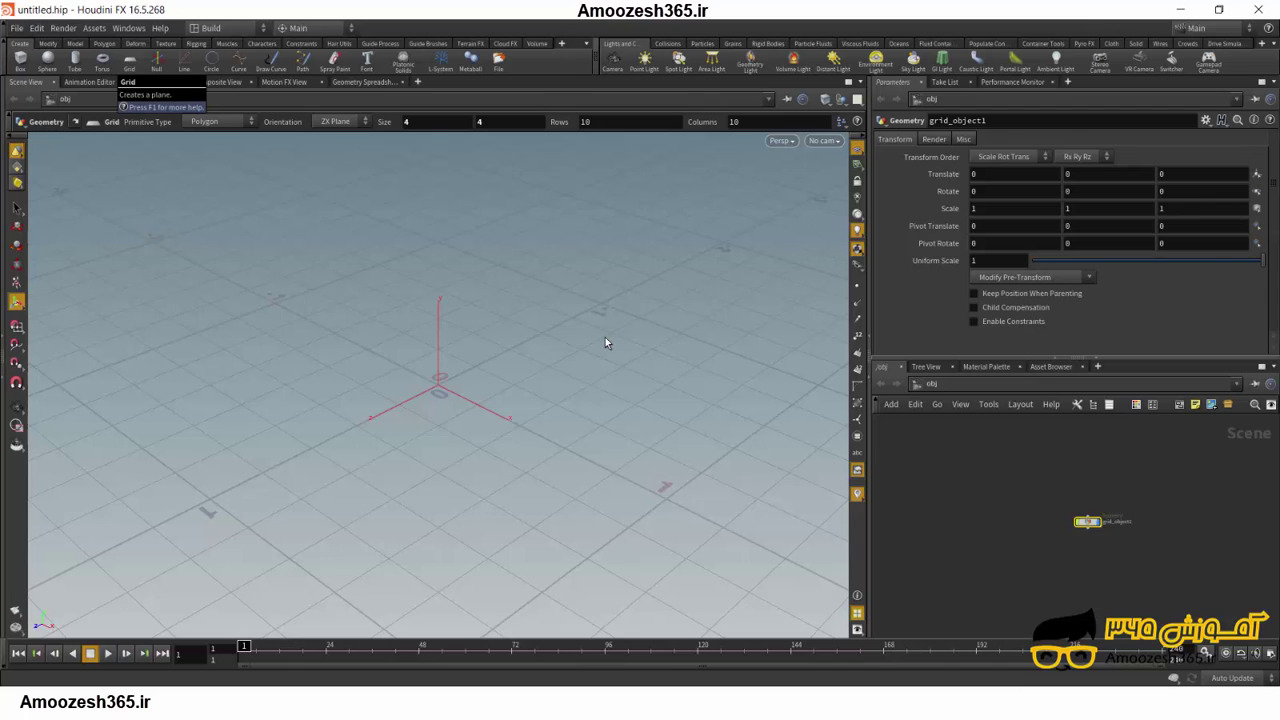
{"action": "key", "text": "Return"}
{"action": "key", "text": "Escape"}
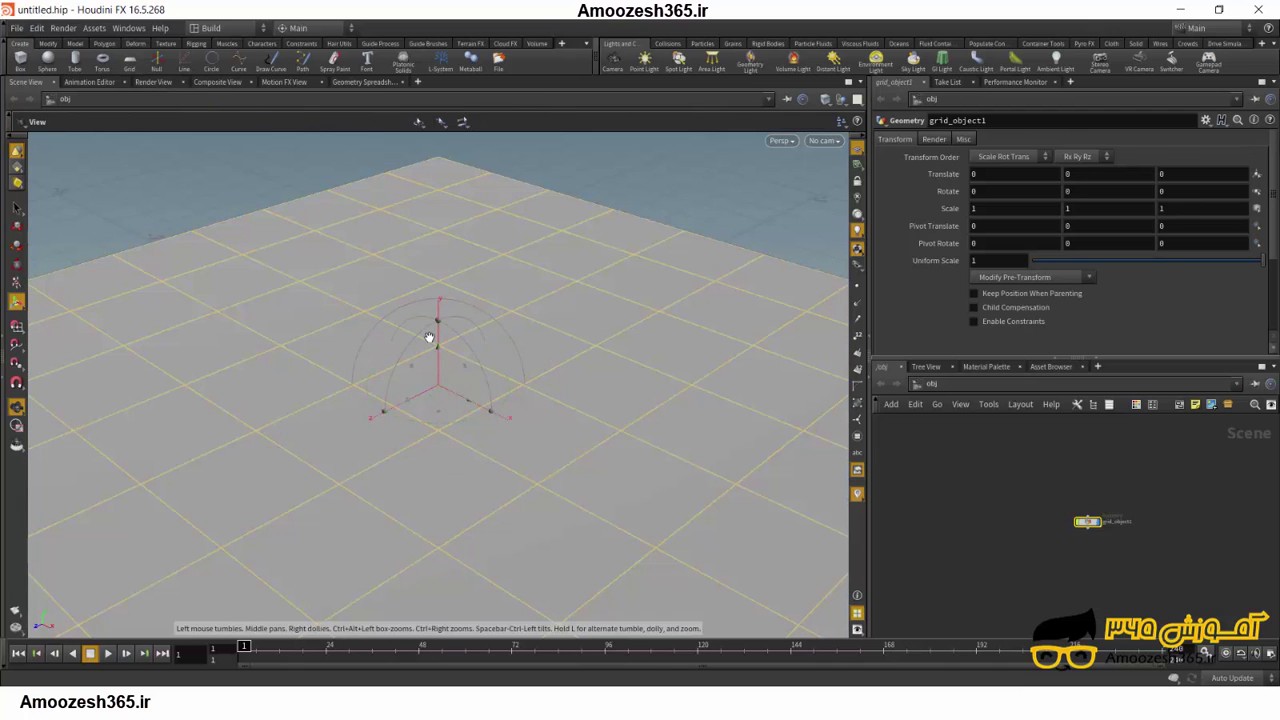
{"action": "left_click_drag", "start_coordinate": [428, 337], "coordinate": [427, 339]}
{"action": "scroll", "coordinate": [427, 339], "scroll_direction": "down", "scroll_amount": 3}
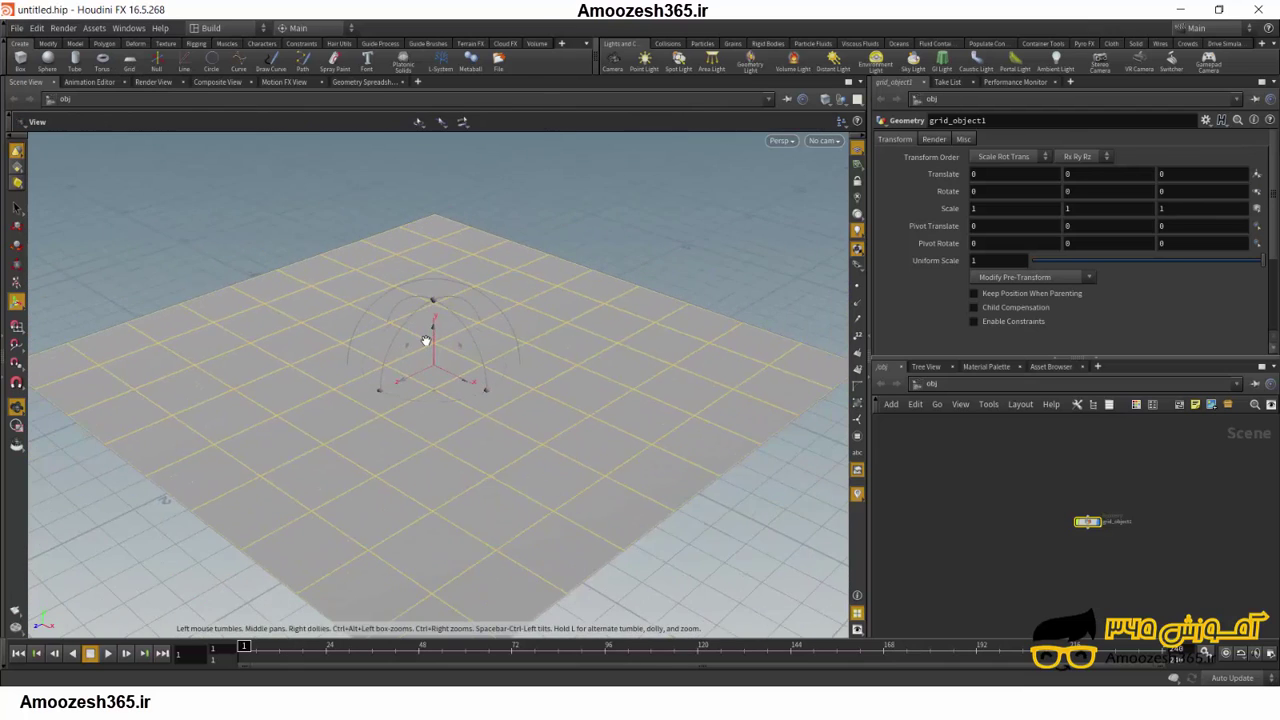
{"action": "scroll", "coordinate": [426, 338], "scroll_direction": "down", "scroll_amount": 3}
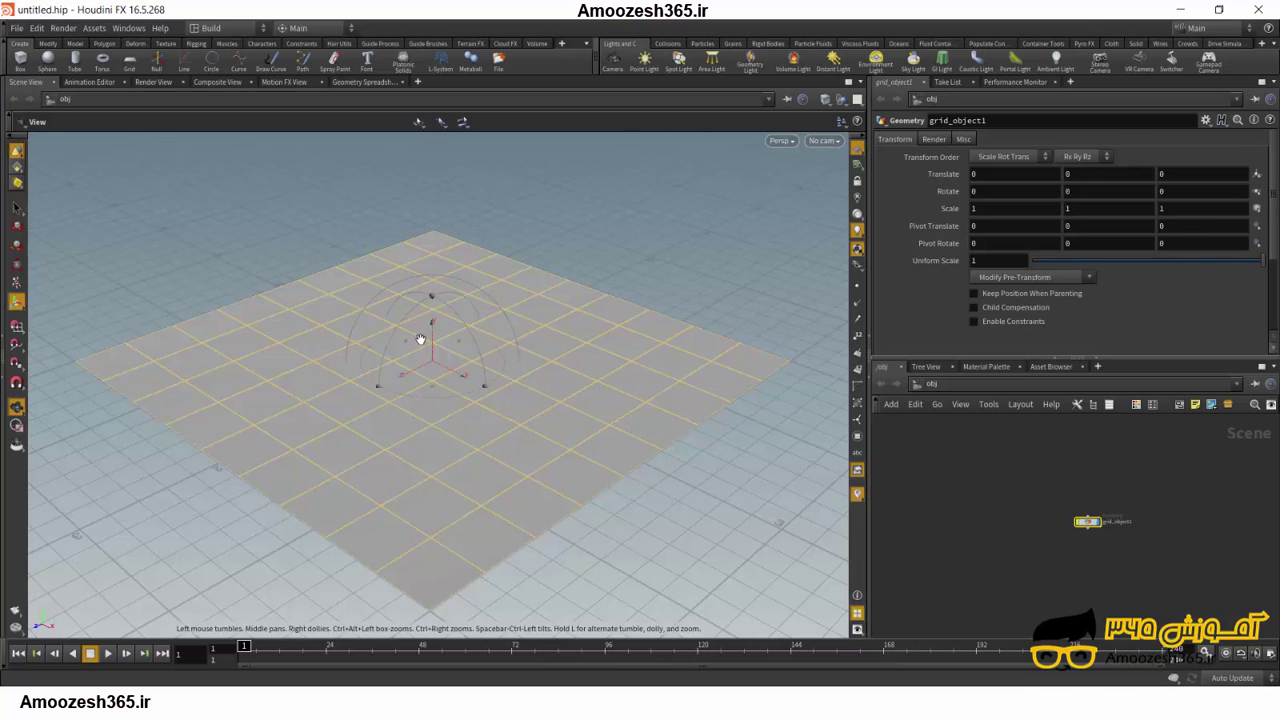
{"action": "left_click_drag", "start_coordinate": [420, 340], "coordinate": [428, 348]}
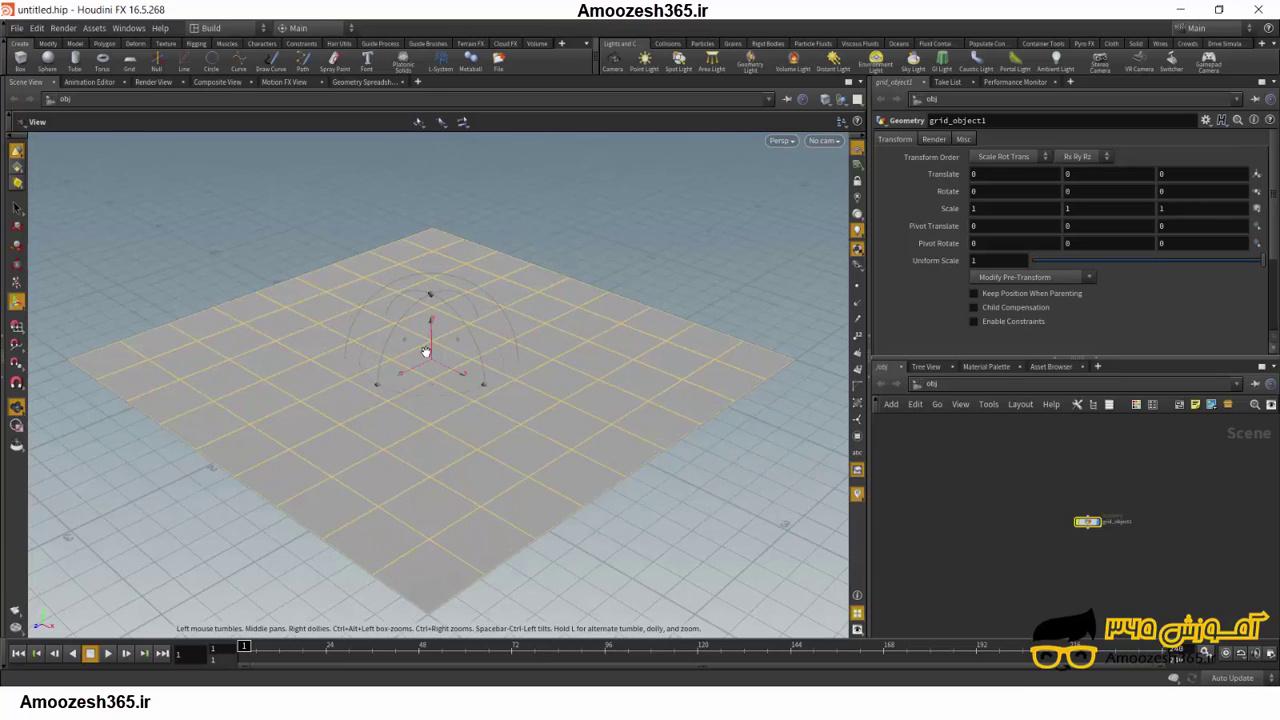
{"action": "key", "text": "Escape"}
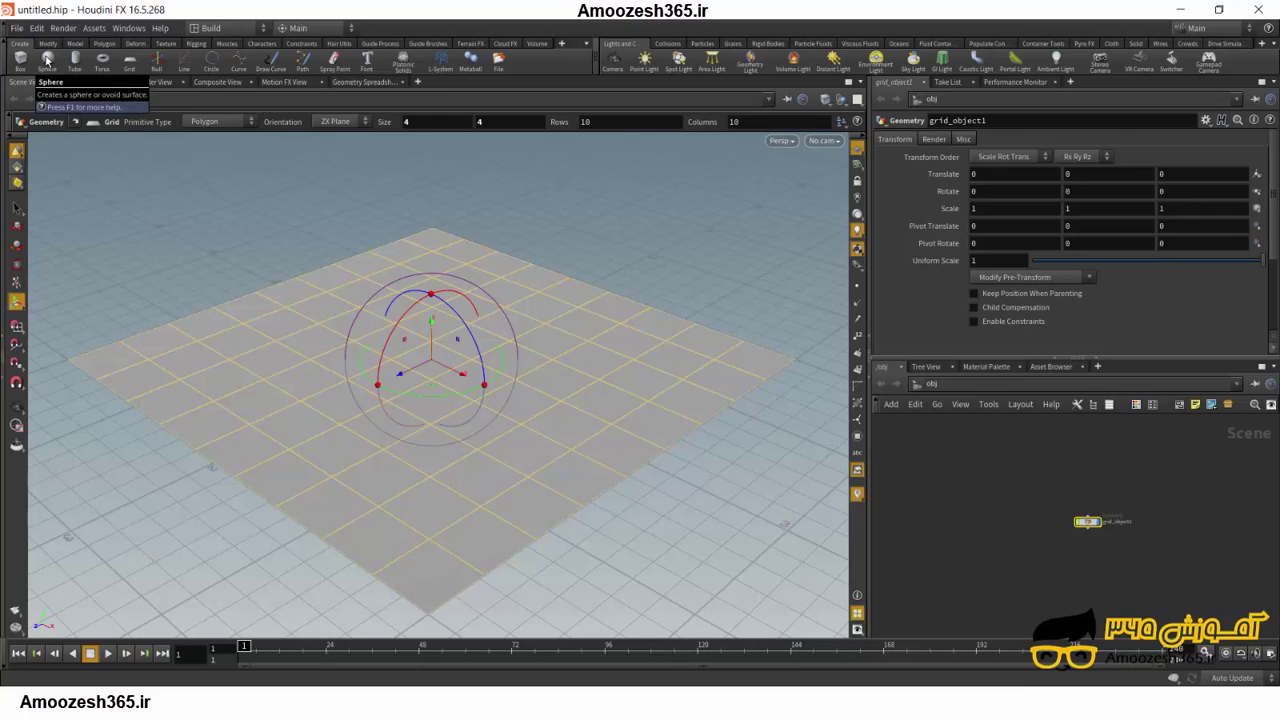
Place a sphere at the origin on the grid and bring up the viewport's camera list
{"action": "left_click", "coordinate": [46, 60]}
{"action": "key", "text": "Return"}
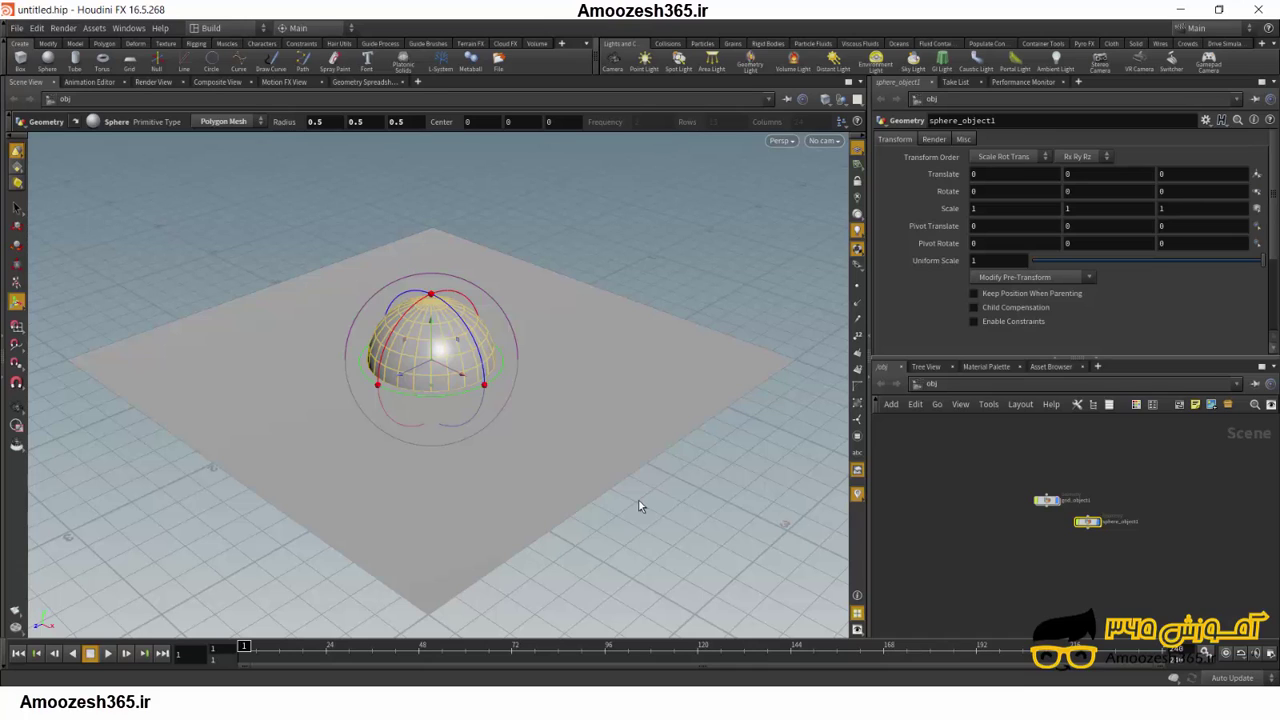
{"action": "left_click", "coordinate": [836, 142]}
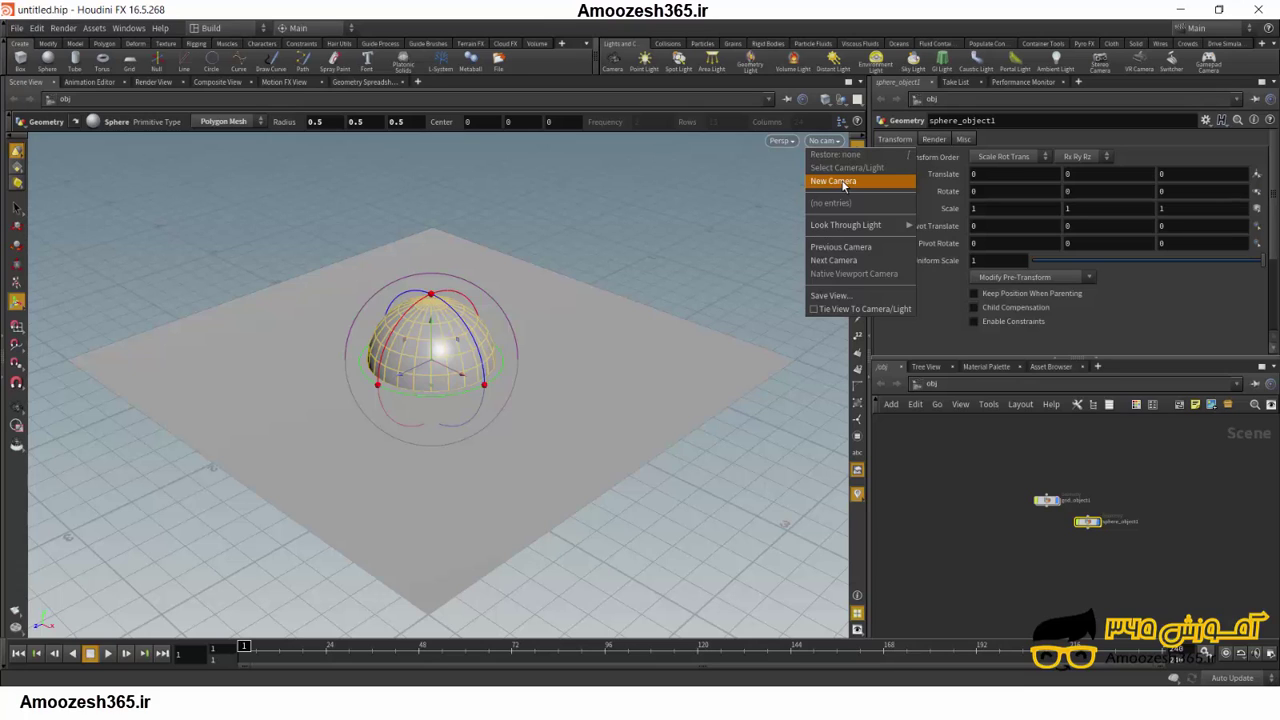
Create cam1 from the current view and move it back and up to frame the sphere
{"action": "left_click", "coordinate": [843, 182]}
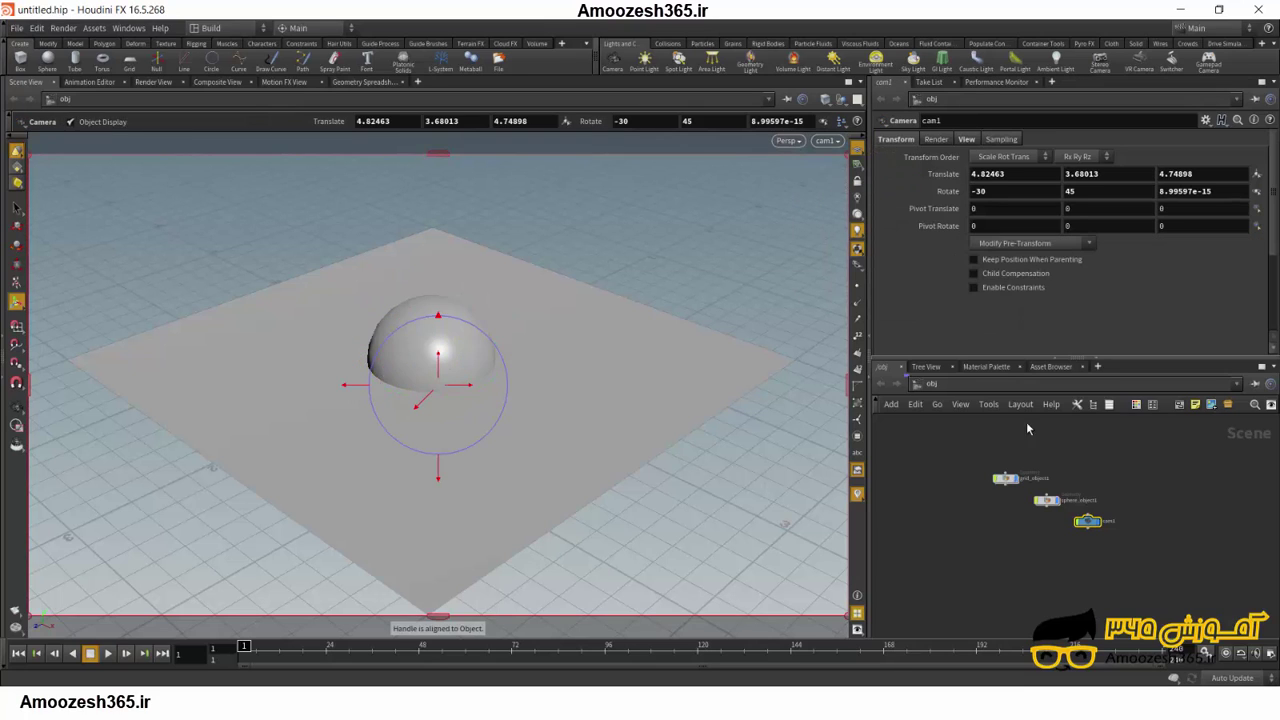
{"action": "left_click_drag", "start_coordinate": [1135, 555], "coordinate": [1045, 497]}
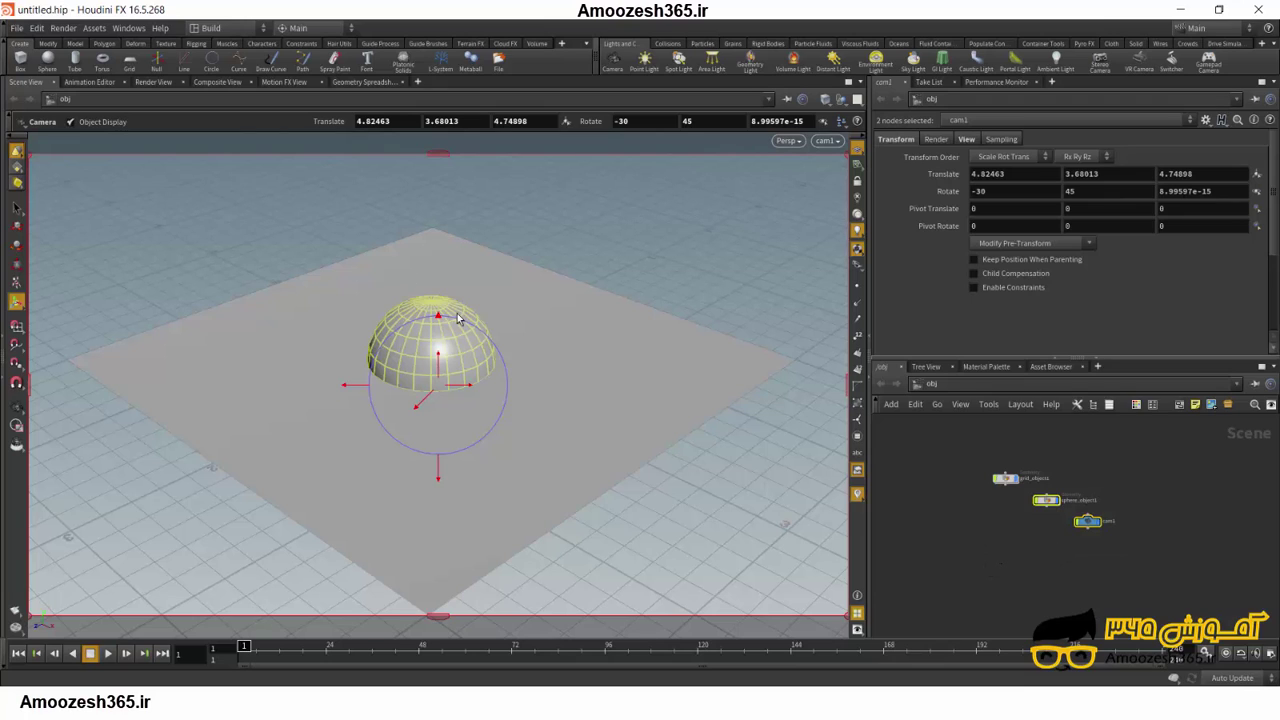
{"action": "left_click_drag", "start_coordinate": [428, 400], "coordinate": [326, 497]}
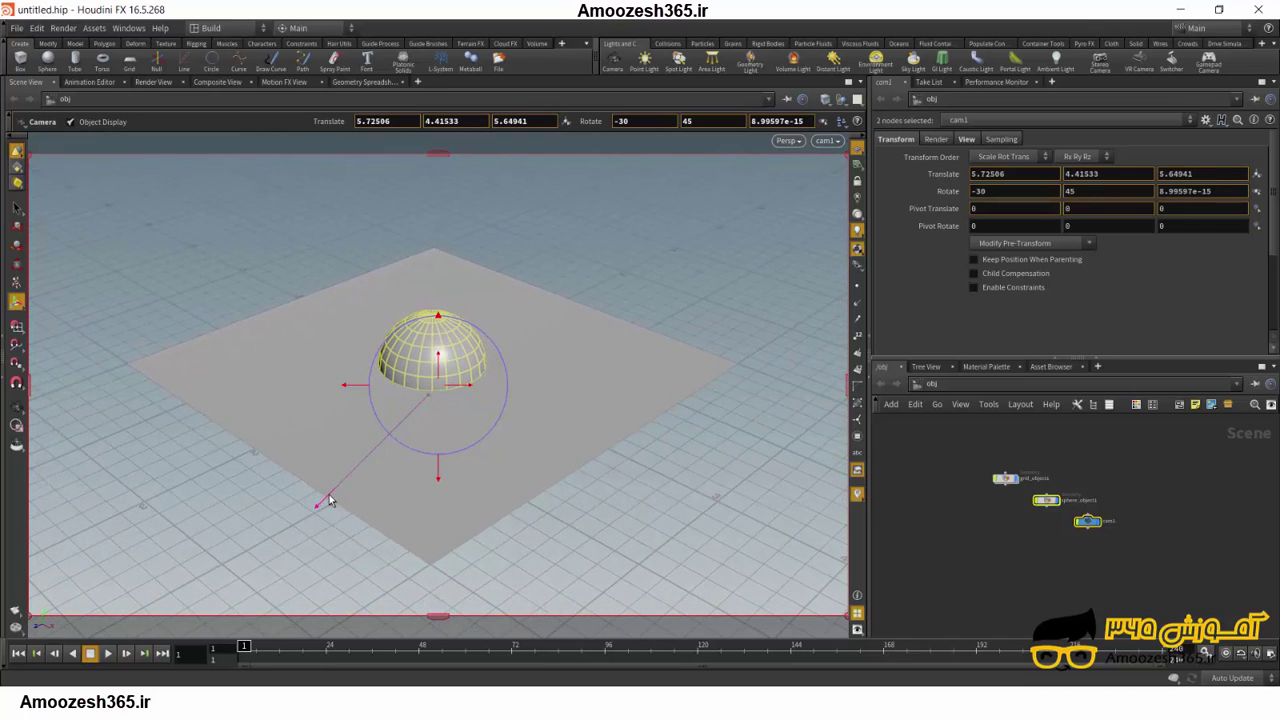
{"action": "mouse_move", "coordinate": [311, 392]}
{"action": "left_mouse_down"}
{"action": "mouse_move", "coordinate": [286, 391]}
{"action": "mouse_move", "coordinate": [351, 396]}
{"action": "left_mouse_up"}
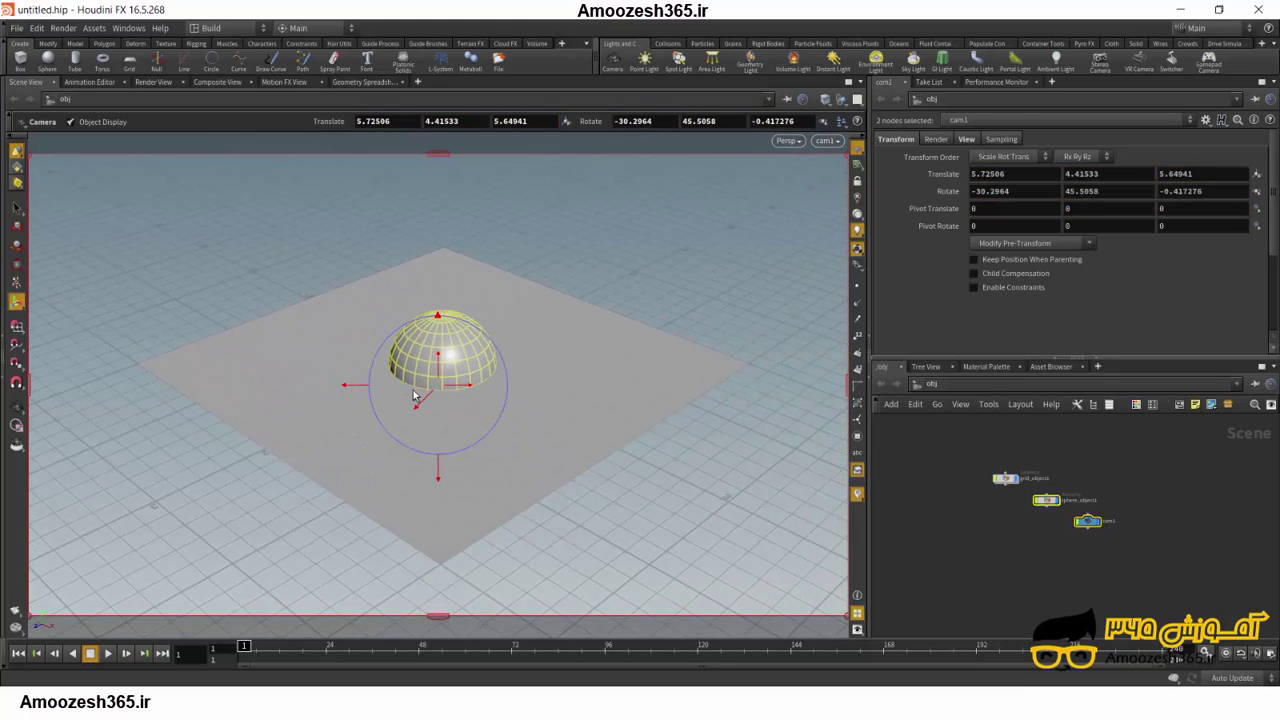
{"action": "left_click_drag", "start_coordinate": [460, 390], "coordinate": [568, 413]}
{"action": "middle_click_drag", "start_coordinate": [568, 413], "coordinate": [466, 400]}
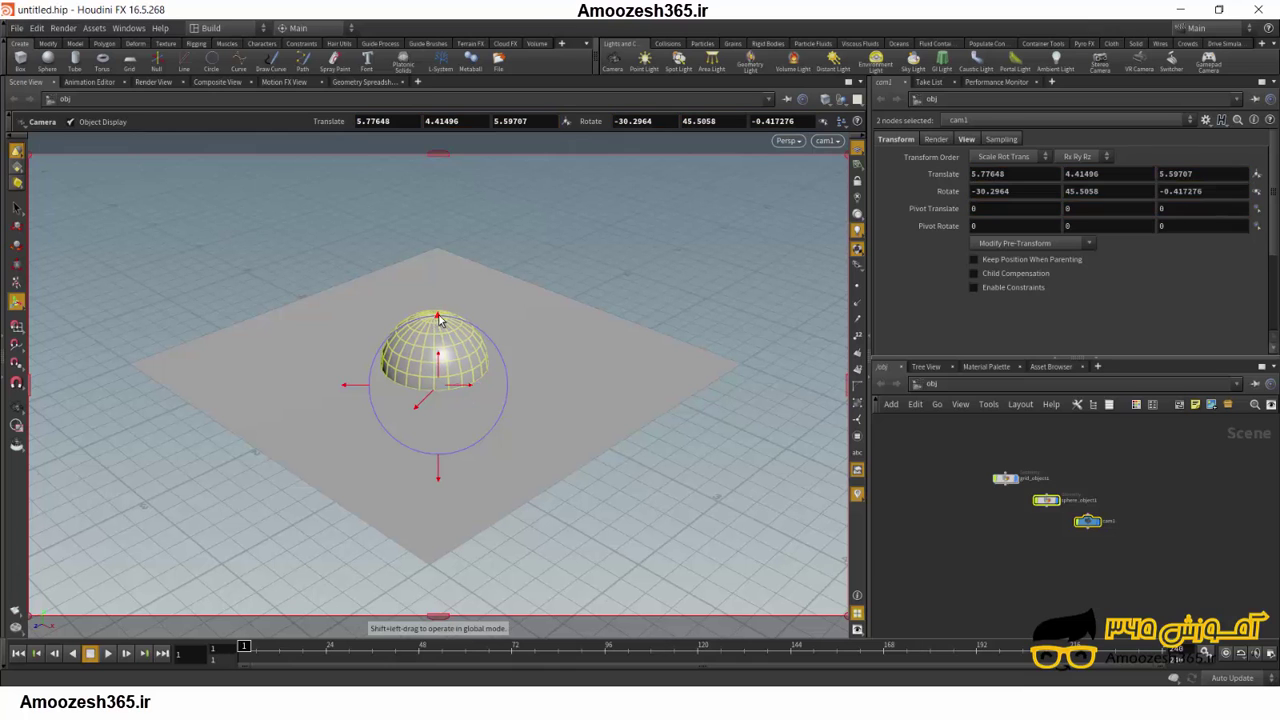
Rotate and shift cam1 to refine the sphere's framing, then exit the camera view
{"action": "mouse_move", "coordinate": [436, 320]}
{"action": "left_mouse_down"}
{"action": "mouse_move", "coordinate": [446, 296]}
{"action": "mouse_move", "coordinate": [432, 311]}
{"action": "mouse_move", "coordinate": [433, 372]}
{"action": "left_mouse_up"}
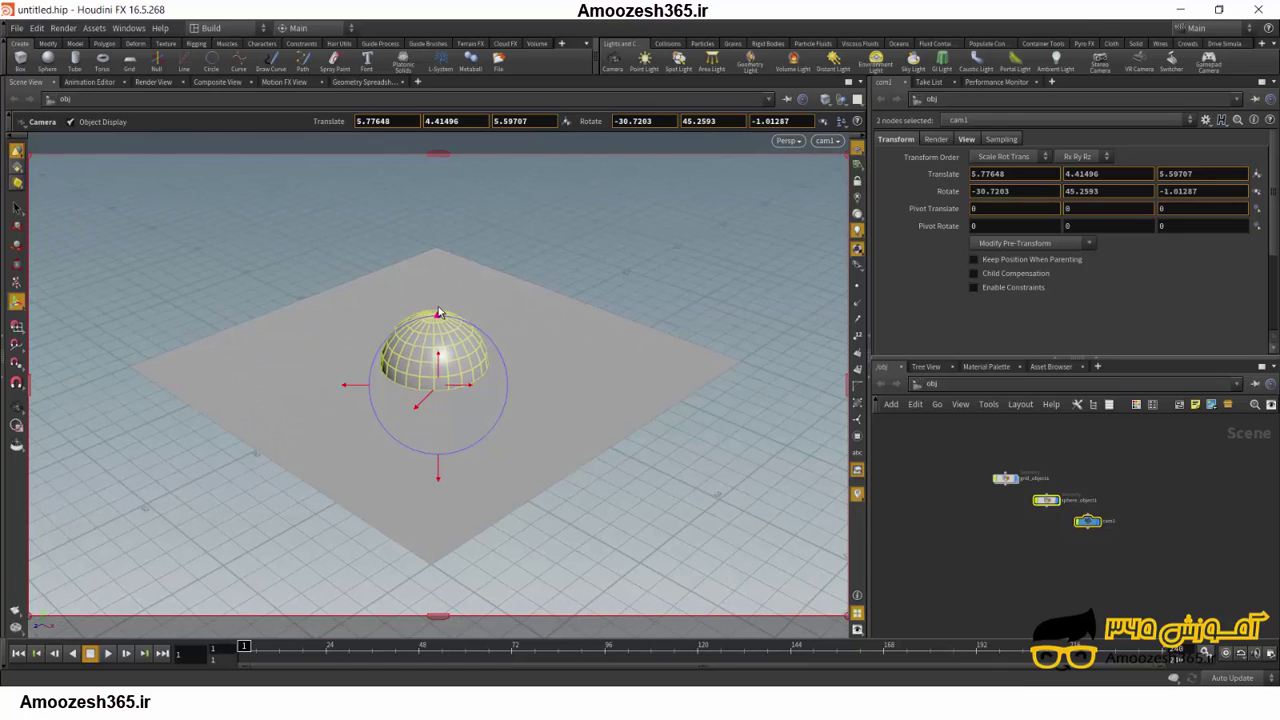
{"action": "mouse_move", "coordinate": [407, 496]}
{"action": "left_mouse_down"}
{"action": "mouse_move", "coordinate": [437, 480]}
{"action": "mouse_move", "coordinate": [437, 494]}
{"action": "mouse_move", "coordinate": [491, 354]}
{"action": "left_mouse_up"}
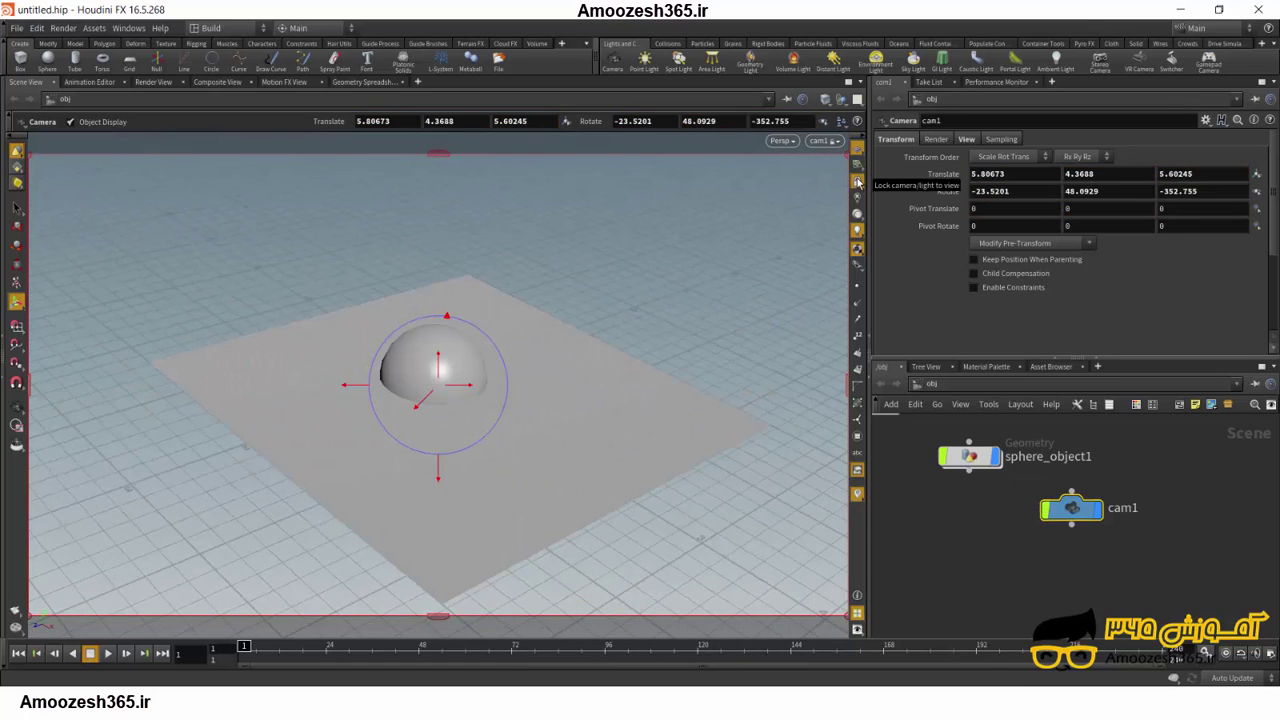
{"action": "mouse_move", "coordinate": [469, 387]}
{"action": "left_mouse_down"}
{"action": "mouse_move", "coordinate": [586, 400]}
{"action": "mouse_move", "coordinate": [268, 391]}
{"action": "mouse_move", "coordinate": [452, 378]}
{"action": "mouse_move", "coordinate": [448, 367]}
{"action": "left_mouse_up"}
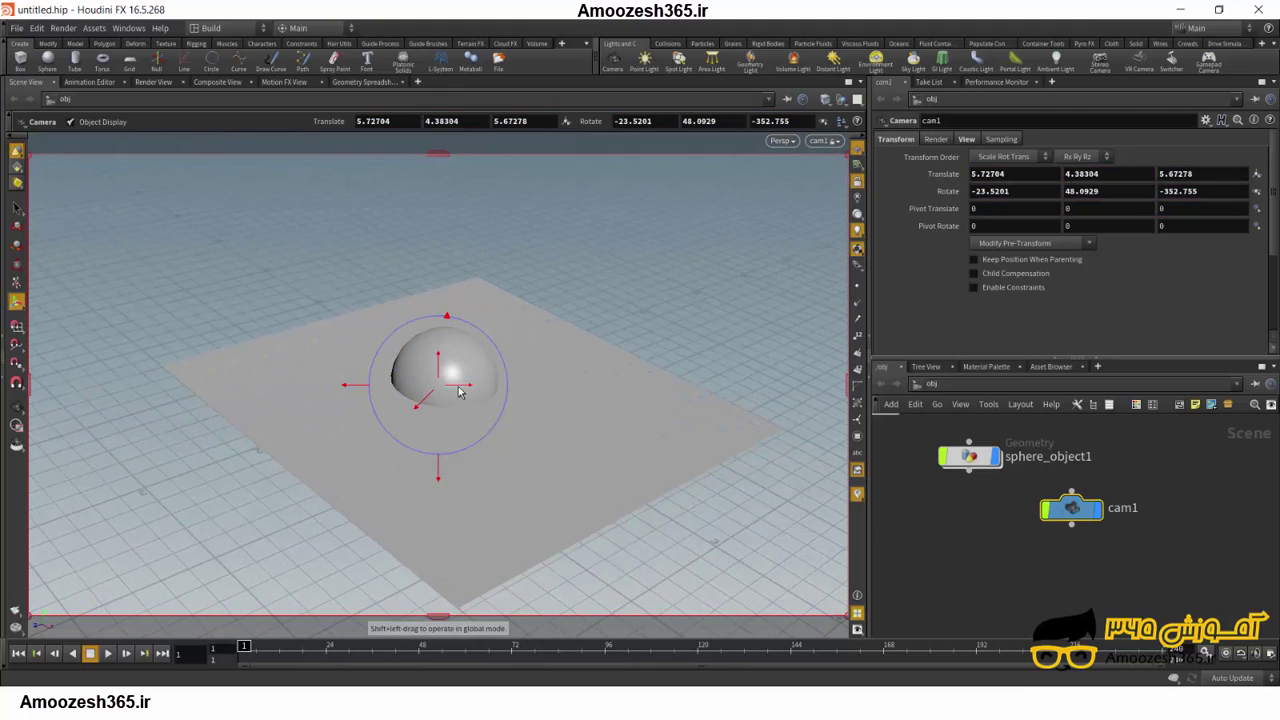
{"action": "left_click_drag", "start_coordinate": [457, 391], "coordinate": [484, 392]}
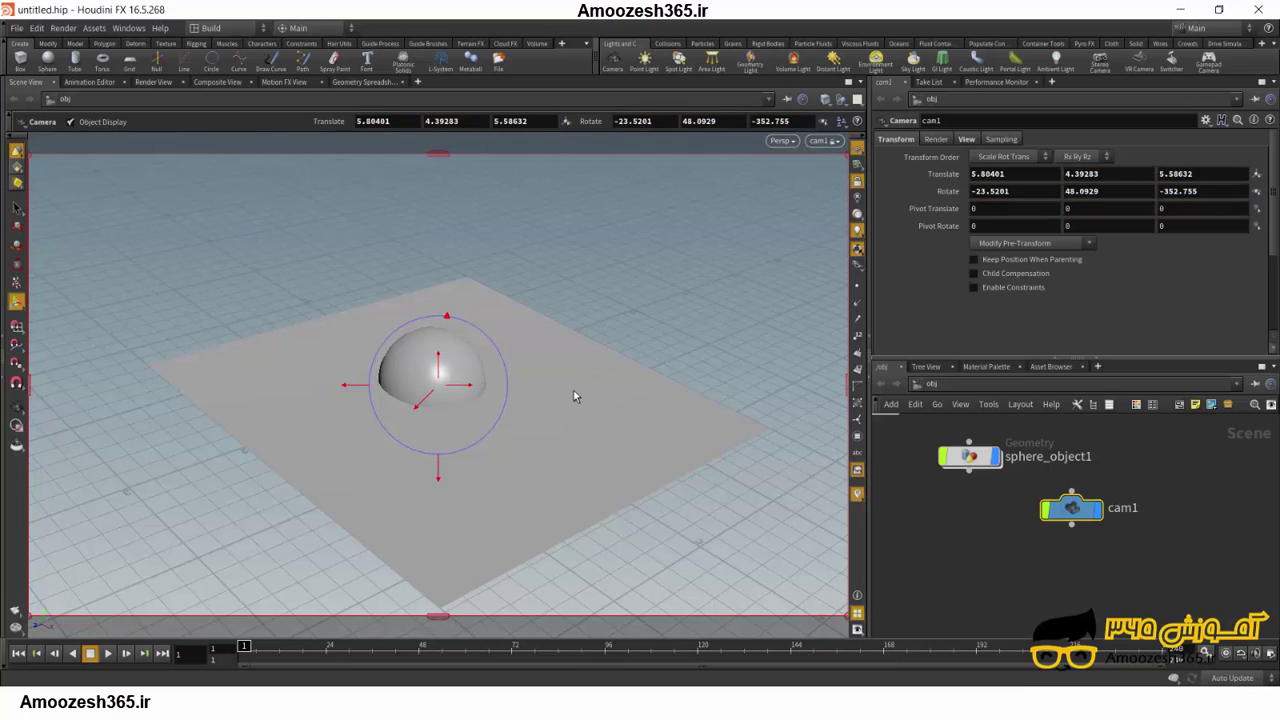
{"action": "key", "text": "Escape"}
{"action": "left_click_drag", "start_coordinate": [531, 446], "coordinate": [449, 329]}
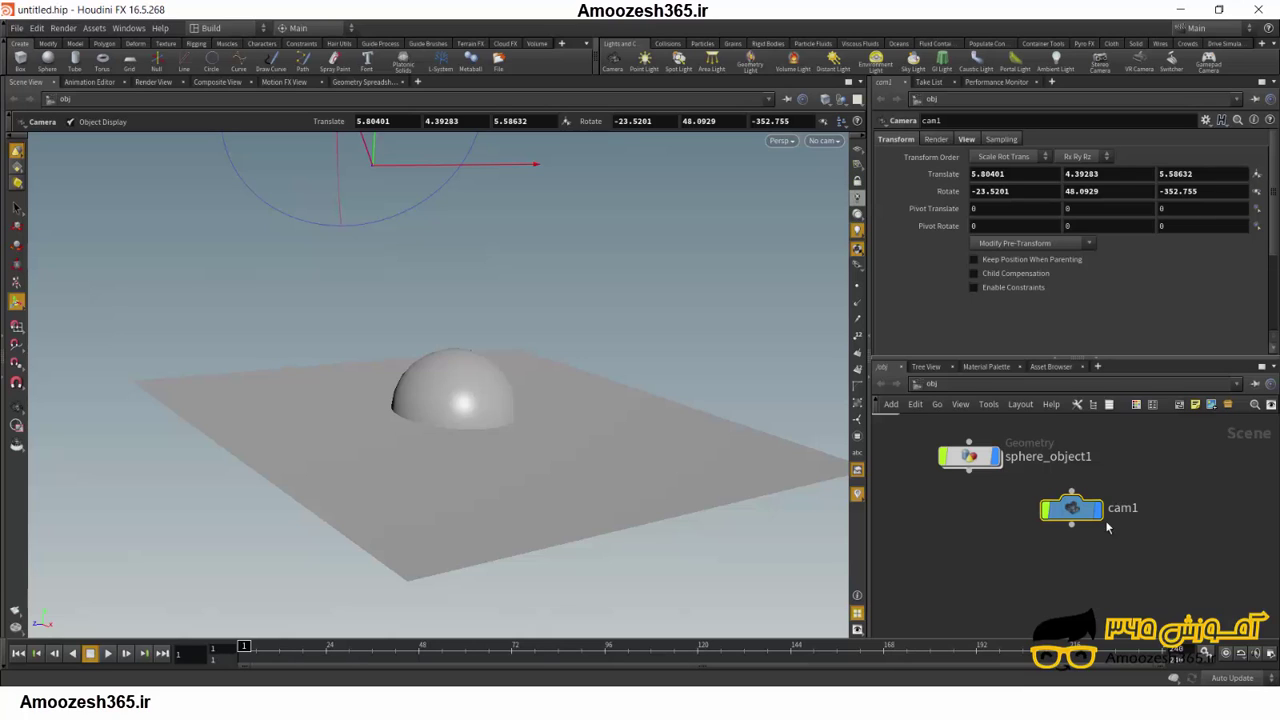
Move cam1 below the grid to translate 3.35867, 0.538235, -2.13116, aimed toward the sphere
{"action": "scroll", "coordinate": [432, 405], "scroll_direction": "down", "scroll_amount": 3}
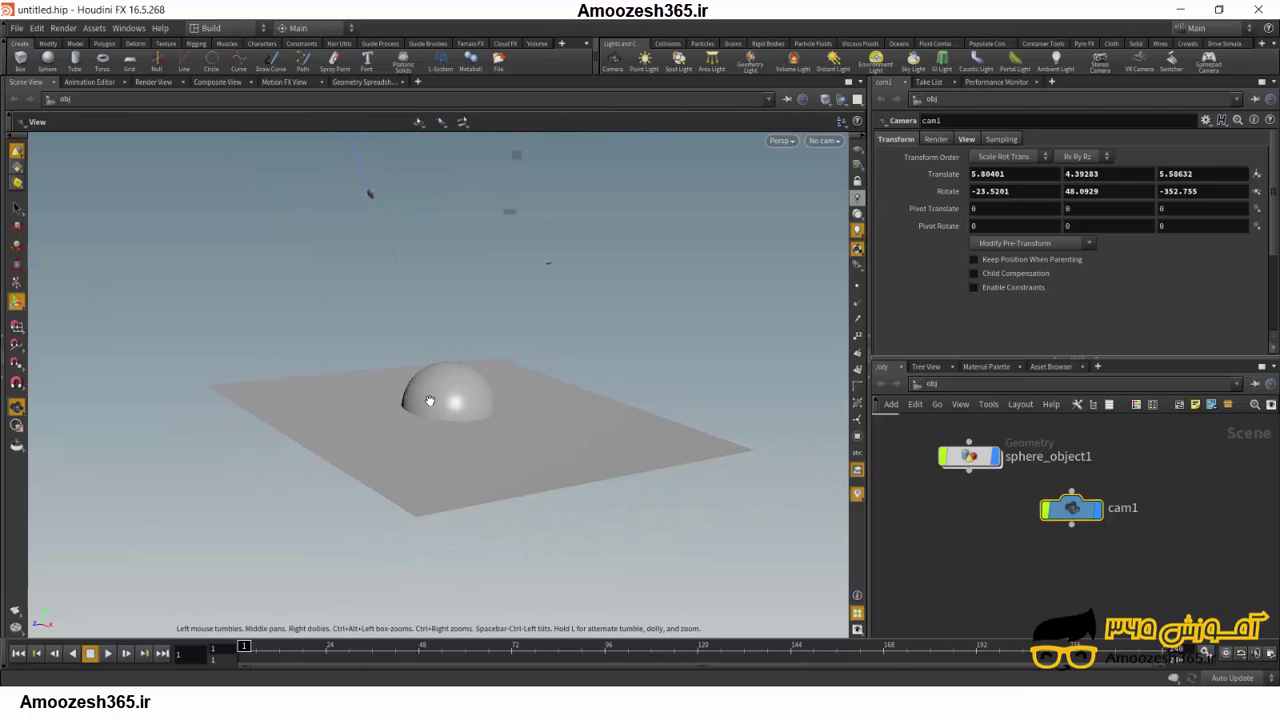
{"action": "scroll", "coordinate": [432, 405], "scroll_direction": "down", "scroll_amount": 3}
{"action": "scroll", "coordinate": [432, 405], "scroll_direction": "down", "scroll_amount": 2}
{"action": "mouse_move", "coordinate": [372, 257]}
{"action": "left_mouse_down"}
{"action": "mouse_move", "coordinate": [361, 283]}
{"action": "mouse_move", "coordinate": [391, 534]}
{"action": "mouse_move", "coordinate": [423, 543]}
{"action": "mouse_move", "coordinate": [360, 385]}
{"action": "mouse_move", "coordinate": [397, 396]}
{"action": "mouse_move", "coordinate": [438, 502]}
{"action": "mouse_move", "coordinate": [385, 400]}
{"action": "mouse_move", "coordinate": [438, 354]}
{"action": "mouse_move", "coordinate": [450, 401]}
{"action": "mouse_move", "coordinate": [401, 402]}
{"action": "mouse_move", "coordinate": [377, 385]}
{"action": "mouse_move", "coordinate": [472, 430]}
{"action": "left_mouse_up"}
{"action": "left_click_drag", "start_coordinate": [329, 313], "coordinate": [332, 325]}
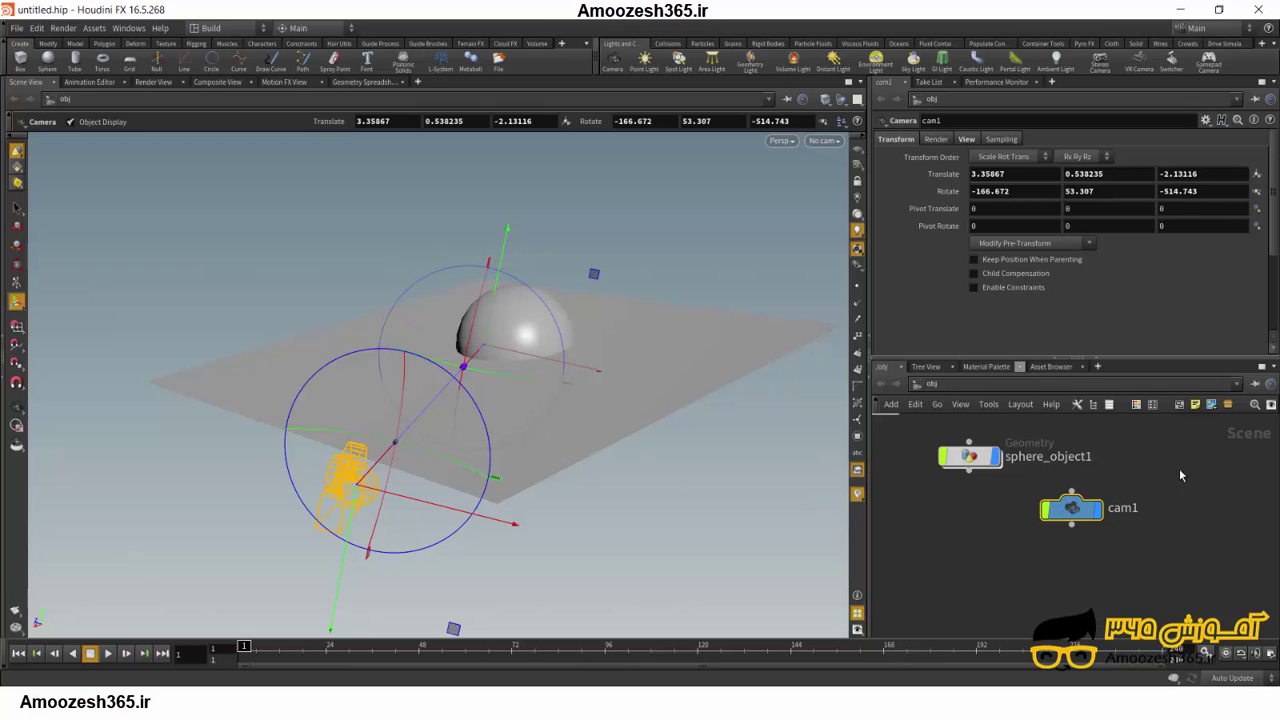
{"action": "left_click_drag", "start_coordinate": [1184, 469], "coordinate": [986, 592]}
{"action": "middle_click_drag", "start_coordinate": [1016, 174], "coordinate": [1115, 178]}
{"action": "mouse_move", "coordinate": [395, 458]}
{"action": "left_mouse_down"}
{"action": "mouse_move", "coordinate": [313, 389]}
{"action": "mouse_move", "coordinate": [423, 400]}
{"action": "mouse_move", "coordinate": [515, 345]}
{"action": "mouse_move", "coordinate": [470, 360]}
{"action": "mouse_move", "coordinate": [446, 404]}
{"action": "mouse_move", "coordinate": [380, 430]}
{"action": "mouse_move", "coordinate": [420, 443]}
{"action": "mouse_move", "coordinate": [390, 451]}
{"action": "left_mouse_up"}
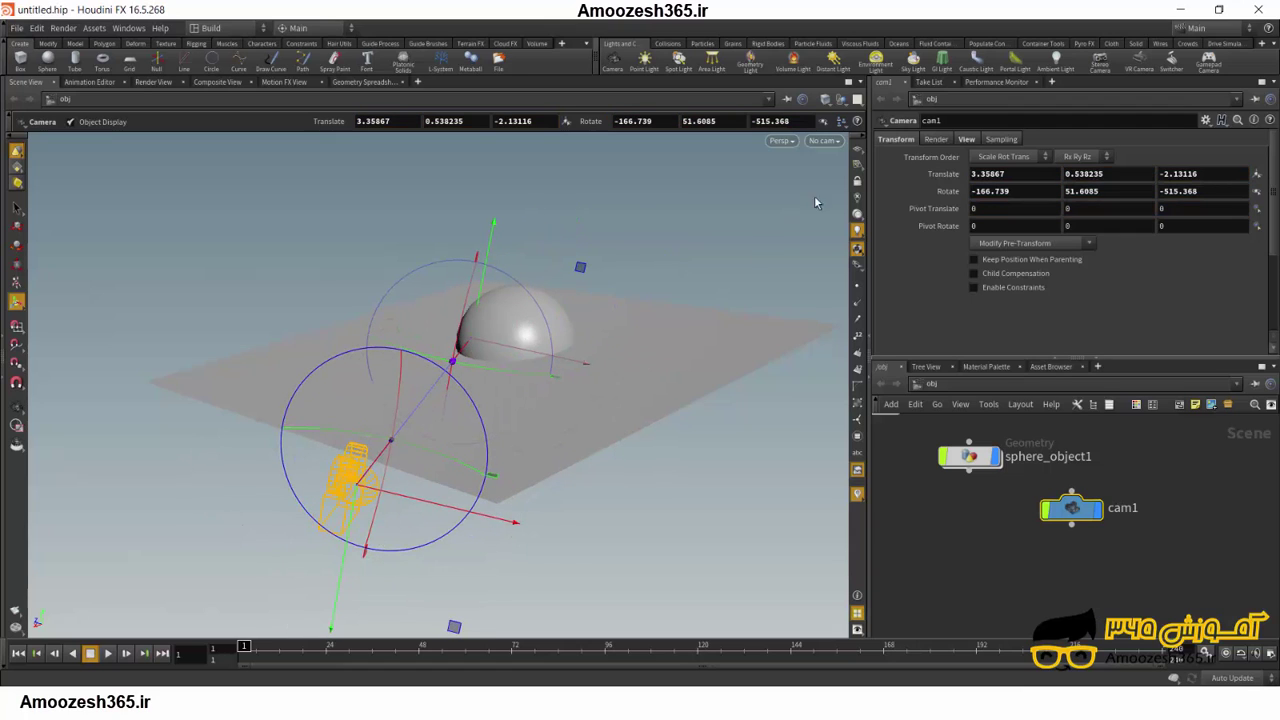
Review cam1's View settings: 1280 by 720 resolution, 50 mm focal length and screen window
{"action": "left_click", "coordinate": [967, 143]}
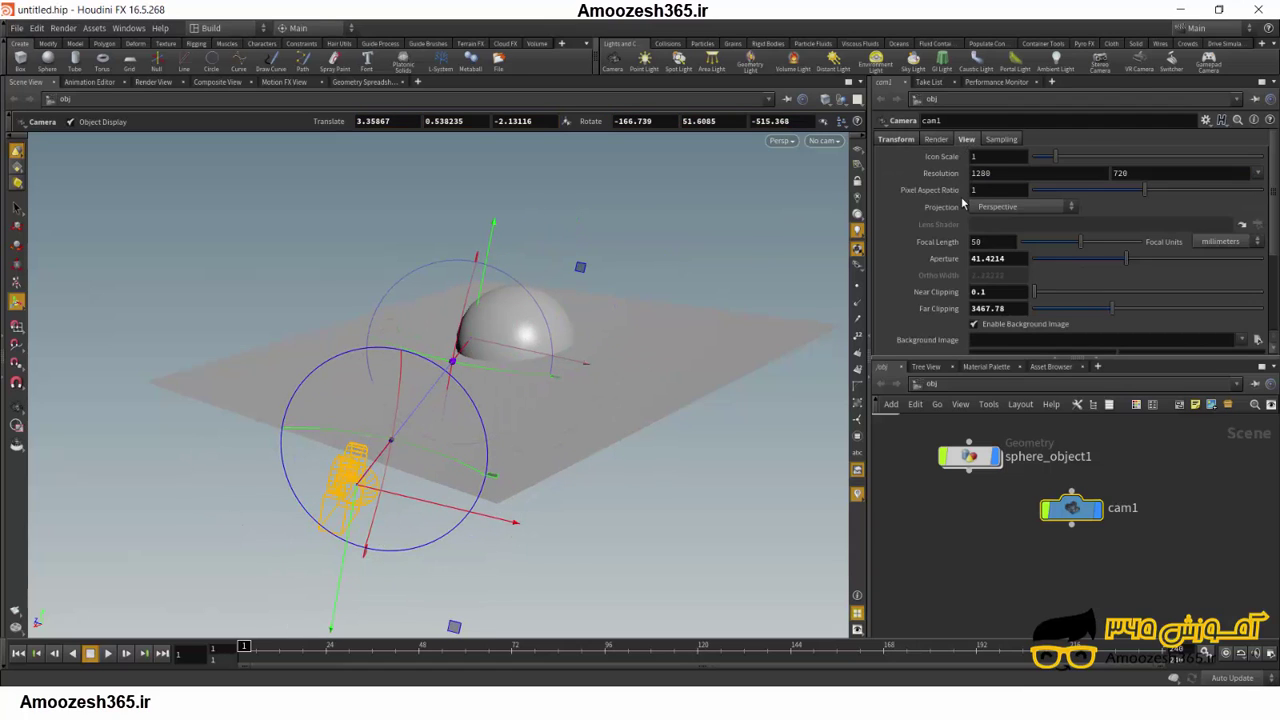
{"action": "scroll", "coordinate": [962, 295], "scroll_direction": "down", "scroll_amount": 1}
{"action": "scroll", "coordinate": [962, 293], "scroll_direction": "down", "scroll_amount": 3}
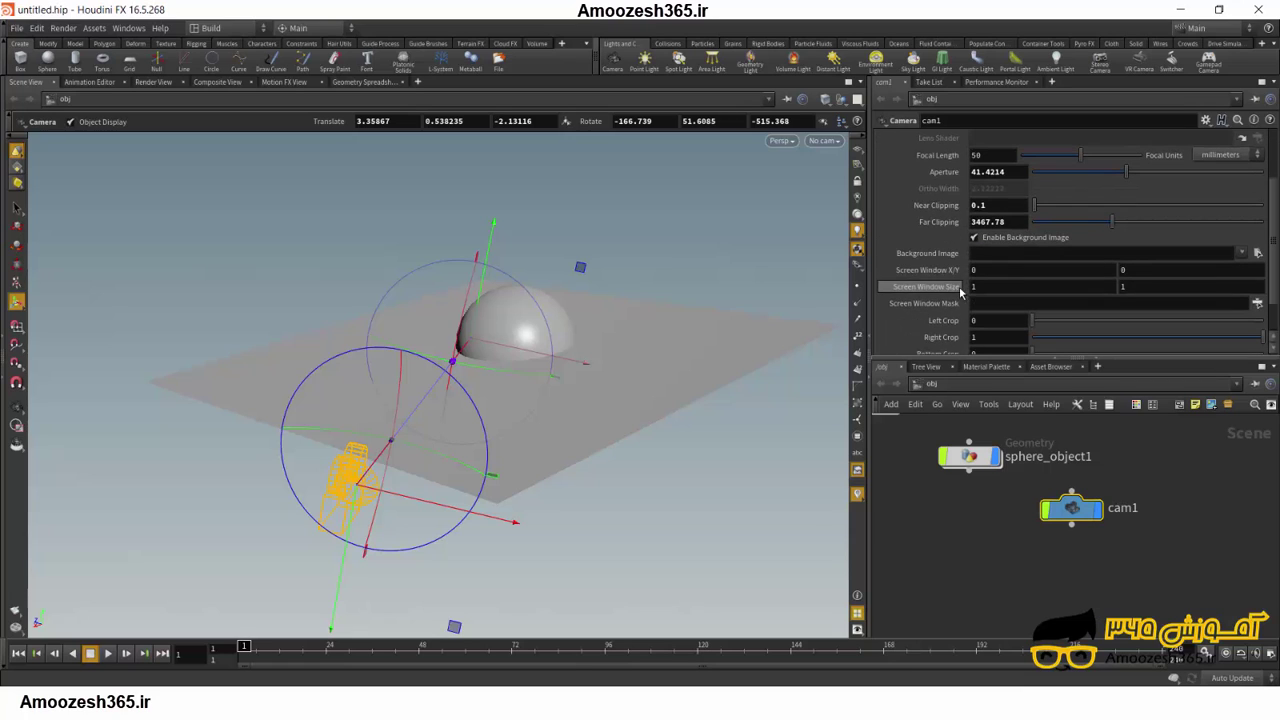
{"action": "scroll", "coordinate": [998, 222], "scroll_direction": "down", "scroll_amount": 1}
{"action": "scroll", "coordinate": [999, 308], "scroll_direction": "up", "scroll_amount": 2}
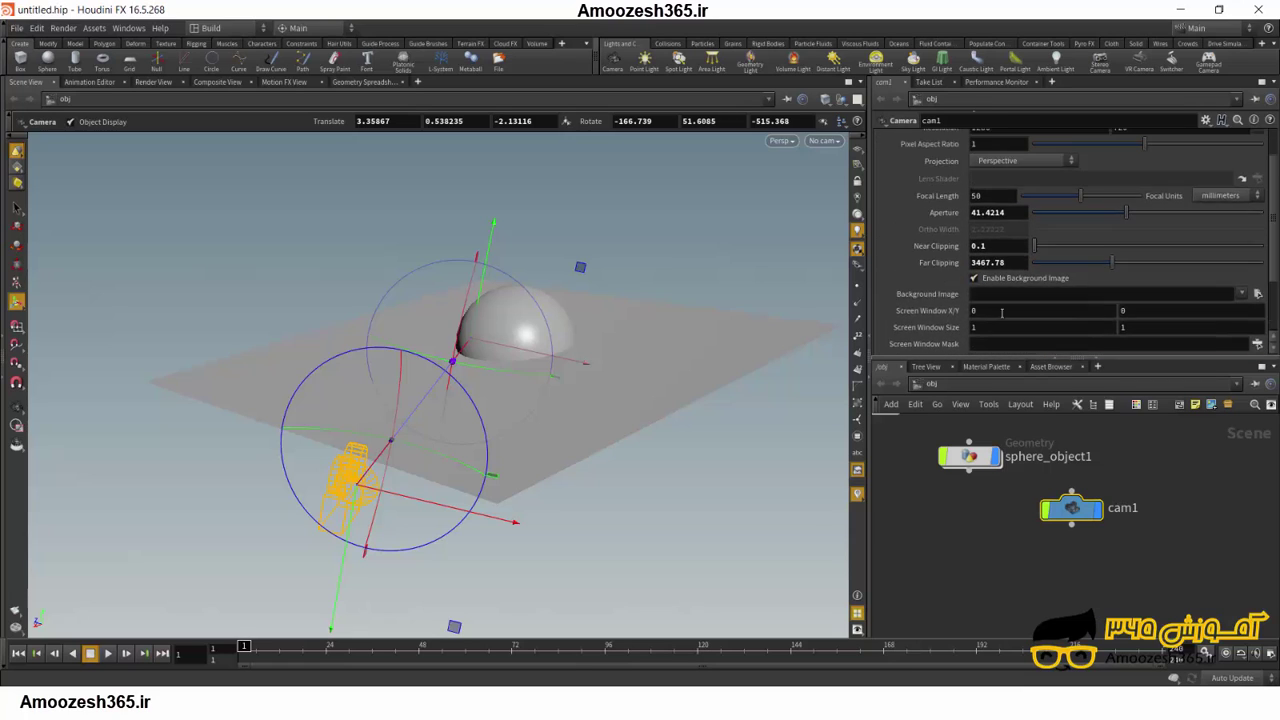
{"action": "scroll", "coordinate": [999, 308], "scroll_direction": "up", "scroll_amount": 3}
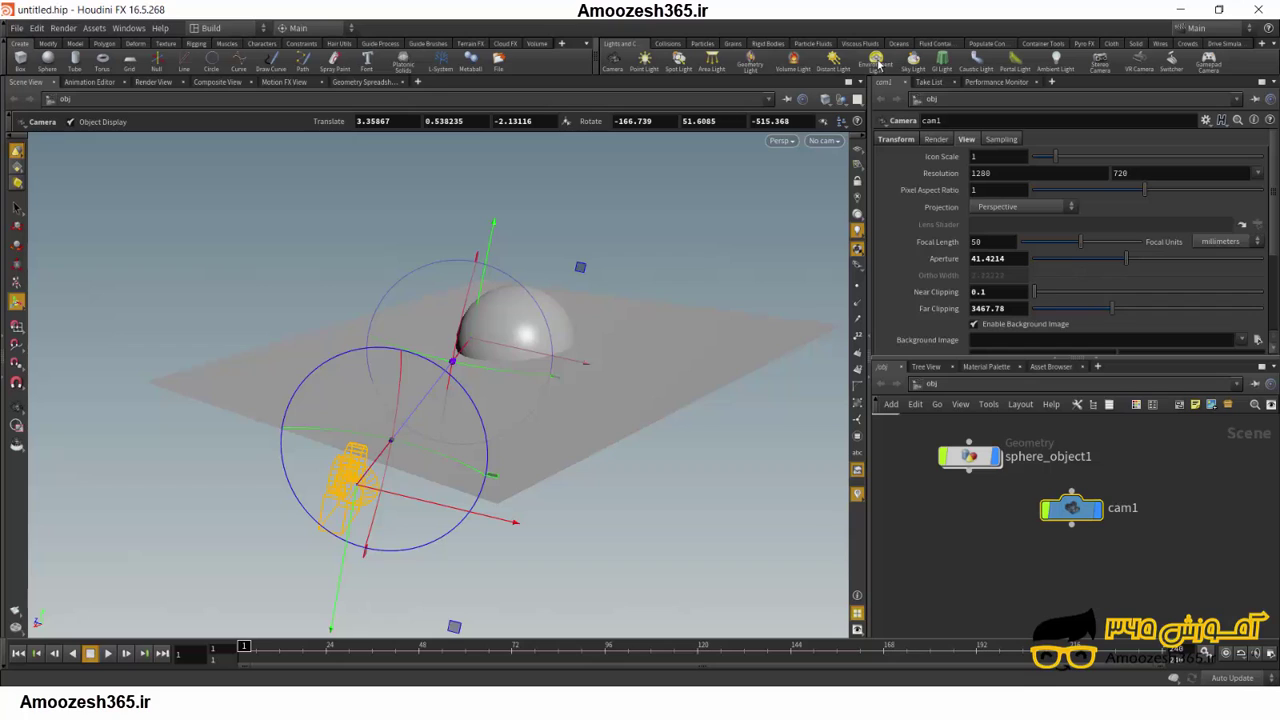
Create an Environment Light and select the envlight1 node
{"action": "left_click", "coordinate": [877, 62]}
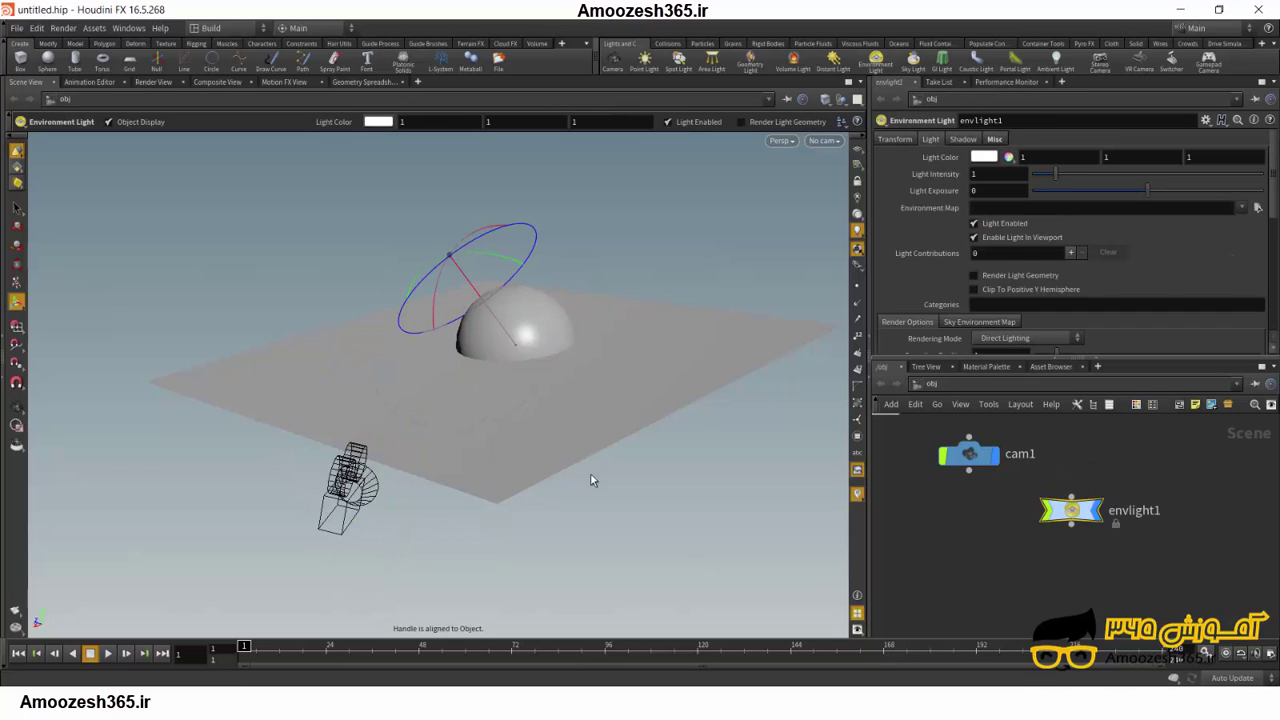
{"action": "left_click_drag", "start_coordinate": [1215, 467], "coordinate": [1011, 574]}
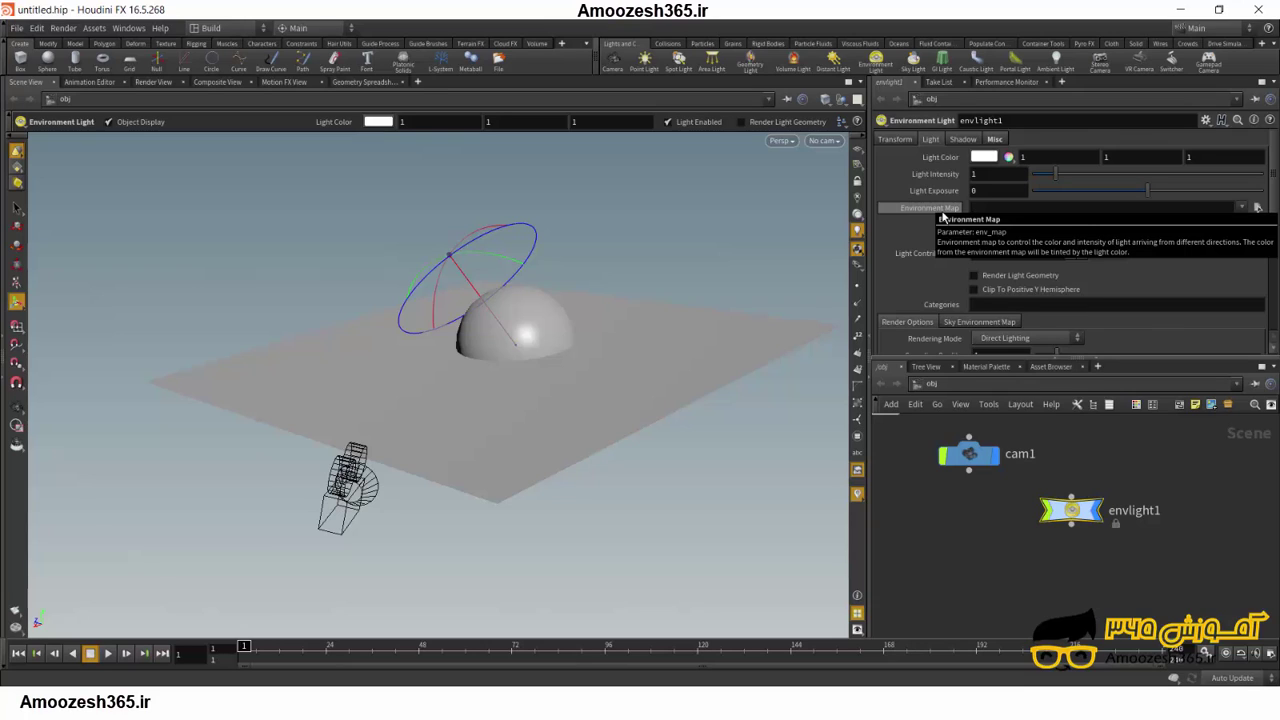
Set envlight1's Light Color to the blue swatch (0, 0.45, 0.9) in the Color Editor
{"action": "left_click", "coordinate": [985, 158]}
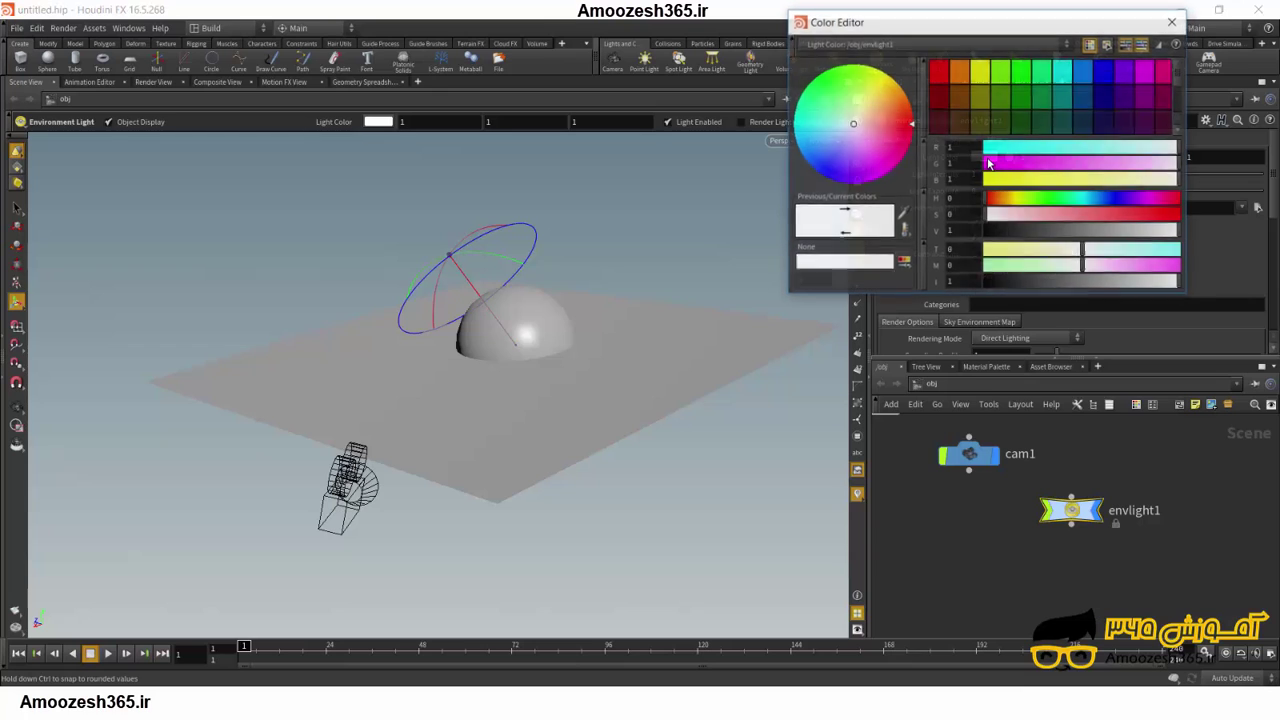
{"action": "left_click", "coordinate": [1173, 21]}
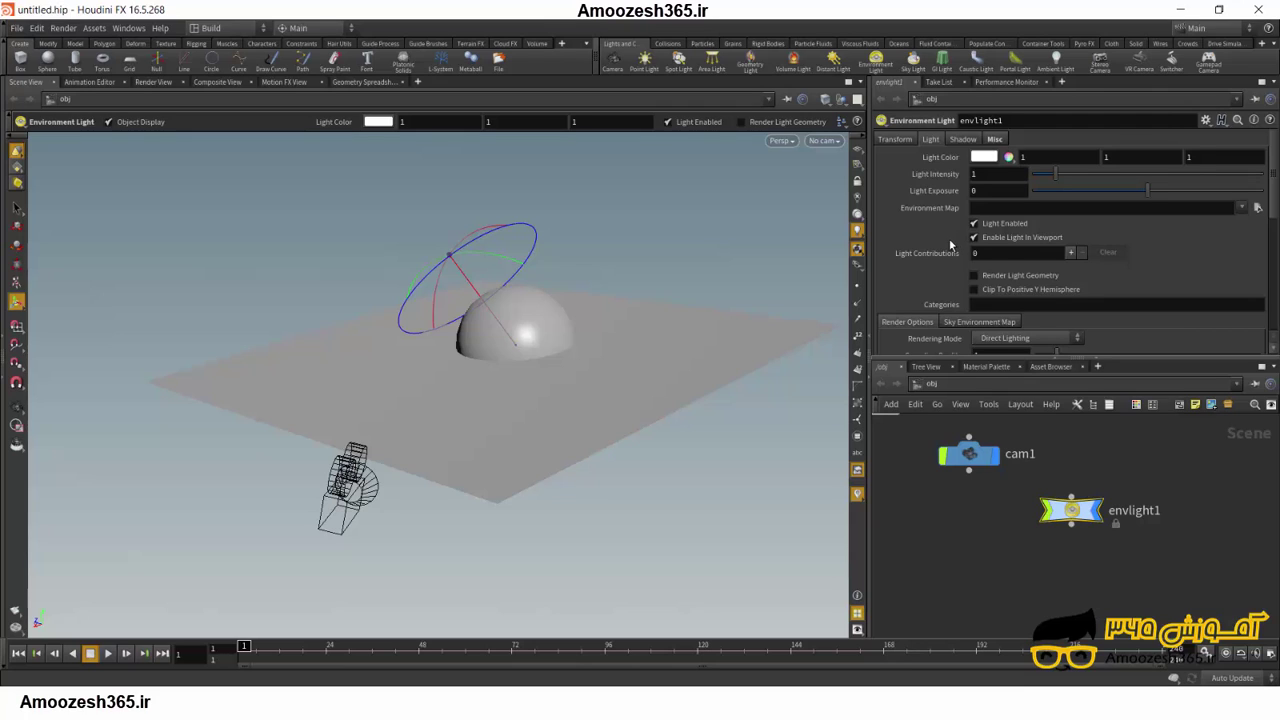
{"action": "left_click", "coordinate": [985, 157]}
{"action": "left_click", "coordinate": [1171, 20]}
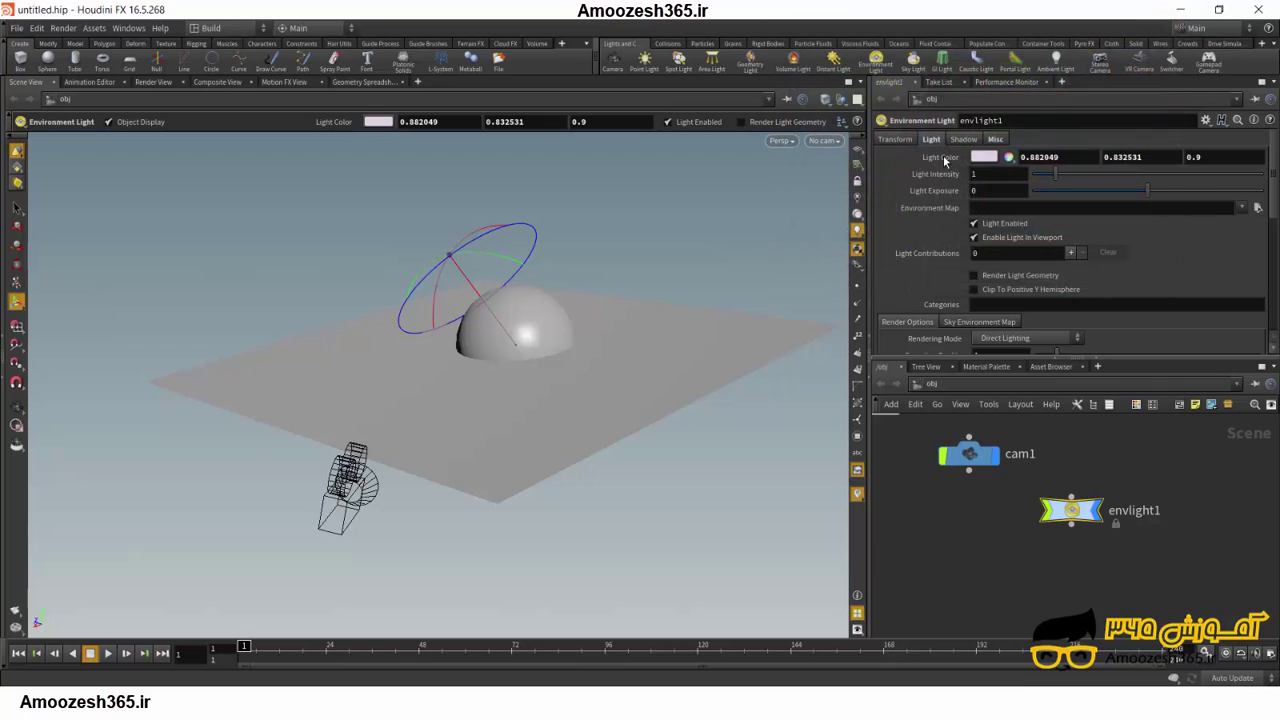
{"action": "left_click", "coordinate": [985, 157]}
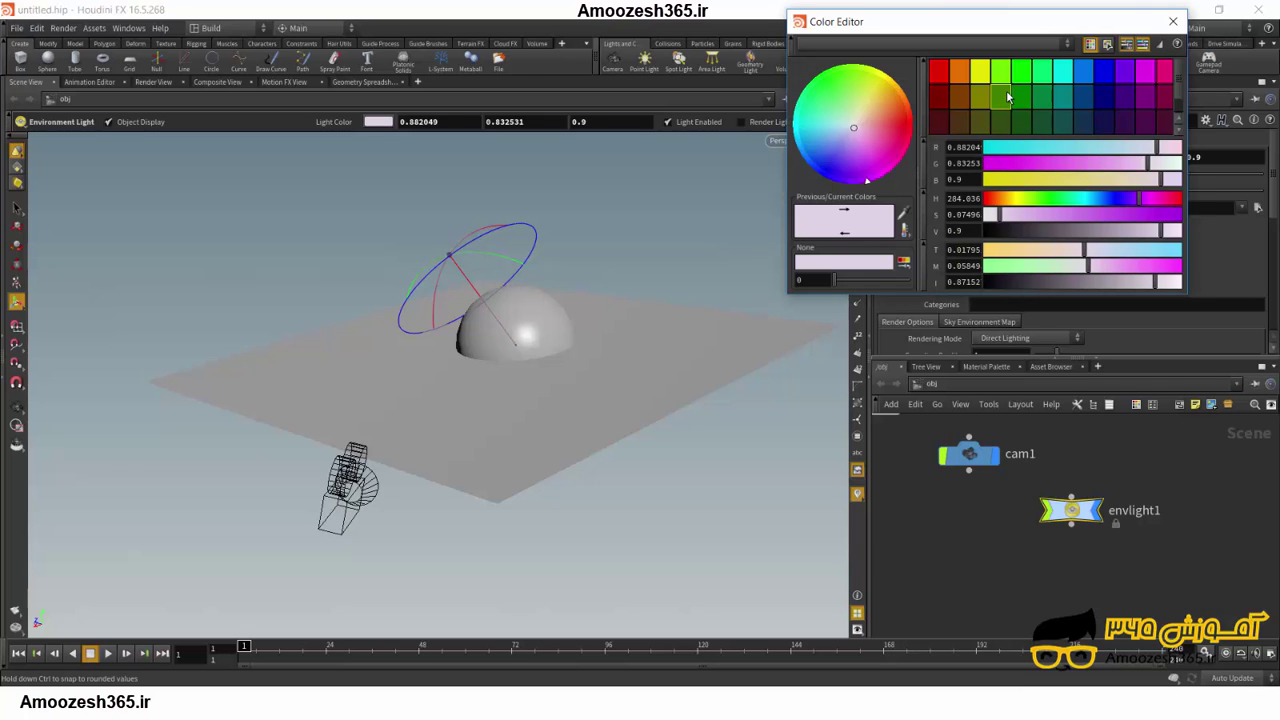
{"action": "left_click", "coordinate": [1006, 90]}
{"action": "left_click", "coordinate": [1041, 96]}
{"action": "left_click", "coordinate": [1076, 65]}
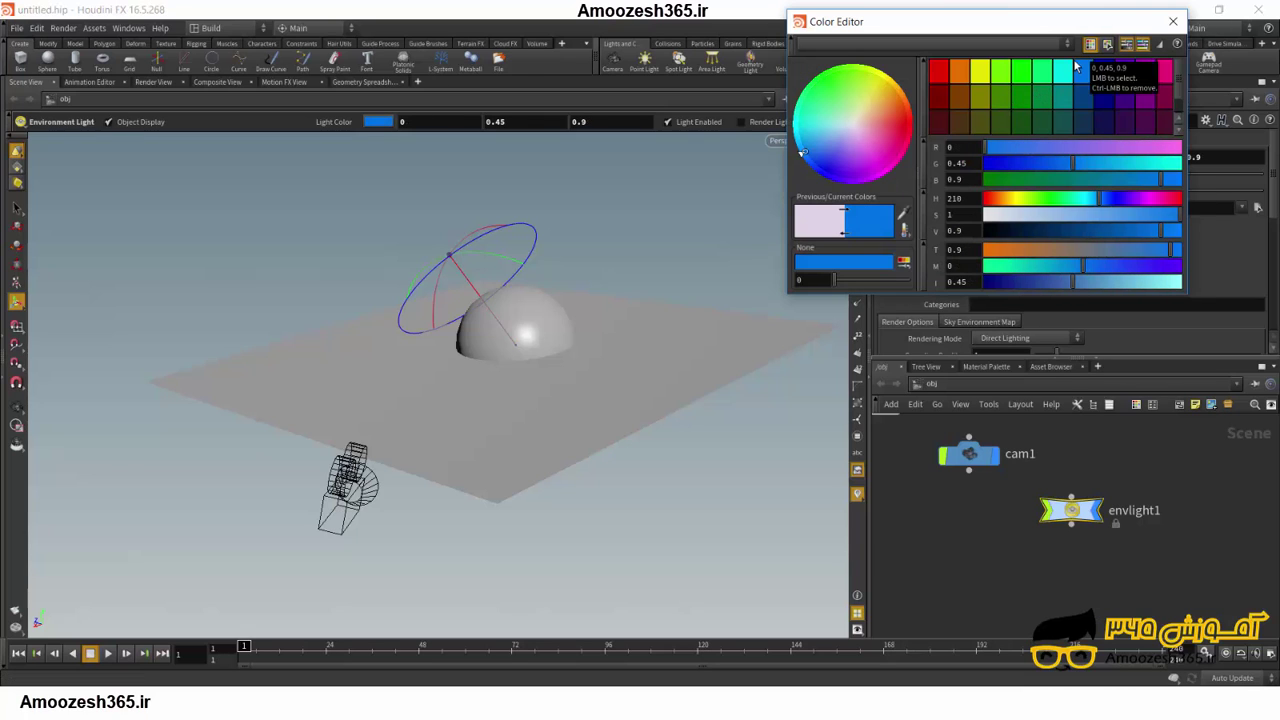
{"action": "left_click", "coordinate": [1173, 21]}
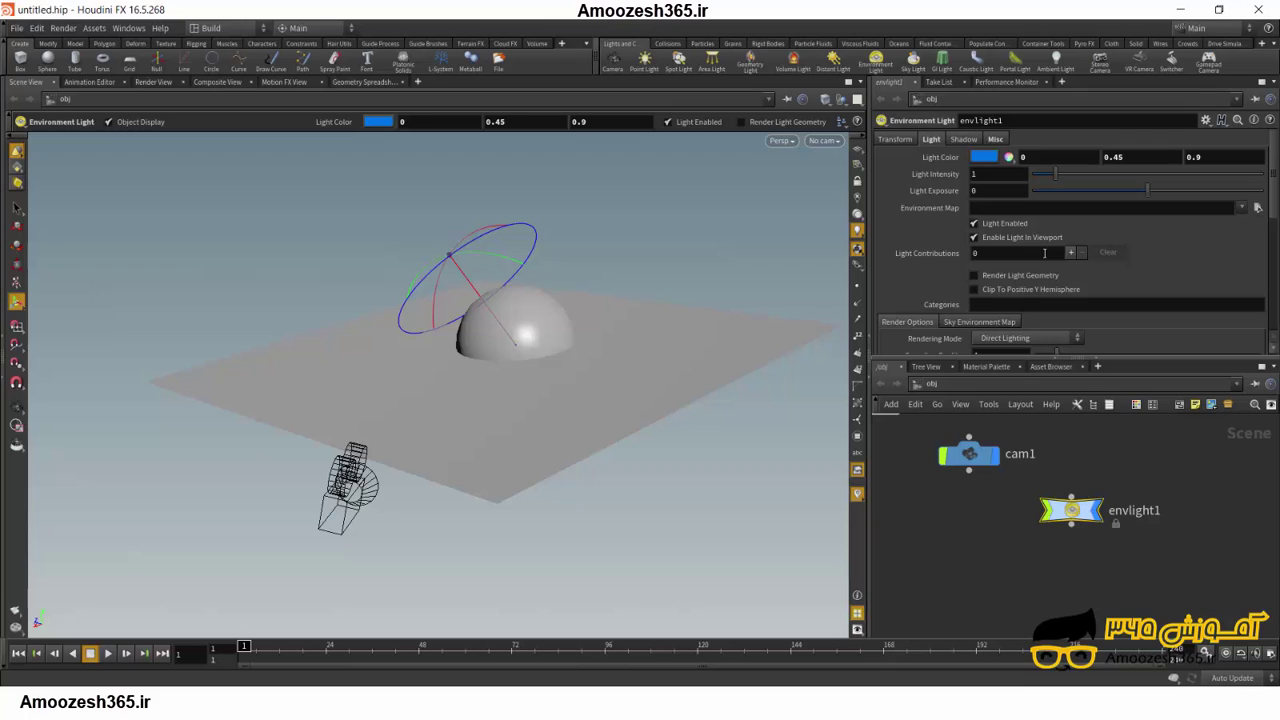
{"action": "left_click", "coordinate": [966, 141]}
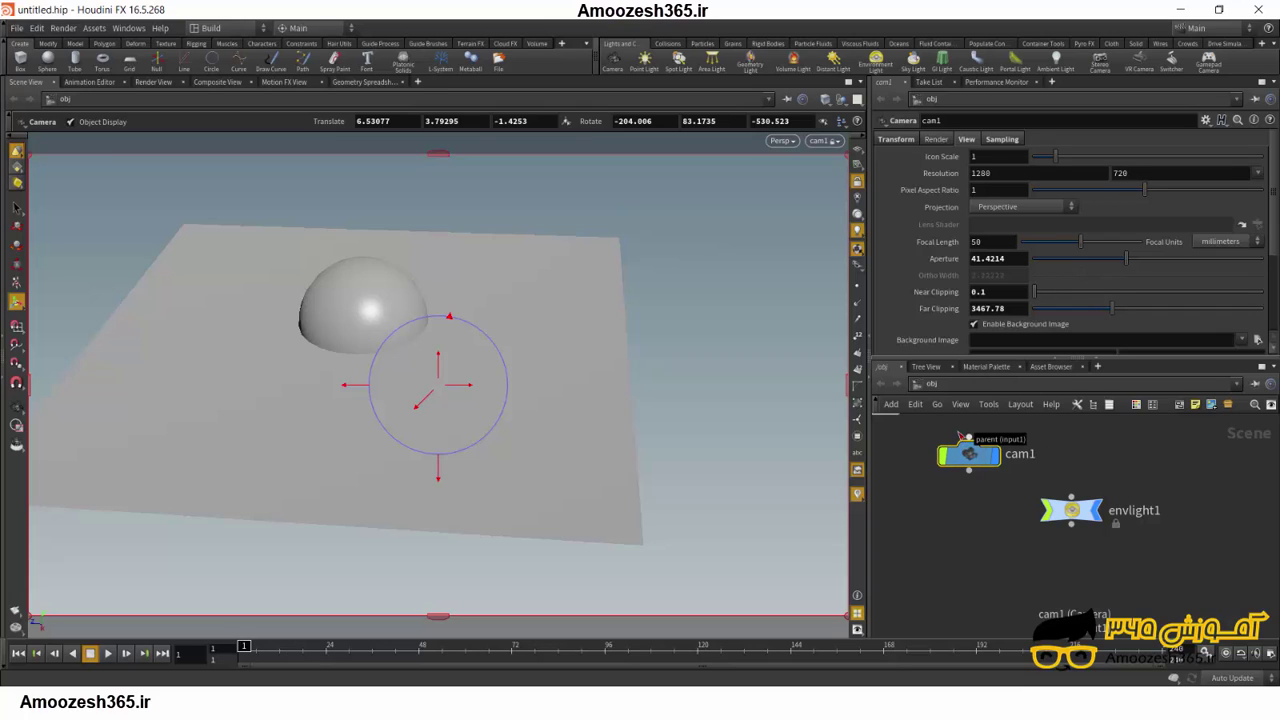
Keep the viewport on cam1 and switch the network editor to the /out network
{"action": "left_click", "coordinate": [842, 141]}
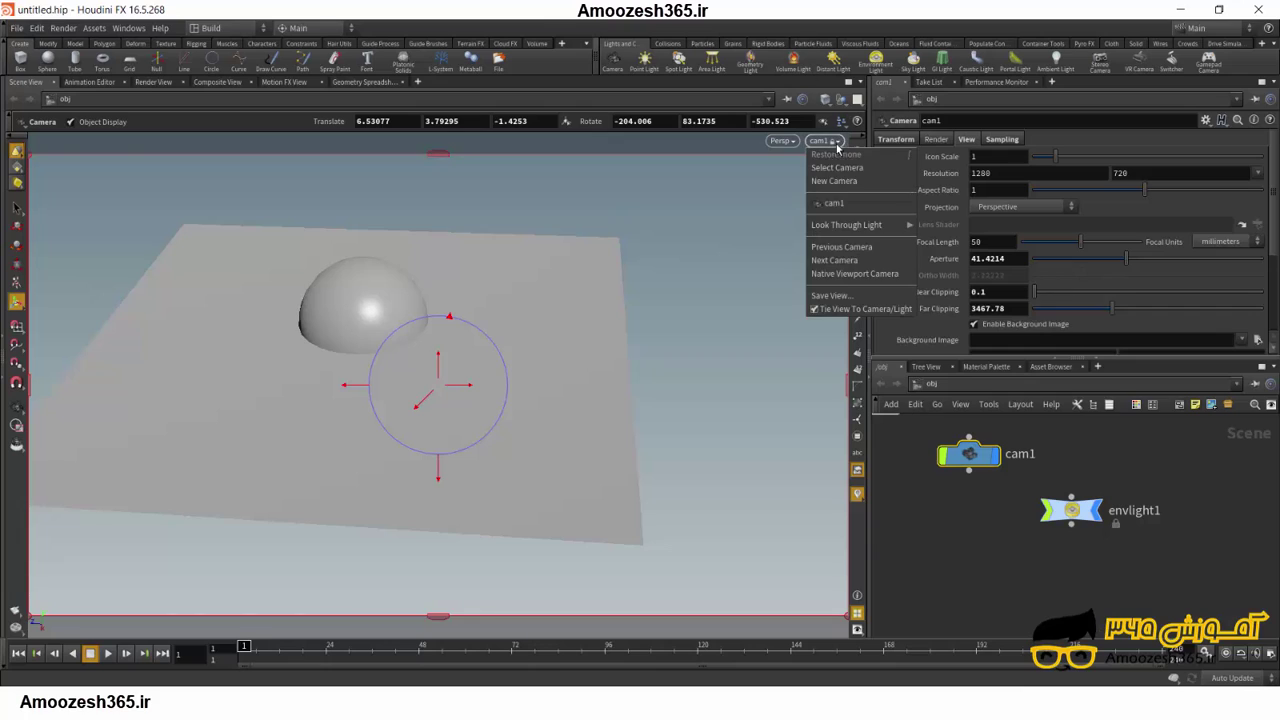
{"action": "left_click", "coordinate": [843, 205]}
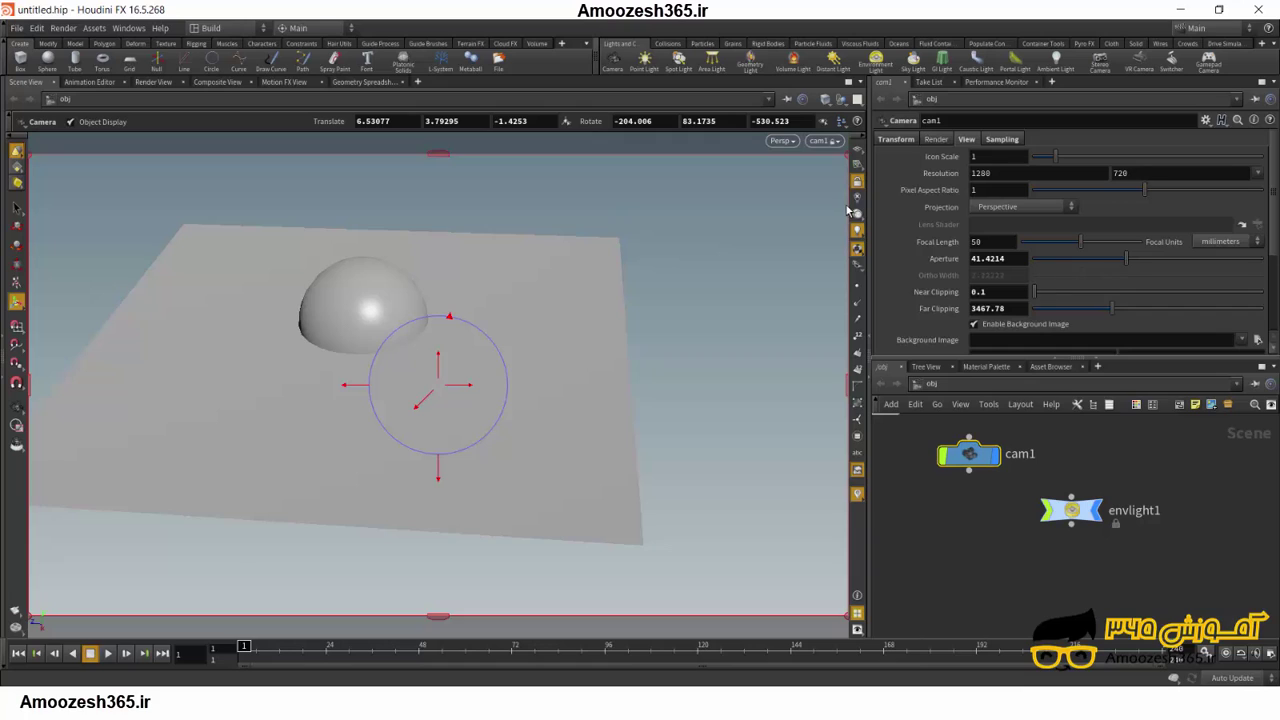
{"action": "left_click", "coordinate": [930, 385]}
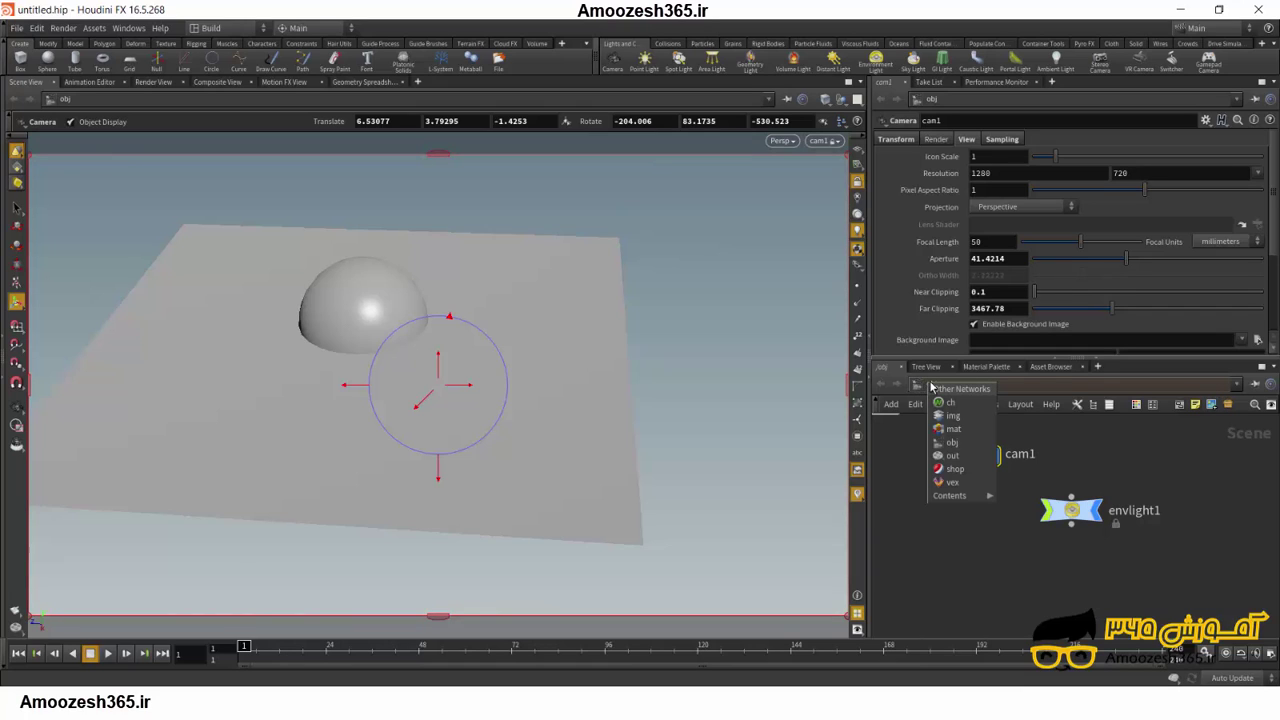
{"action": "left_click", "coordinate": [963, 459]}
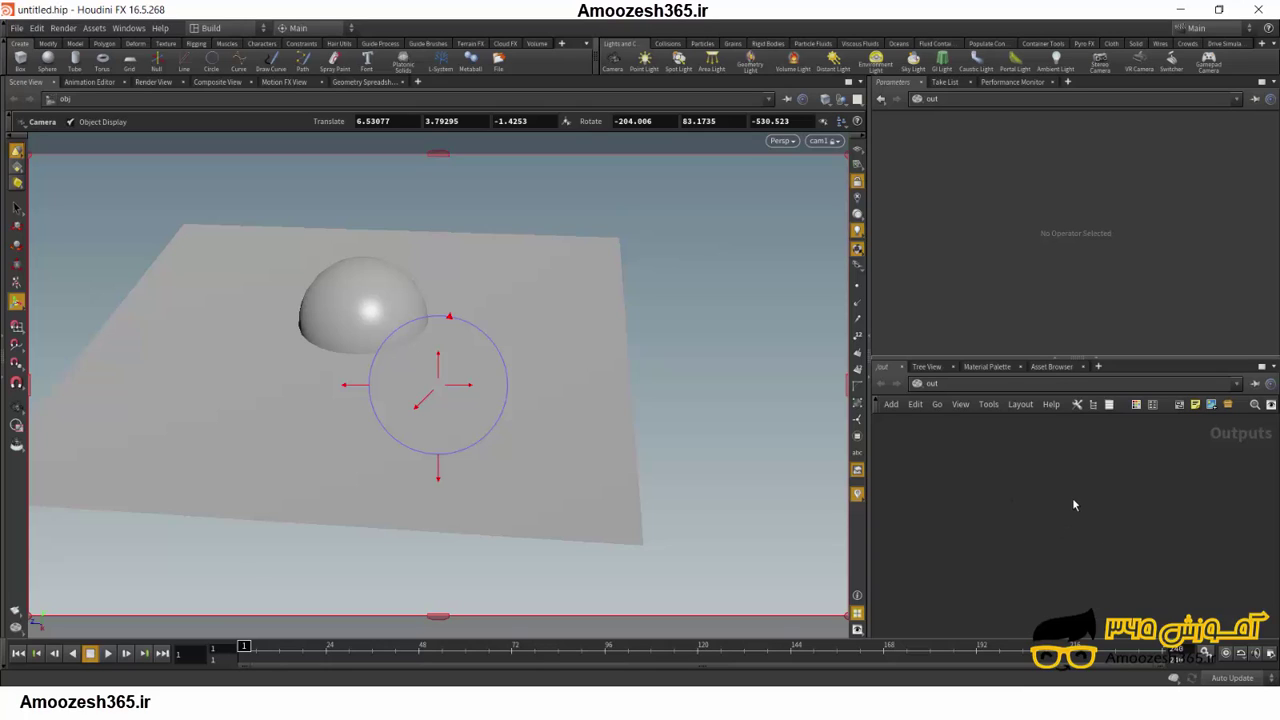
Add a Mantra node (searched with 'man') in /out and select mantra1
{"action": "key", "text": "Tab"}
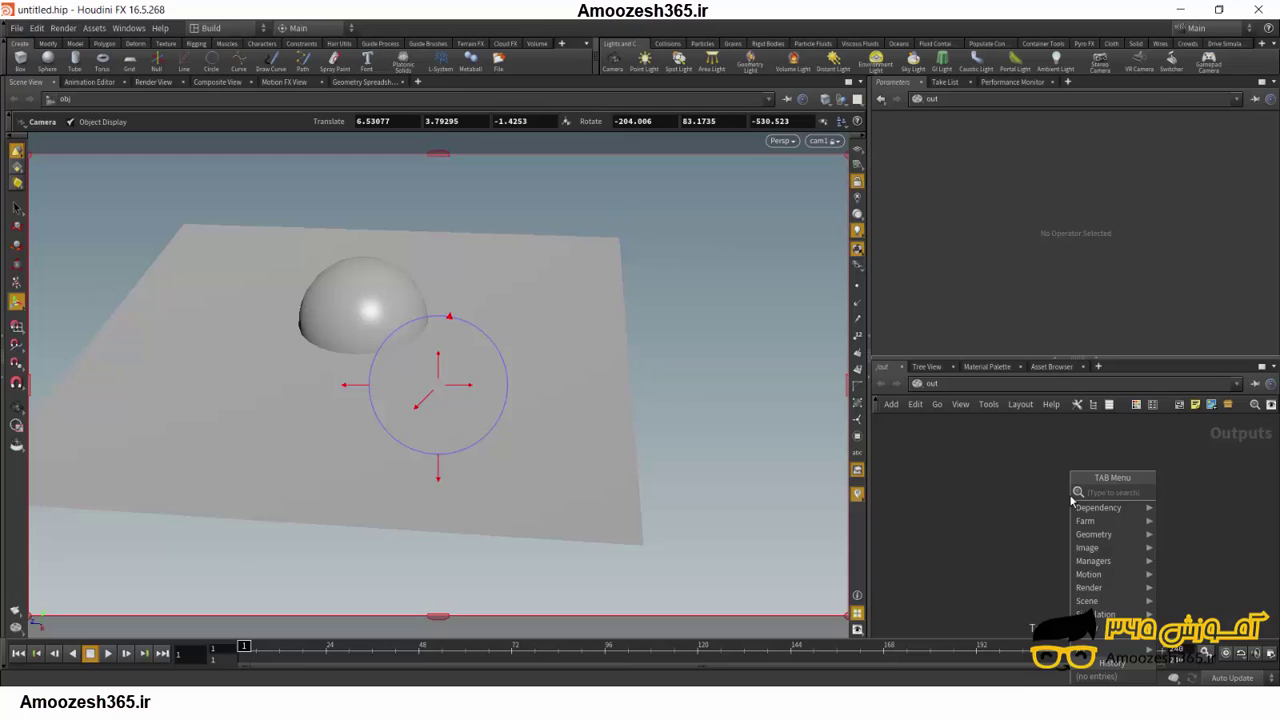
{"action": "type", "text": "man"}
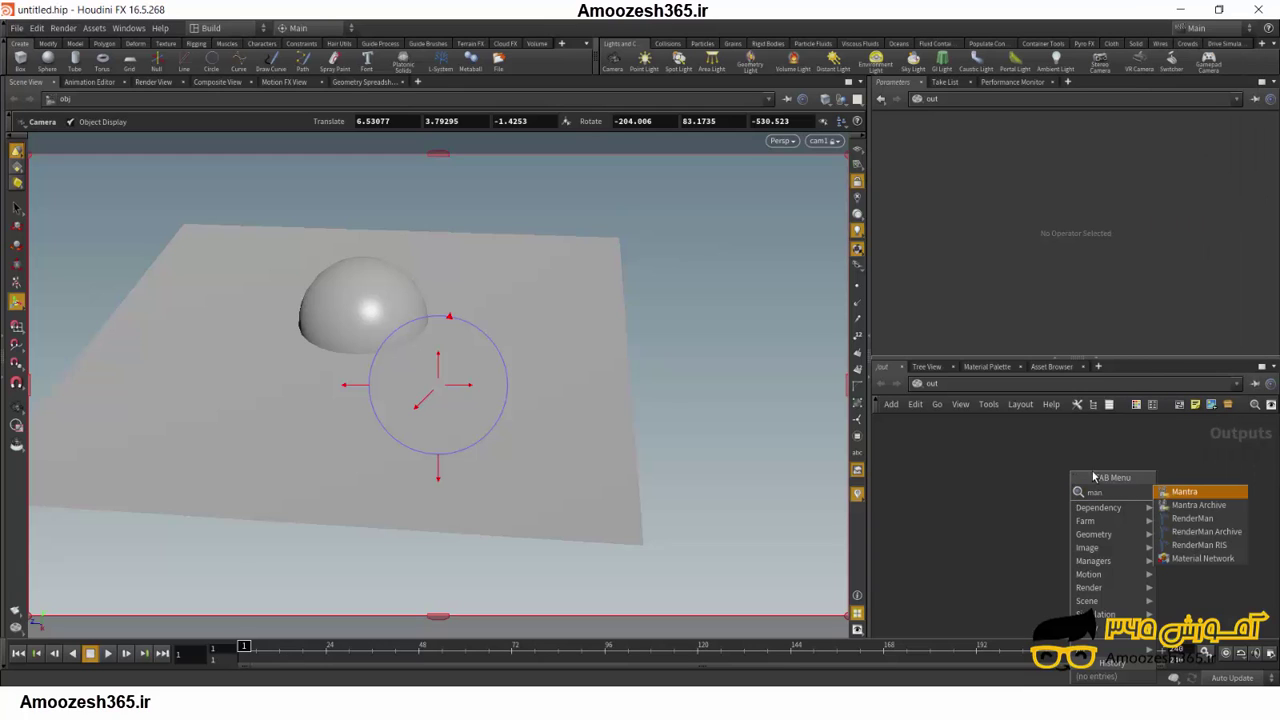
{"action": "left_click", "coordinate": [1210, 491]}
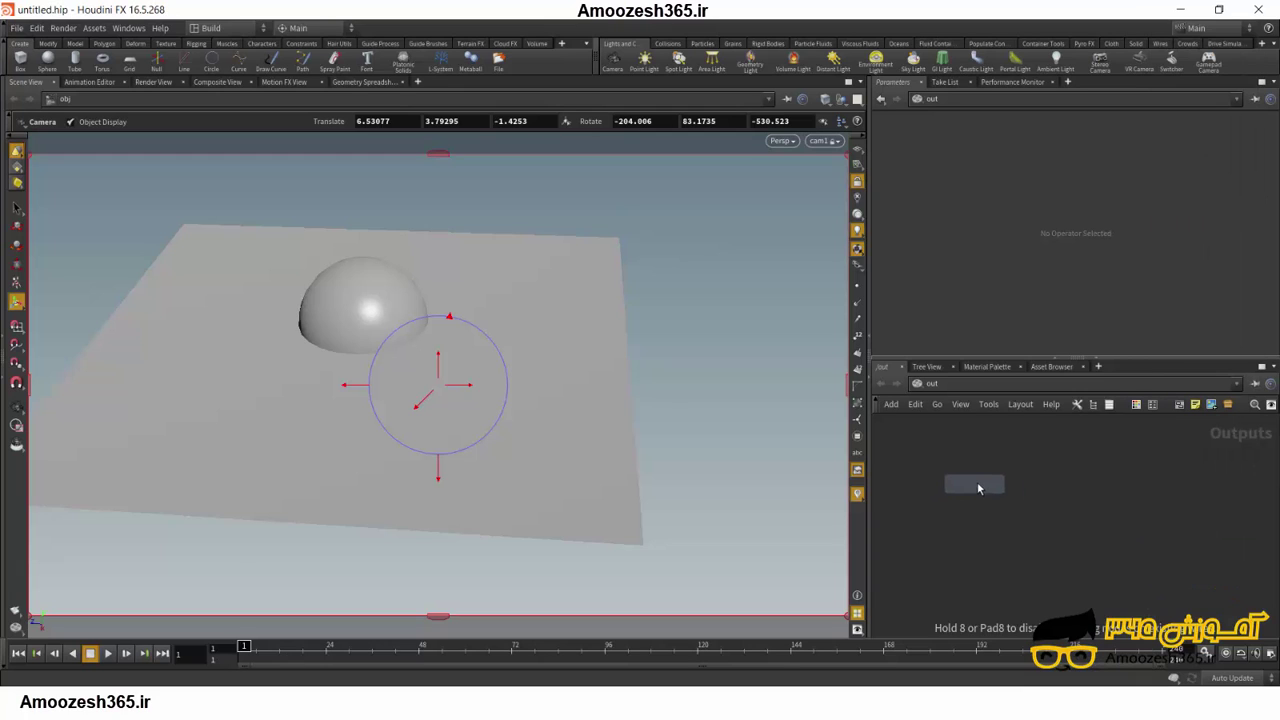
{"action": "left_click", "coordinate": [1005, 482]}
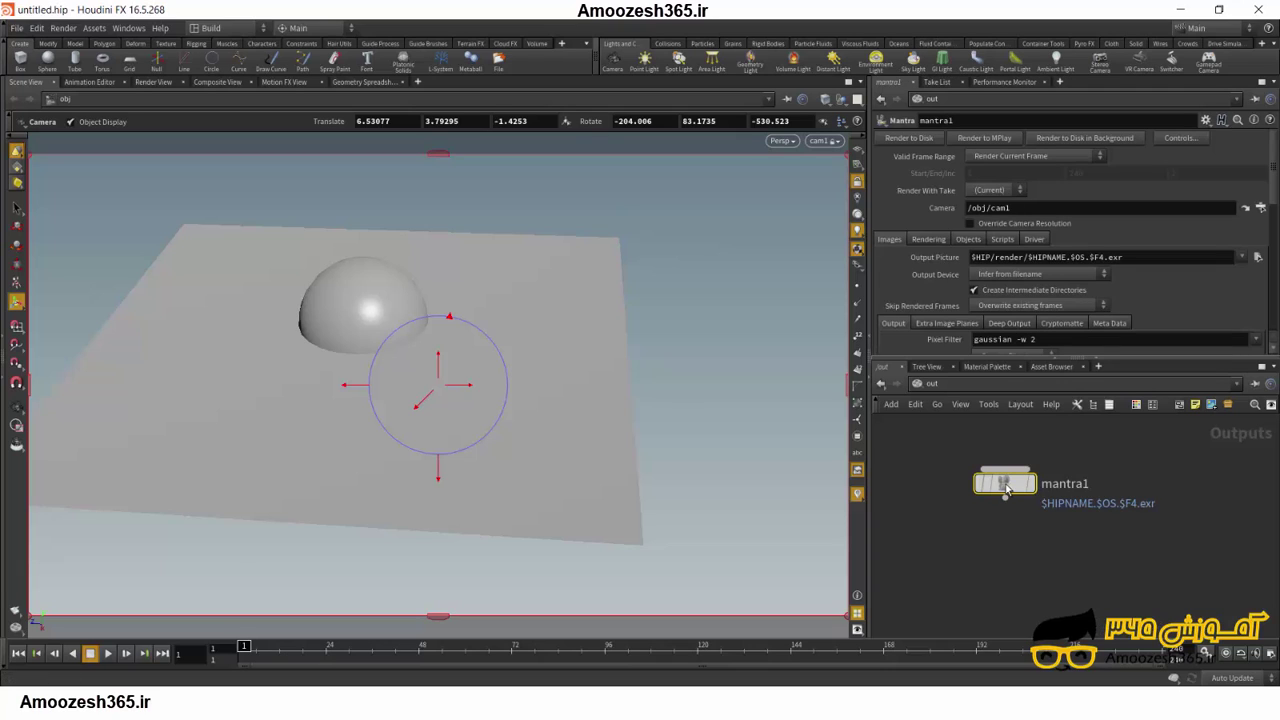
{"action": "left_click_drag", "start_coordinate": [1117, 447], "coordinate": [941, 545]}
{"action": "left_click_drag", "start_coordinate": [1142, 457], "coordinate": [972, 535]}
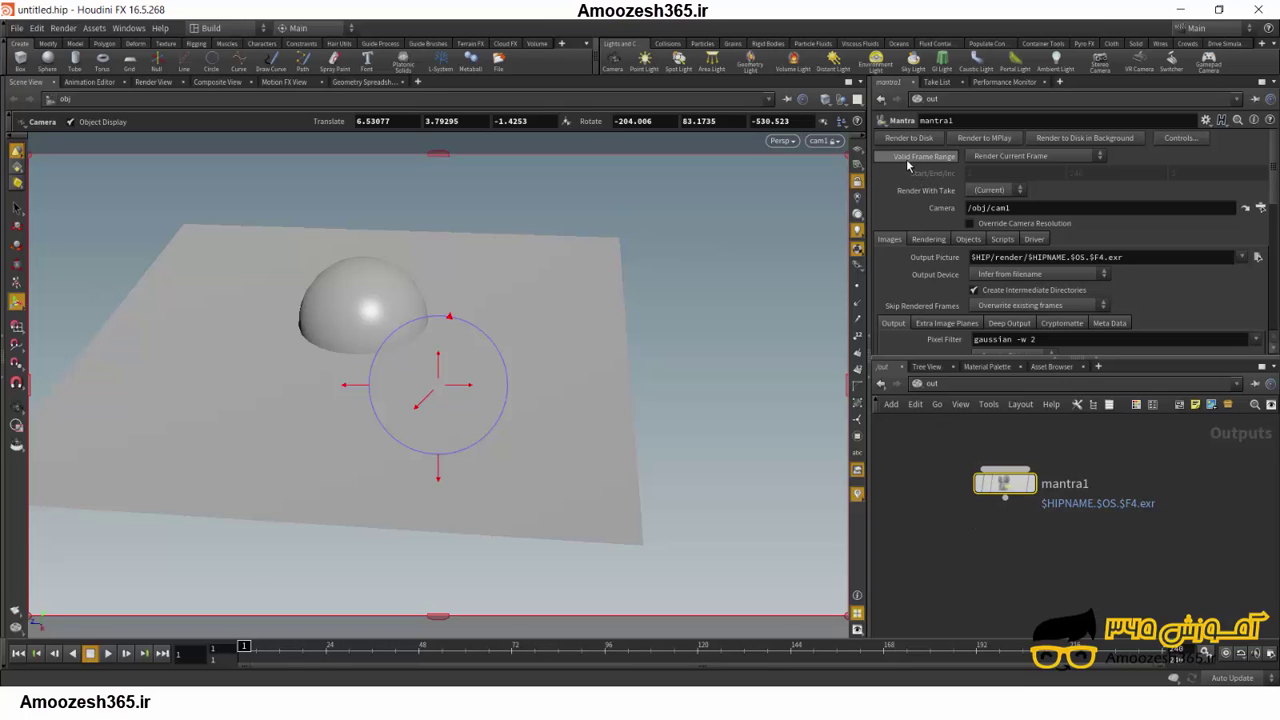
Change mantra1's Valid Frame Range from current frame only to Render Frame Range
{"action": "left_click", "coordinate": [1009, 158]}
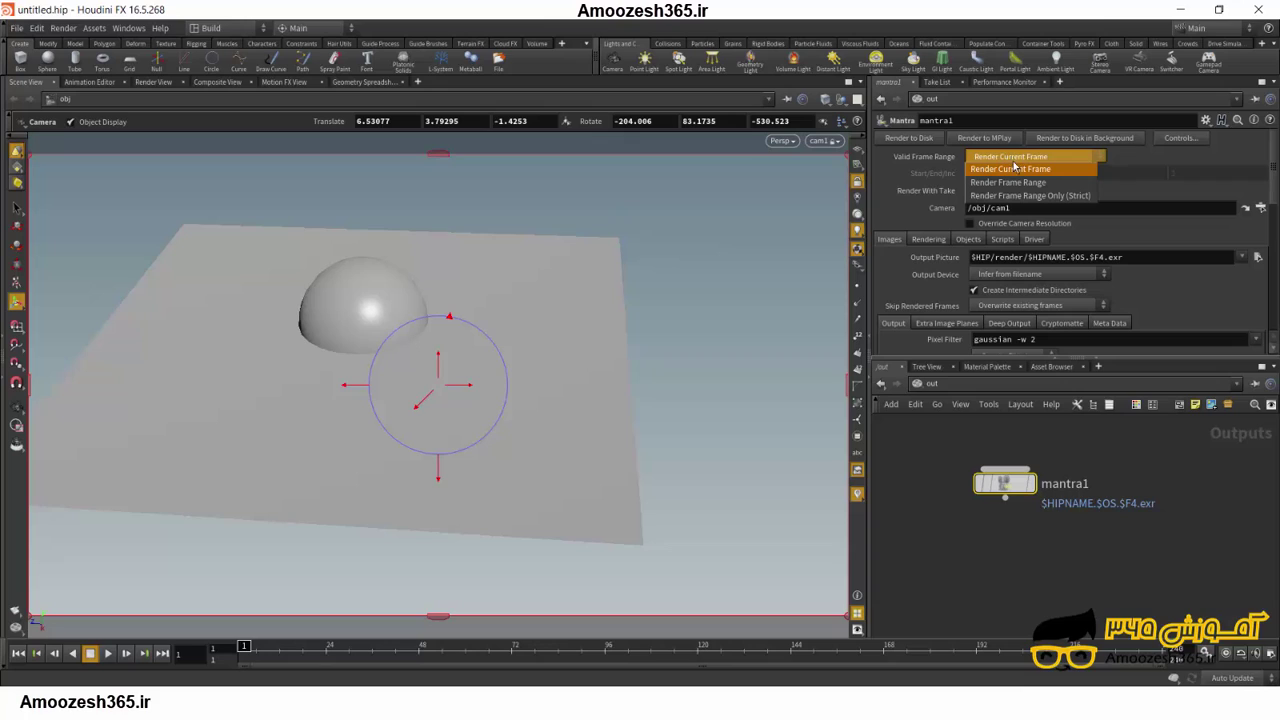
{"action": "left_click", "coordinate": [1017, 170]}
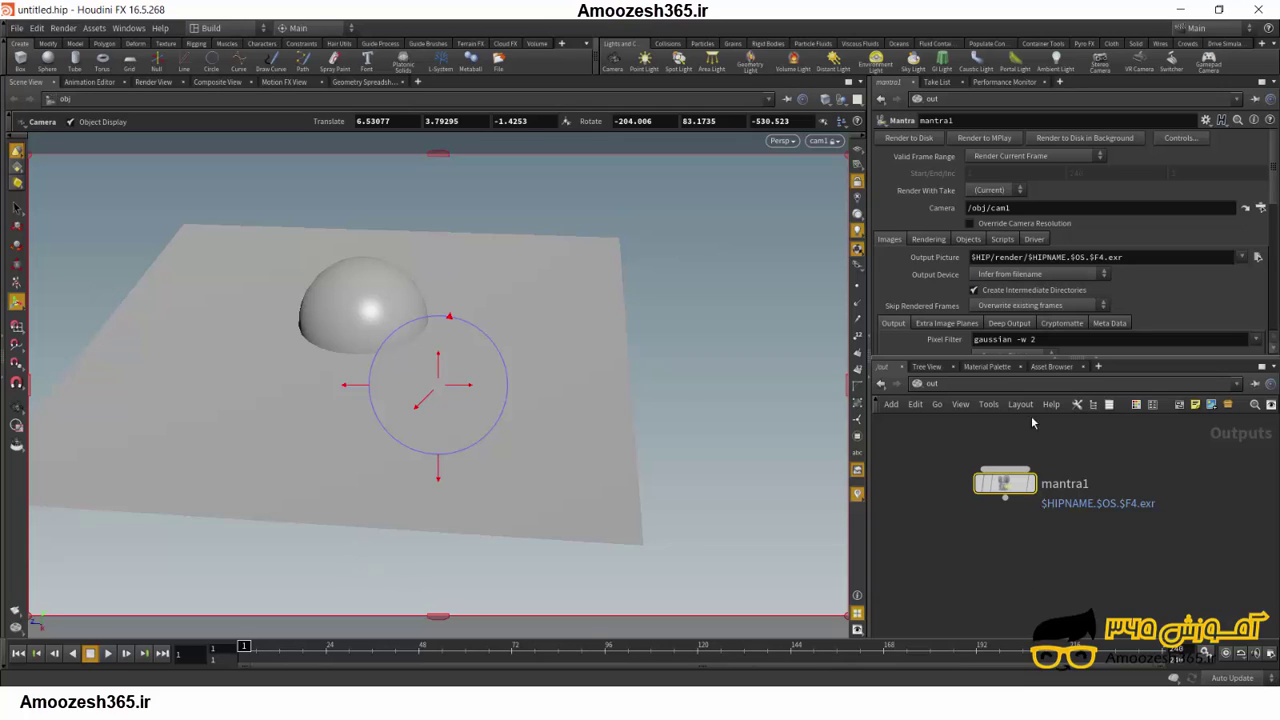
{"action": "left_click", "coordinate": [1002, 157]}
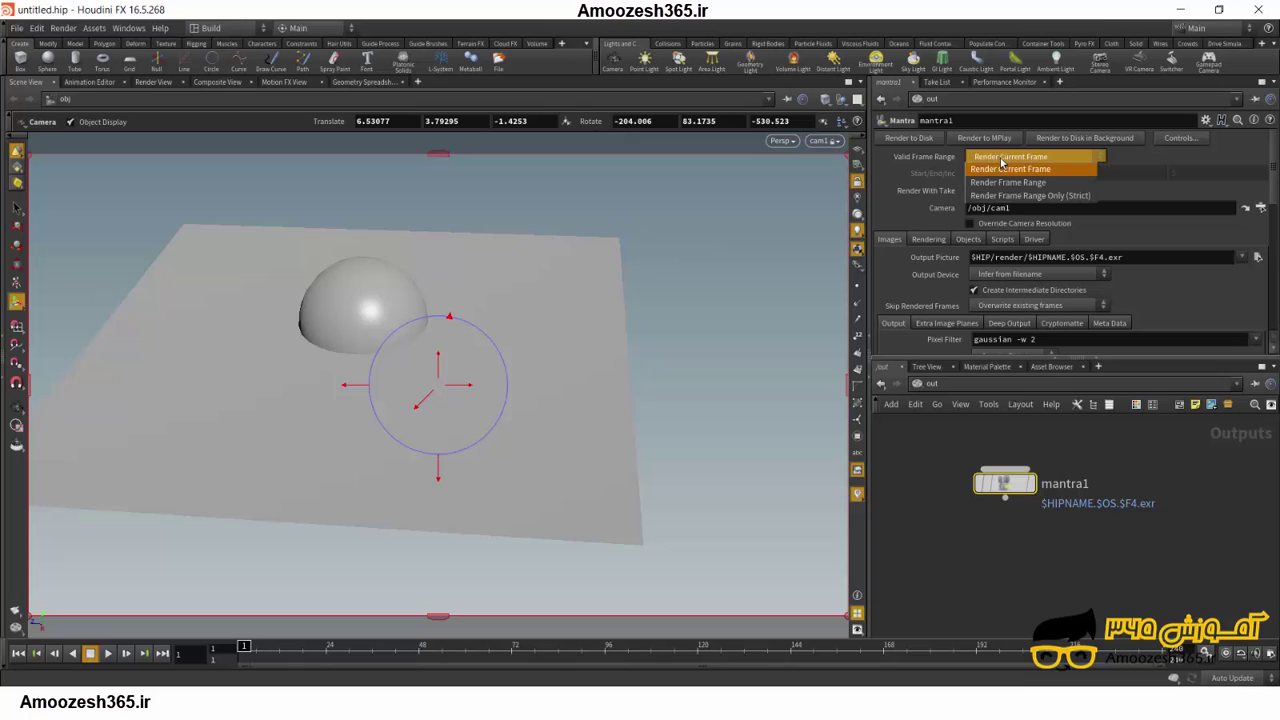
{"action": "left_click", "coordinate": [1041, 186]}
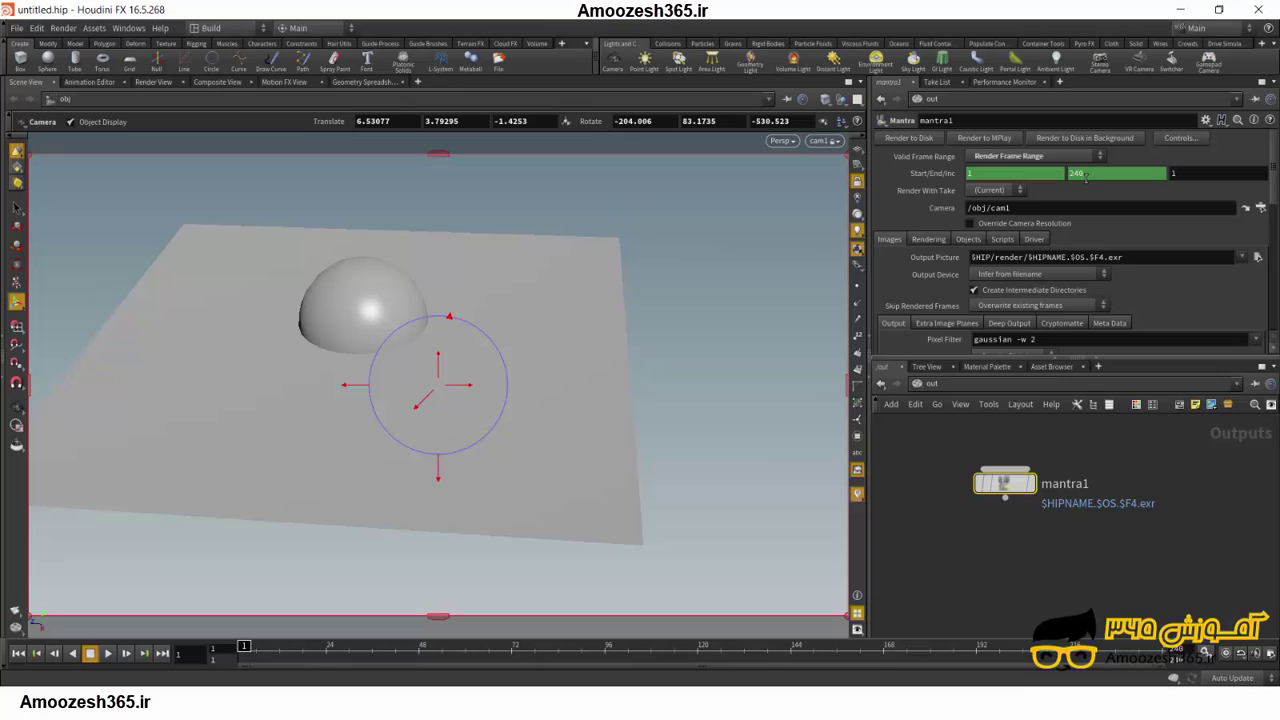
Edit the End frame value and make the range Render Frame Range Only (Strict)
{"action": "left_click", "coordinate": [1098, 173]}
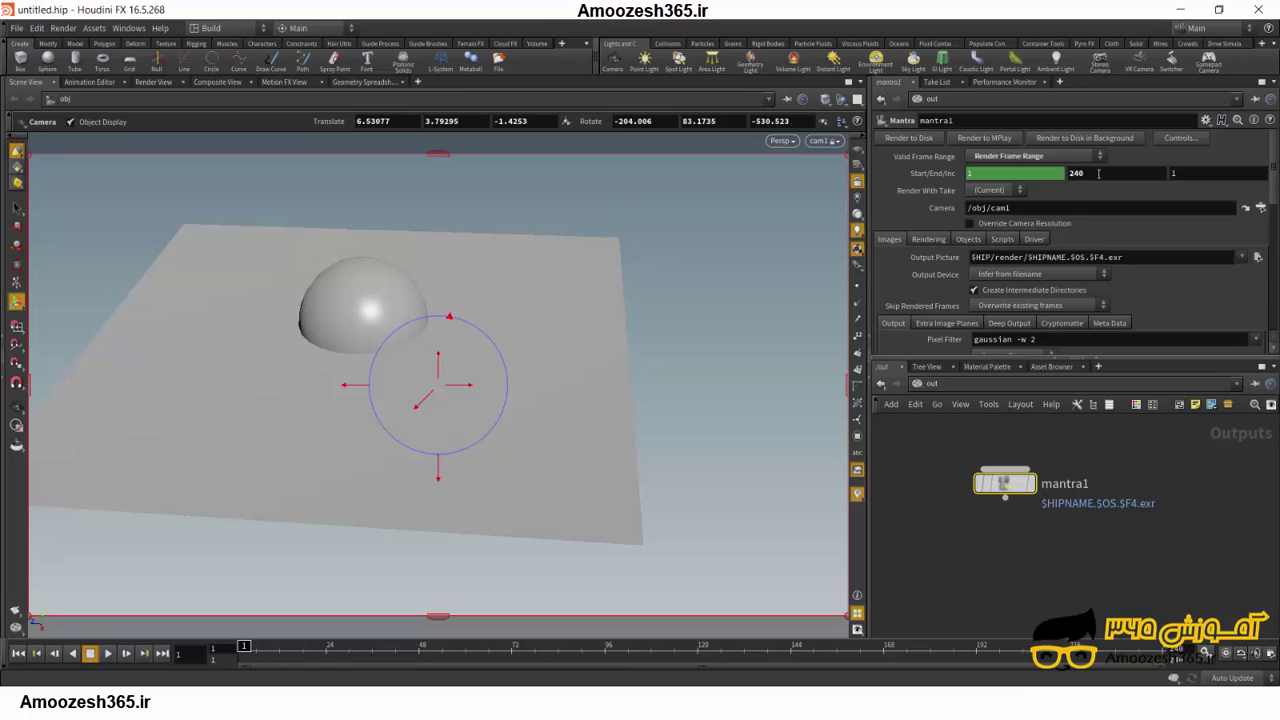
{"action": "left_click", "coordinate": [1100, 173]}
{"action": "key", "text": "BackSpace"}
{"action": "key", "text": "BackSpace"}
{"action": "key", "text": "BackSpace"}
{"action": "type", "text": "15"}
{"action": "type", "text": "0"}
{"action": "key", "text": "Return"}
{"action": "left_click", "coordinate": [1090, 157]}
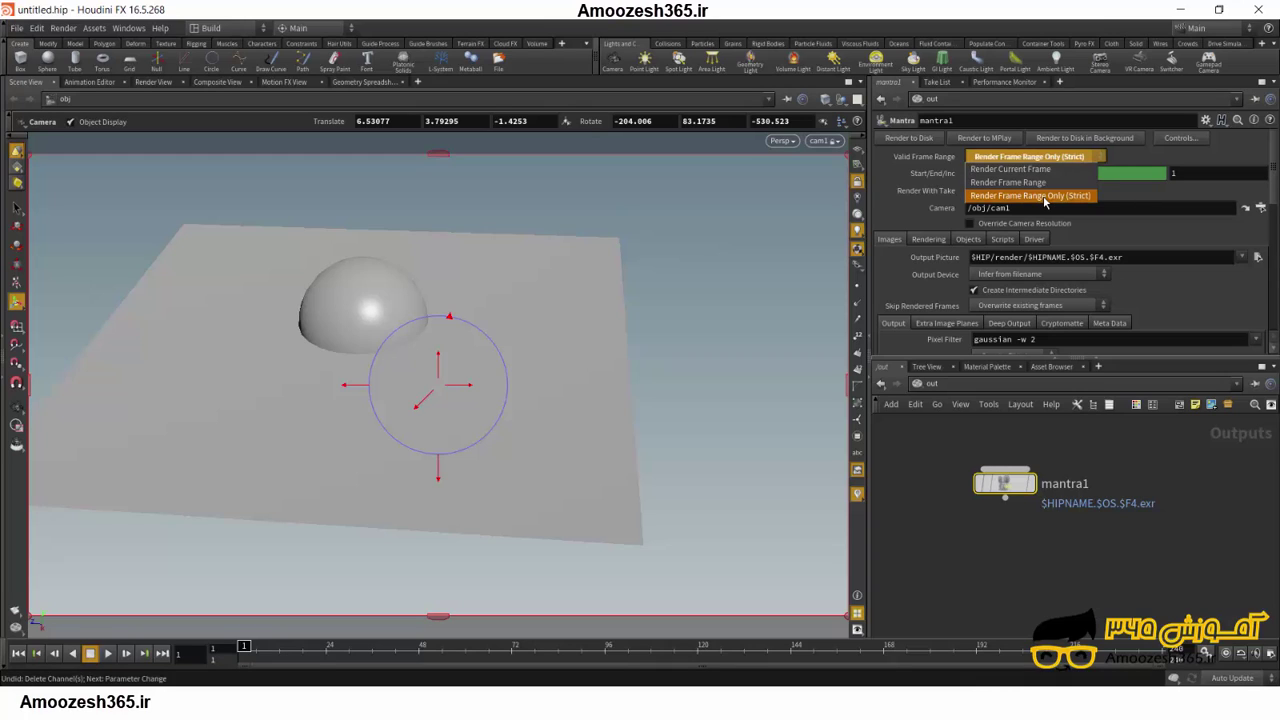
{"action": "left_click", "coordinate": [1044, 198]}
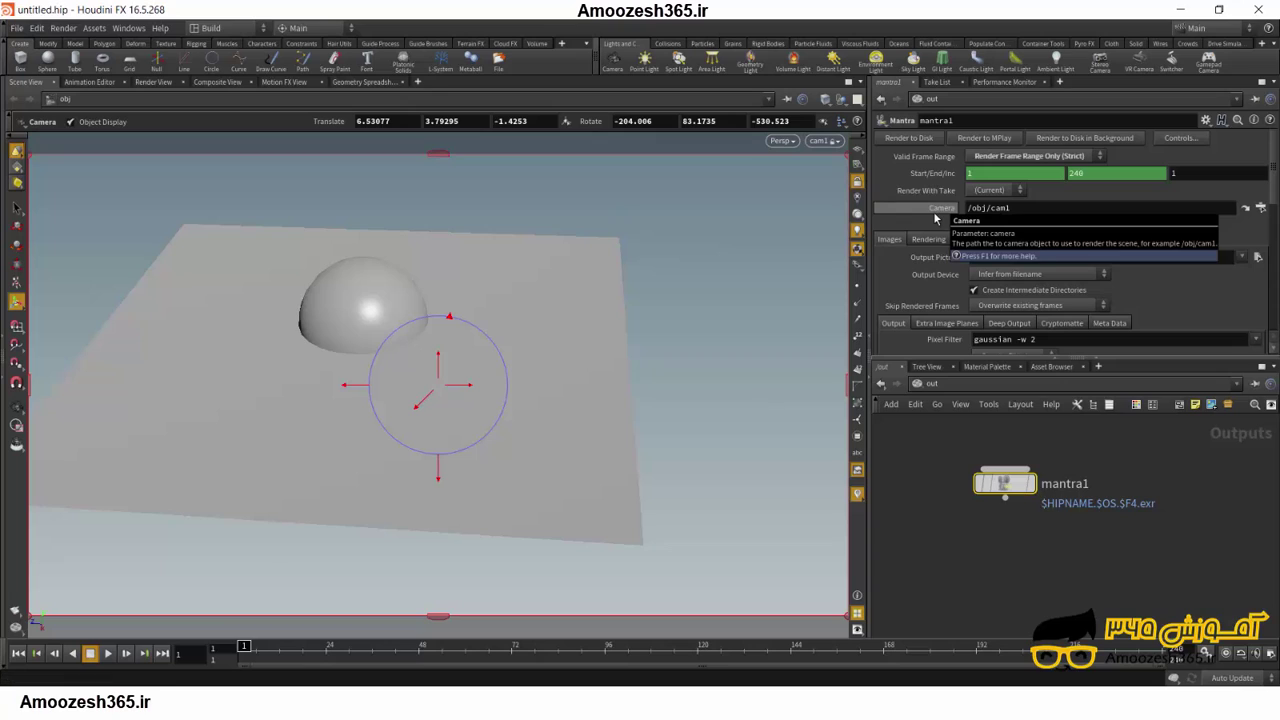
Use the operator chooser to set mantra1's Camera parameter to /obj/cam1
{"action": "left_click", "coordinate": [1260, 208]}
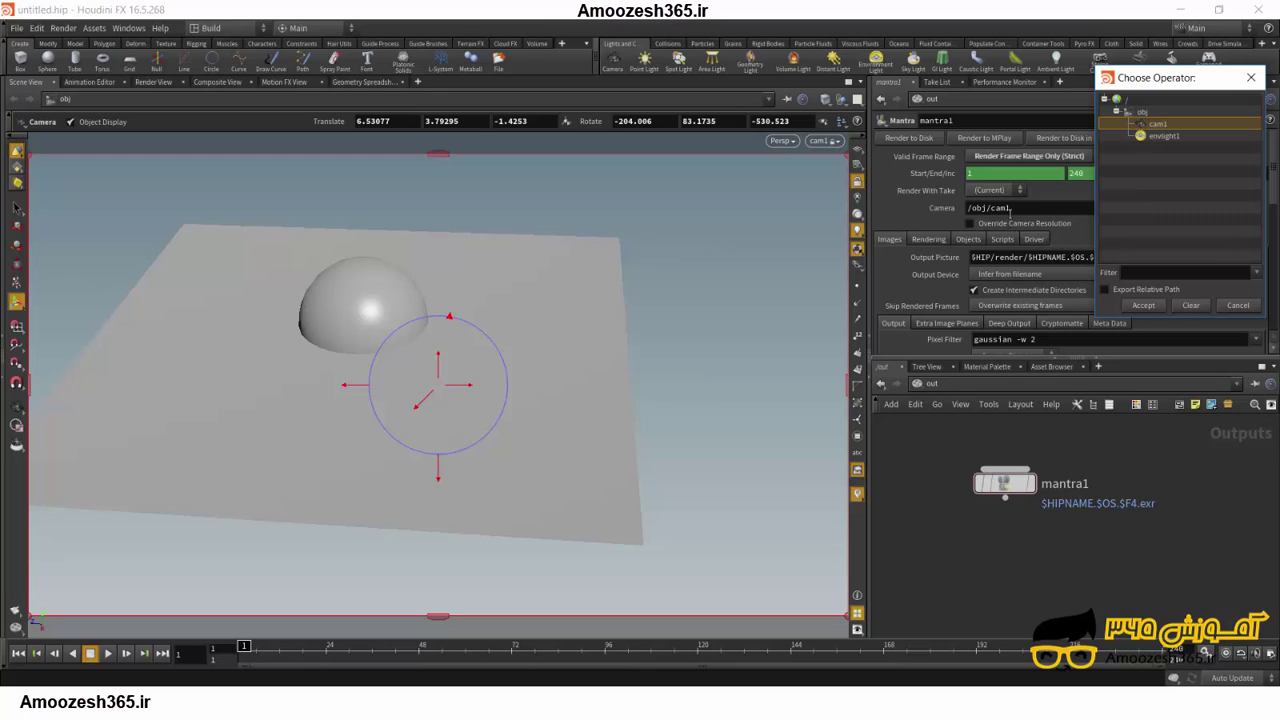
{"action": "left_click", "coordinate": [1191, 305]}
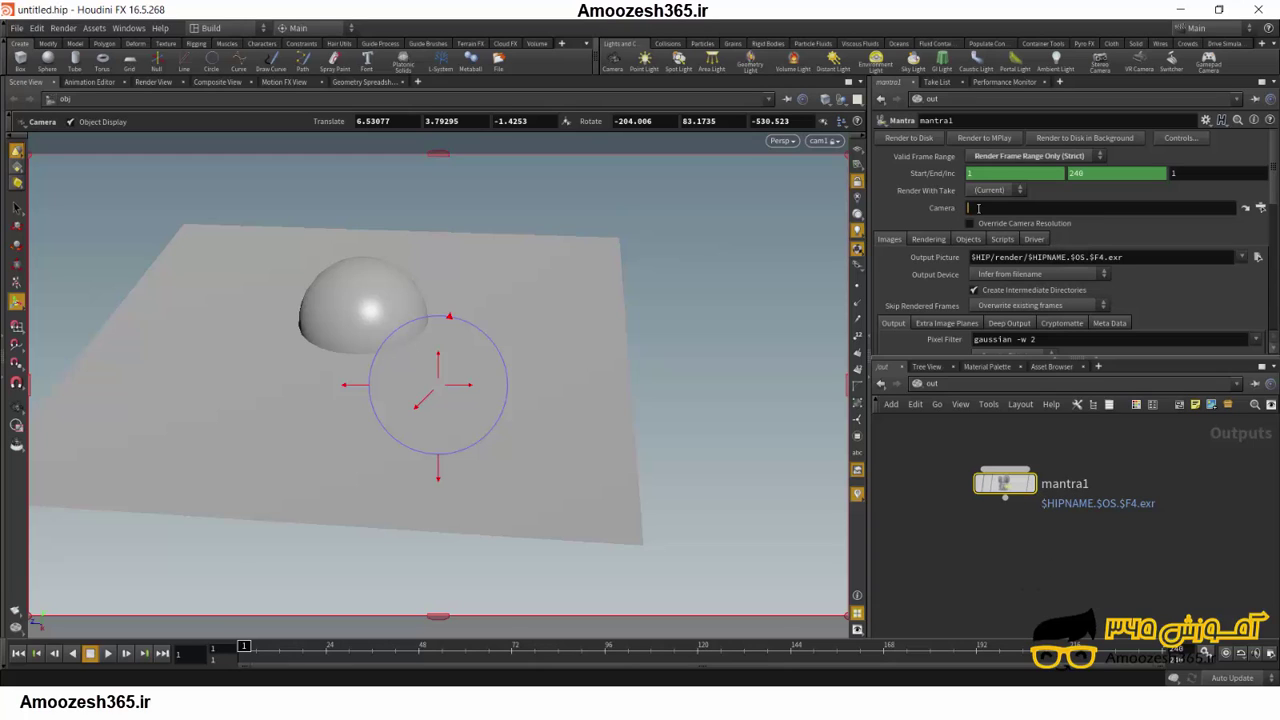
{"action": "left_click", "coordinate": [1147, 211]}
{"action": "left_click", "coordinate": [1261, 207]}
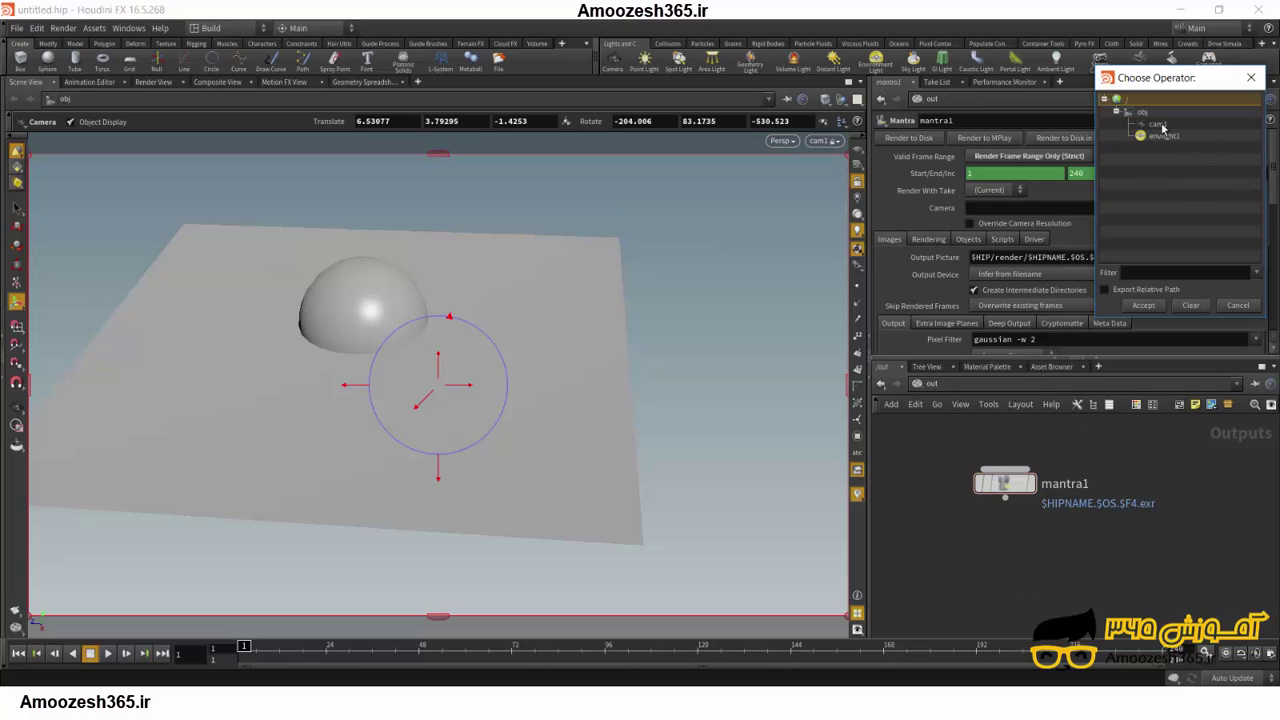
{"action": "left_click", "coordinate": [1145, 305]}
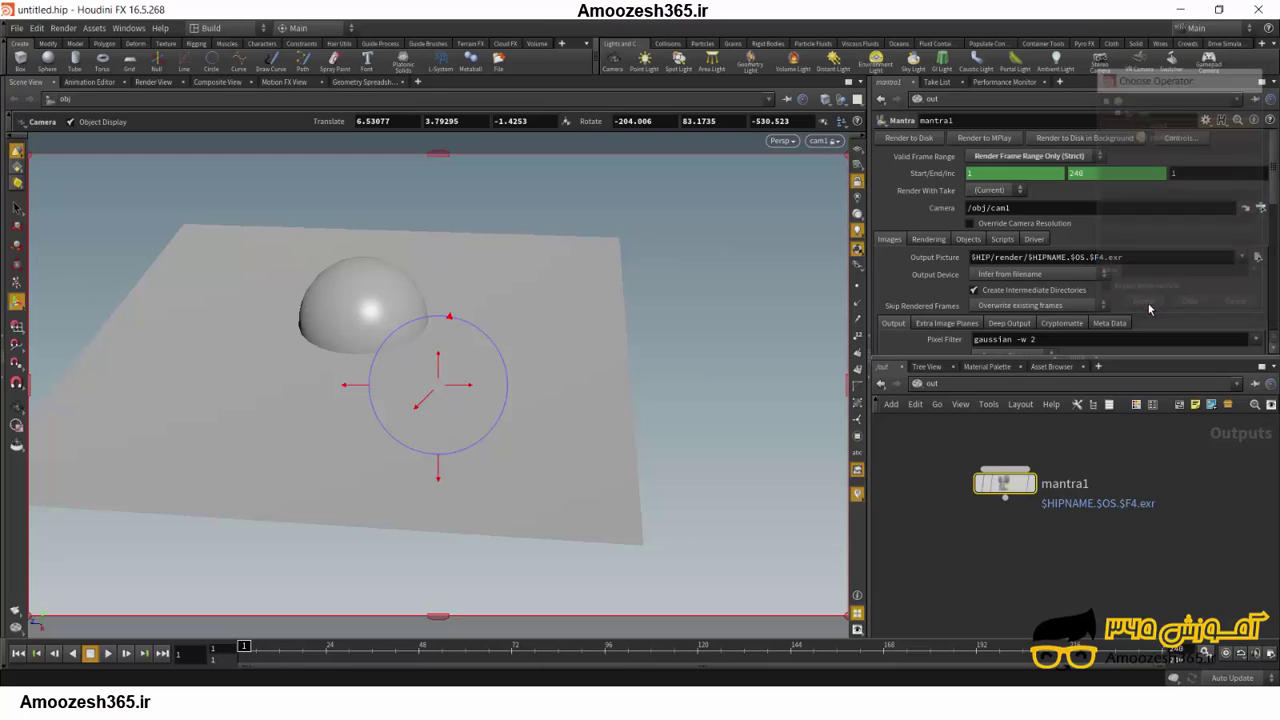
{"action": "left_click", "coordinate": [1028, 207]}
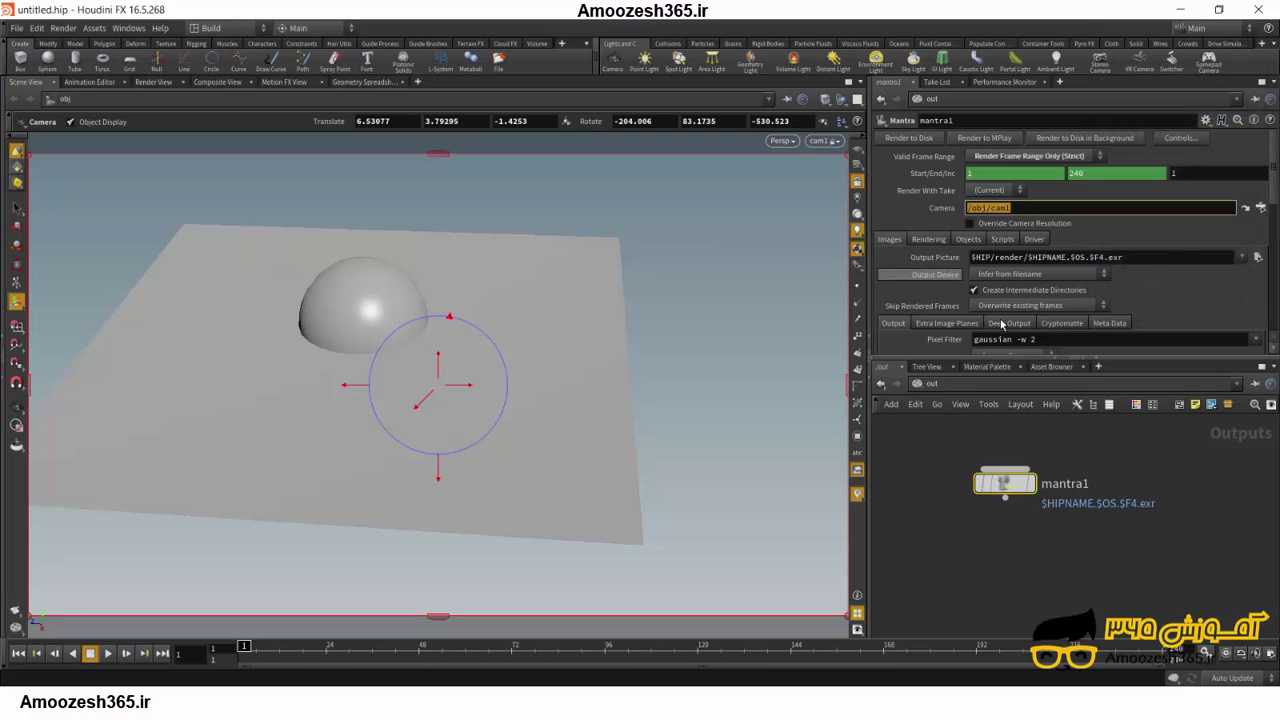
{"action": "scroll", "coordinate": [971, 200], "scroll_direction": "down", "scroll_amount": 1}
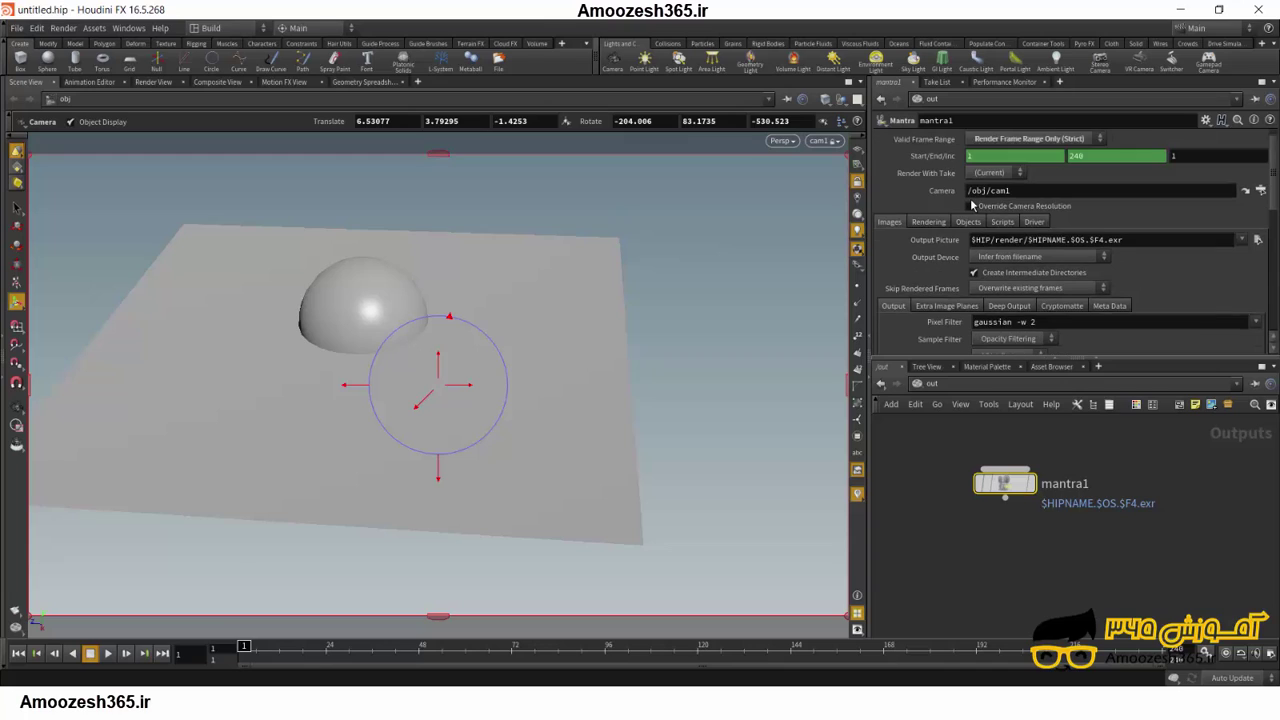
{"action": "scroll", "coordinate": [971, 200], "scroll_direction": "down", "scroll_amount": 1}
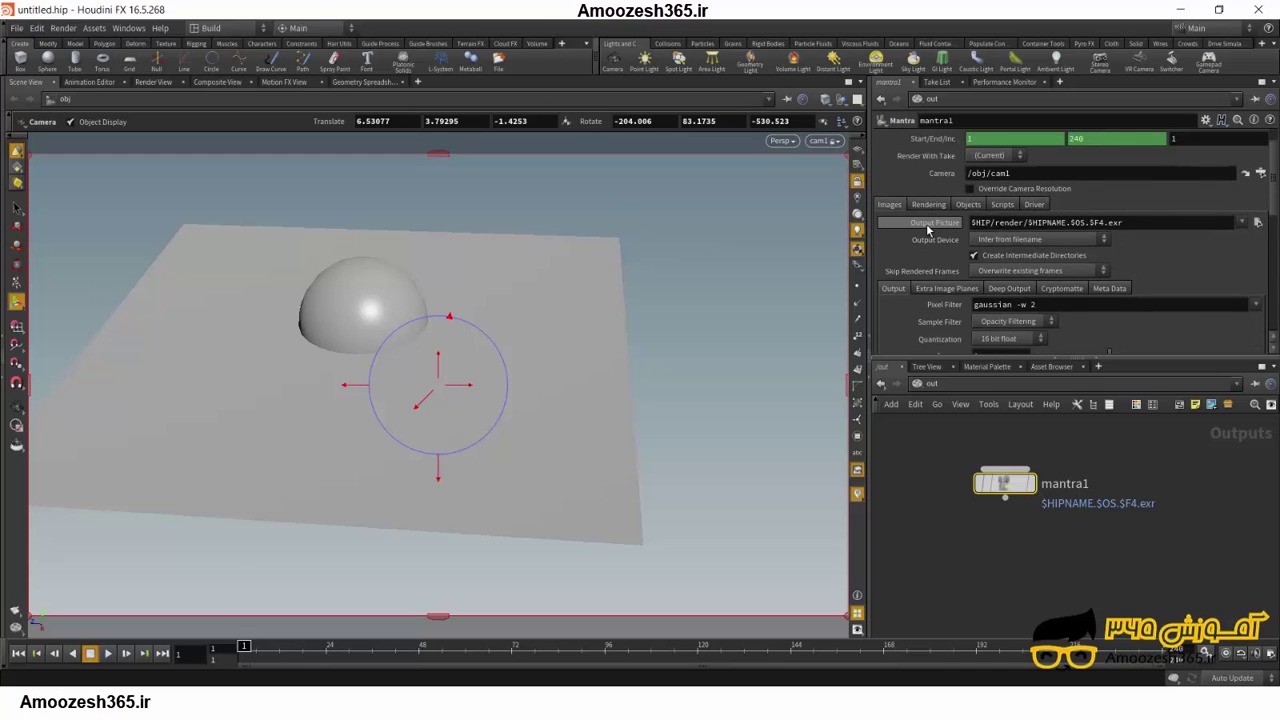
{"action": "mouse_move", "coordinate": [934, 240]}
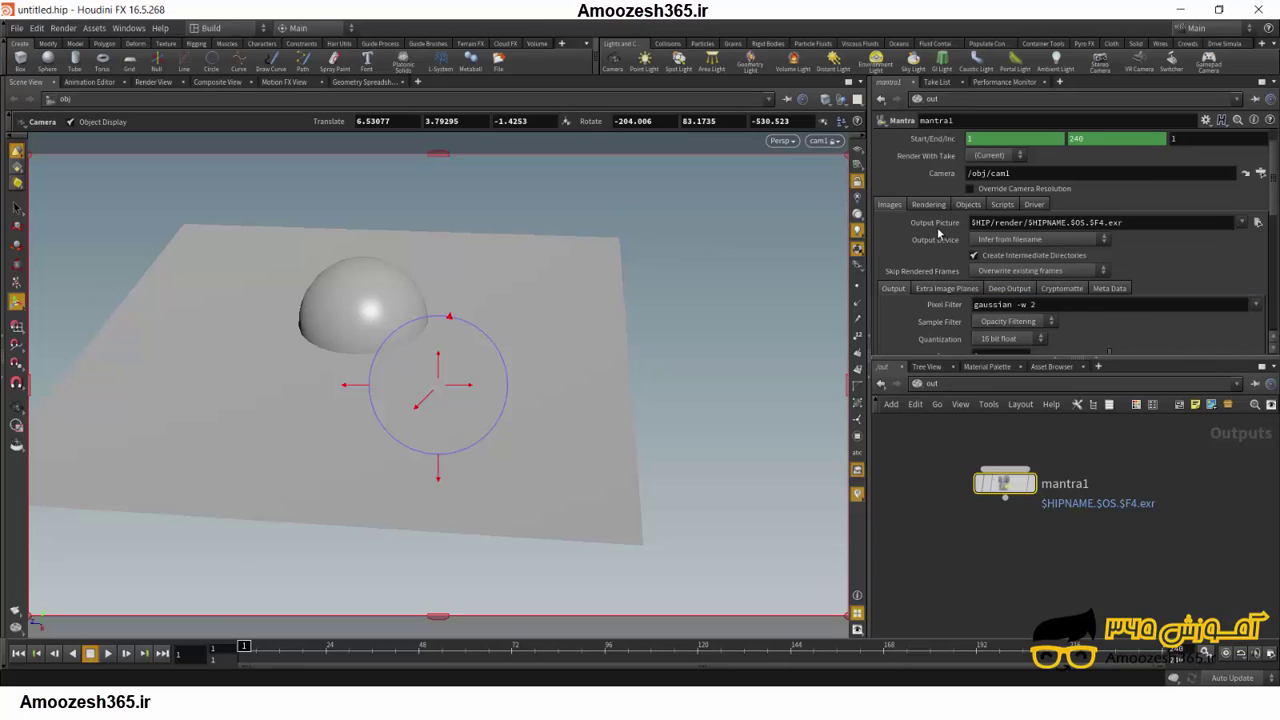
Browse to the D: drive and set Output Picture to D:/render.exr
{"action": "left_click", "coordinate": [1257, 222]}
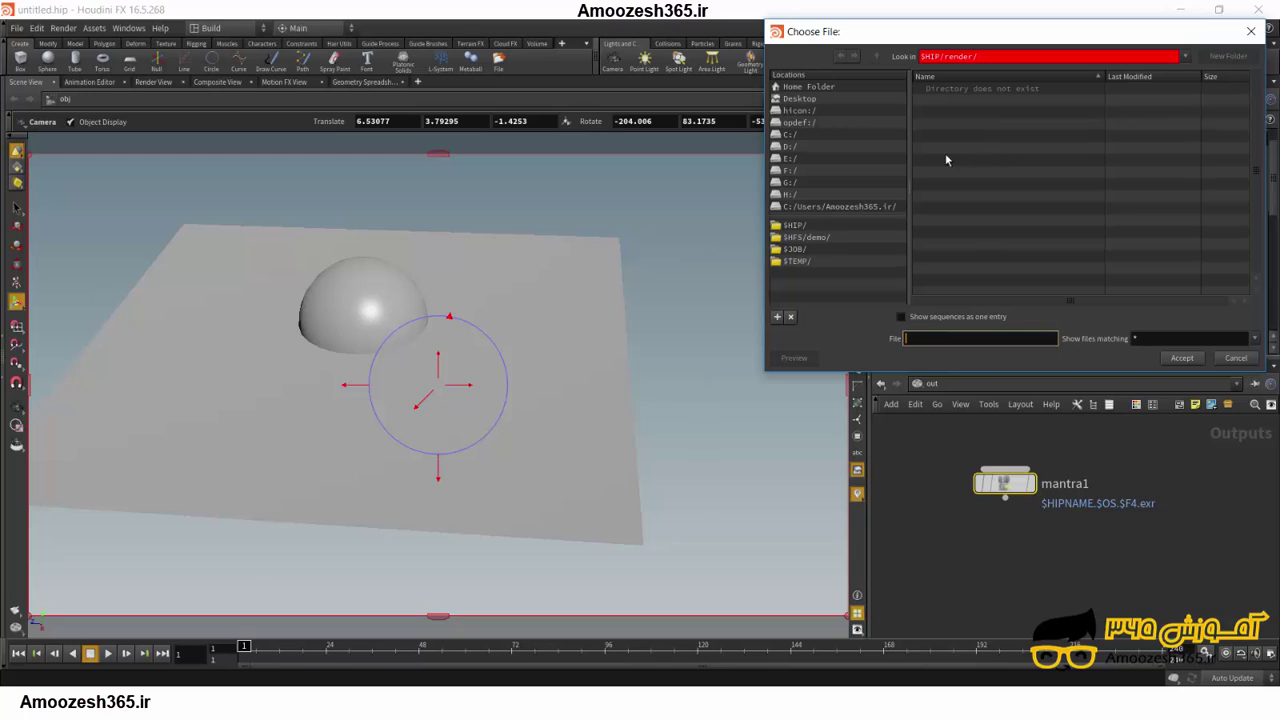
{"action": "left_click", "coordinate": [790, 146]}
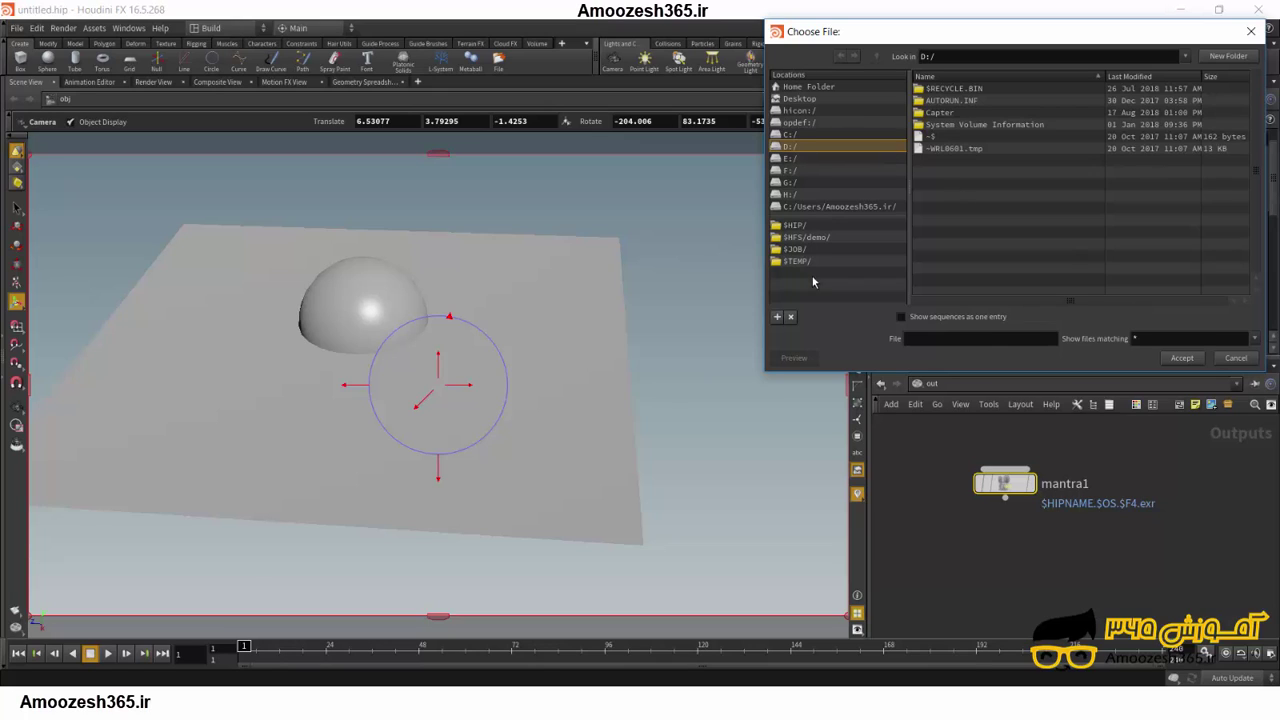
{"action": "left_click", "coordinate": [962, 338]}
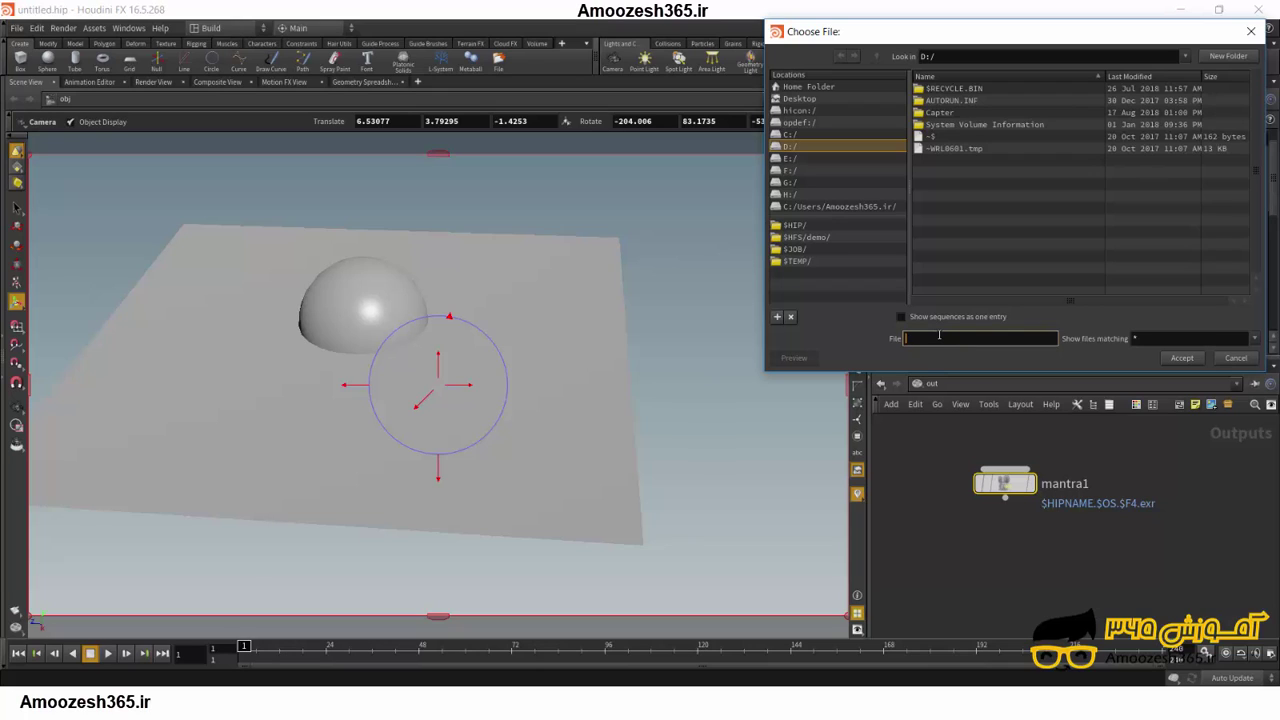
{"action": "type", "text": "re"}
{"action": "type", "text": "nder"}
{"action": "type", "text": "."}
{"action": "type", "text": "exr"}
{"action": "left_click", "coordinate": [1182, 357]}
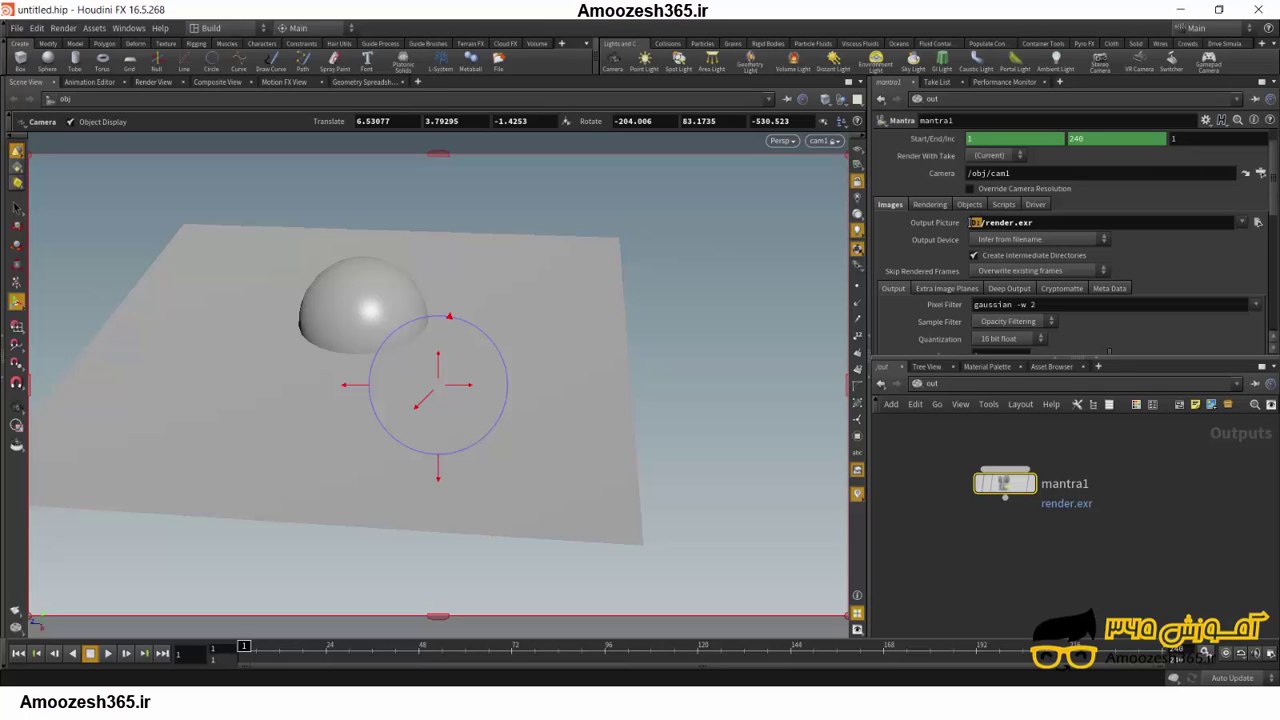
{"action": "double_click", "coordinate": [977, 222]}
{"action": "mouse_move", "coordinate": [1016, 222]}
{"action": "left_mouse_down"}
{"action": "mouse_move", "coordinate": [985, 223]}
{"action": "mouse_move", "coordinate": [1019, 222]}
{"action": "left_mouse_up"}
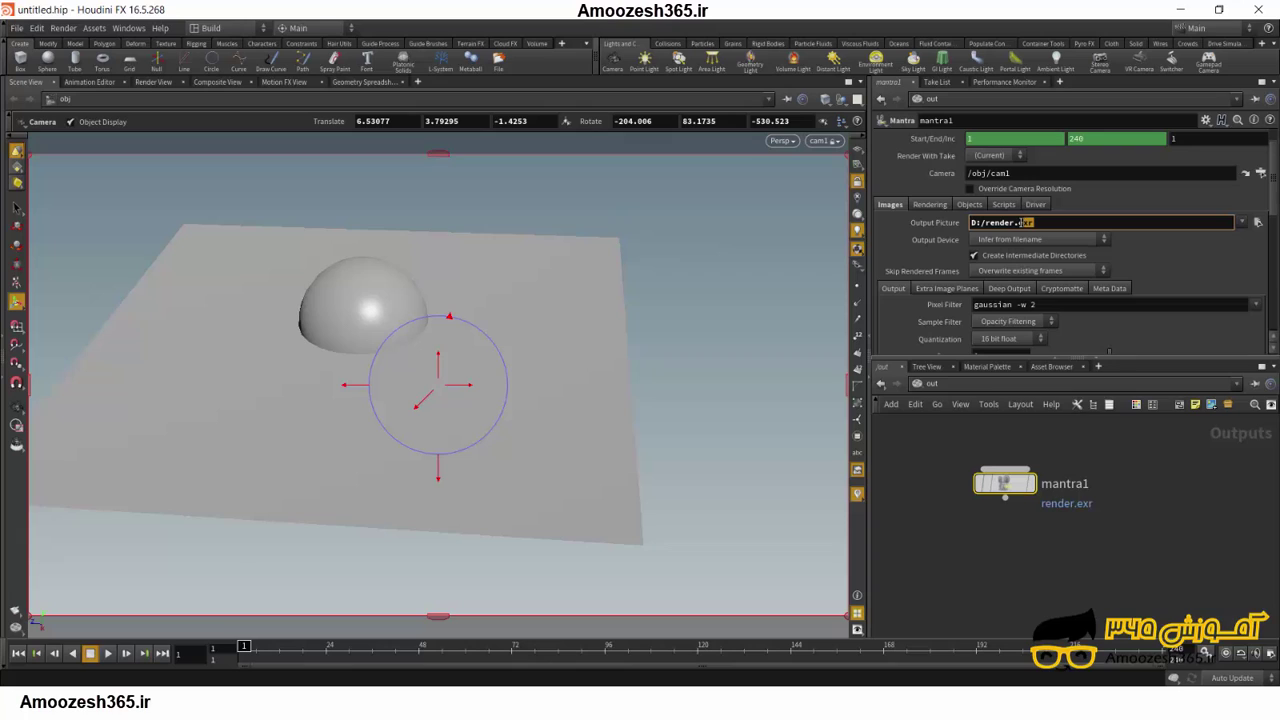
{"action": "left_click", "coordinate": [1143, 241]}
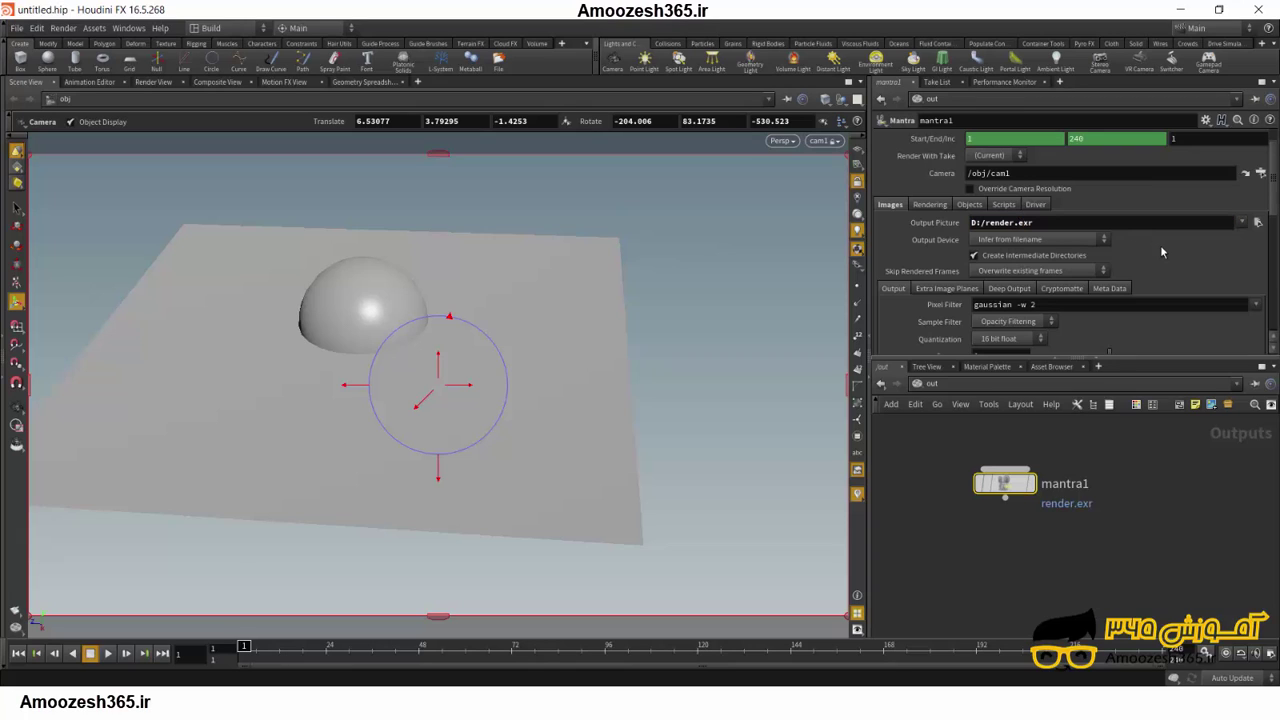
Open Extra Image Planes, tick Position, Depth, Normal and Combined Lighting, then untick them all
{"action": "scroll", "coordinate": [1153, 241], "scroll_direction": "down", "scroll_amount": 3}
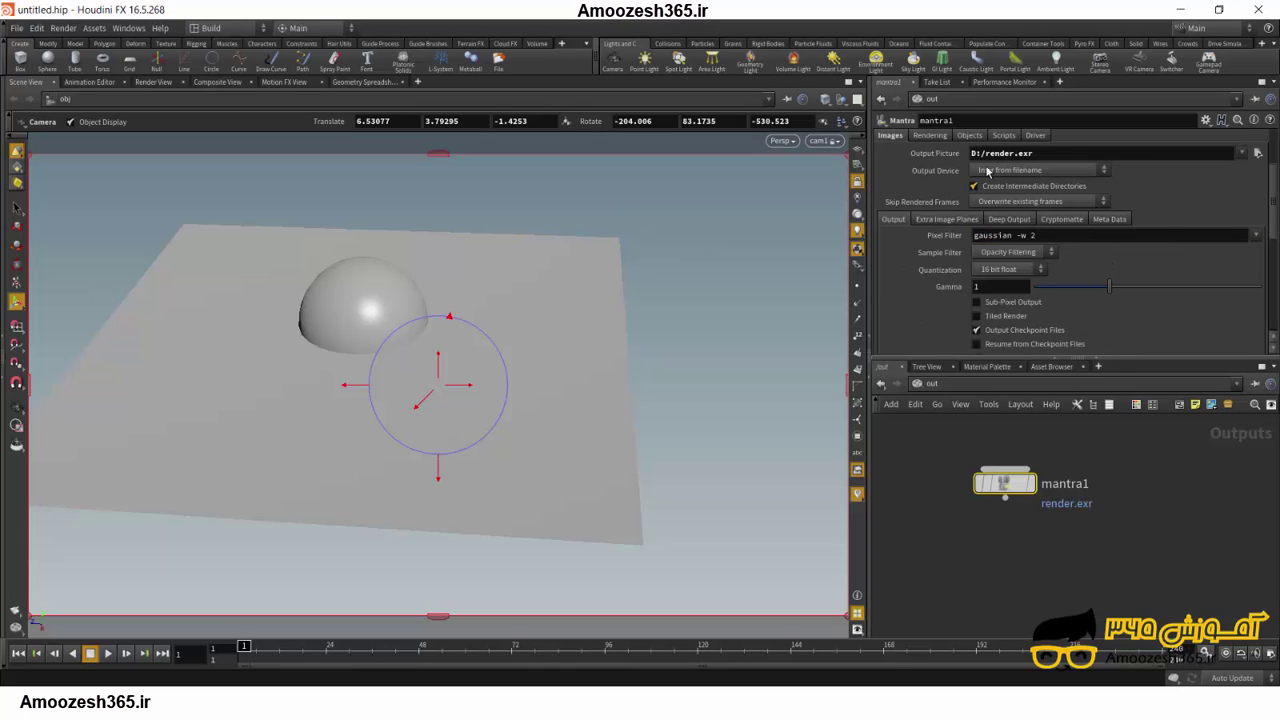
{"action": "left_click", "coordinate": [955, 220]}
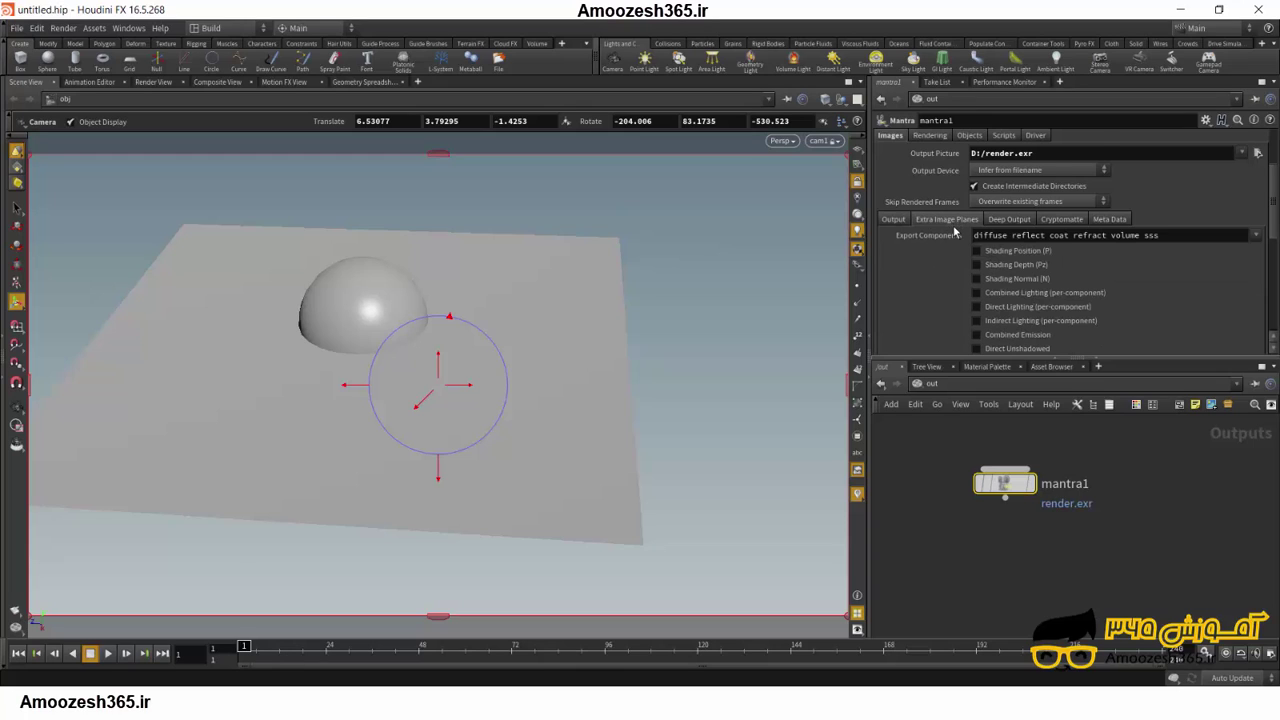
{"action": "scroll", "coordinate": [978, 234], "scroll_direction": "down", "scroll_amount": 1}
{"action": "left_click", "coordinate": [977, 233]}
{"action": "left_click", "coordinate": [977, 247]}
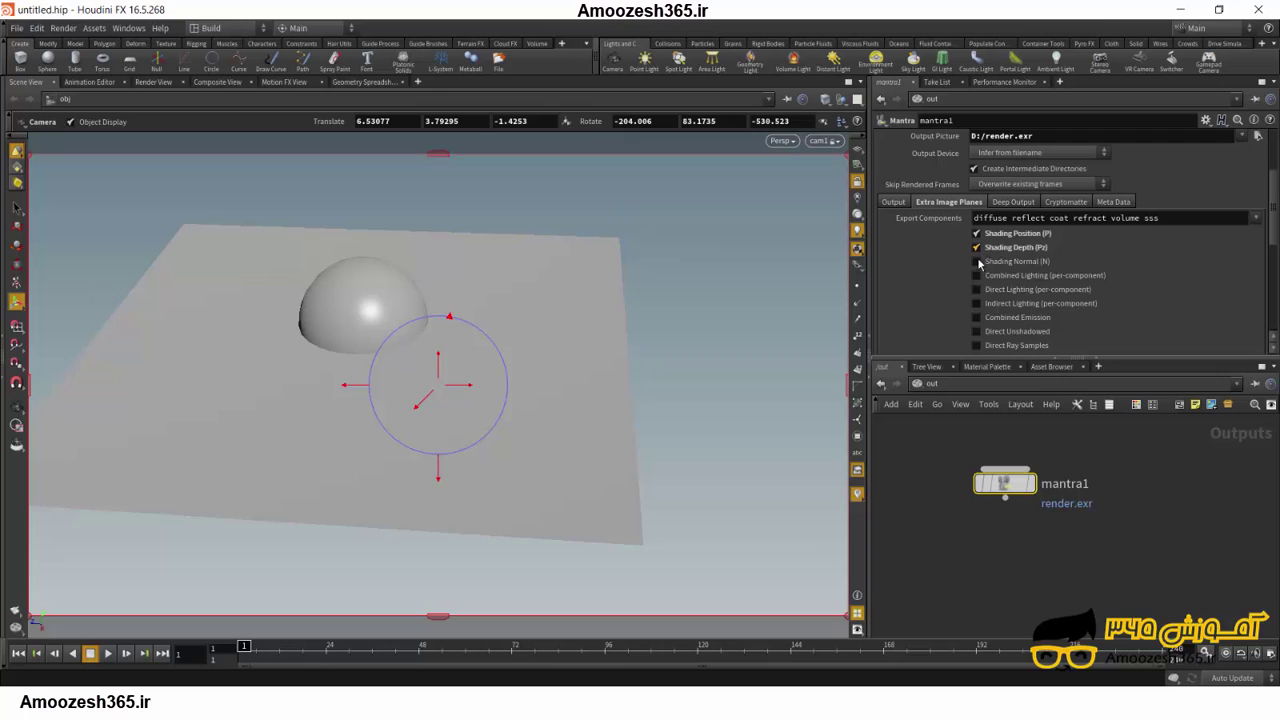
{"action": "left_click", "coordinate": [977, 261]}
{"action": "left_click", "coordinate": [978, 276]}
{"action": "left_click", "coordinate": [978, 276]}
{"action": "left_click", "coordinate": [977, 261]}
{"action": "left_click", "coordinate": [977, 247]}
{"action": "left_click", "coordinate": [977, 234]}
{"action": "left_click", "coordinate": [977, 233]}
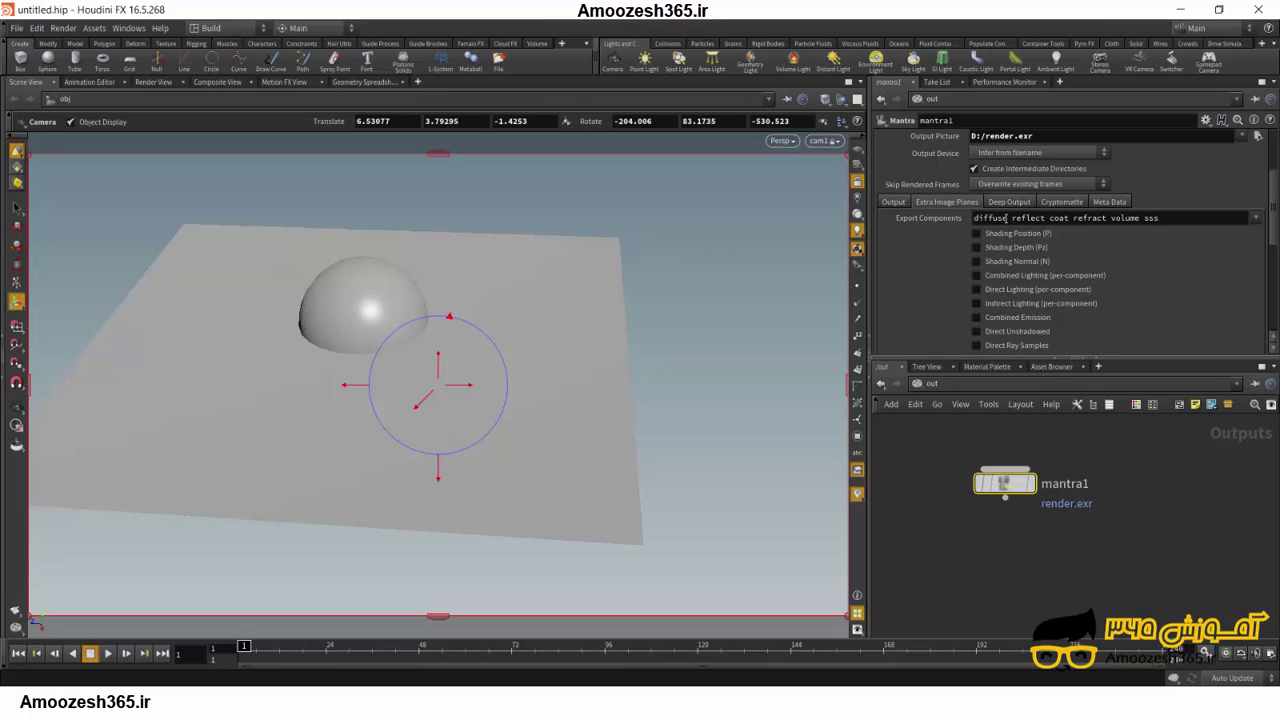
Review the Export Components list: diffuse reflect coat refract volume sss
{"action": "left_click_drag", "start_coordinate": [1009, 218], "coordinate": [969, 217]}
{"action": "left_click_drag", "start_coordinate": [1049, 218], "coordinate": [1010, 218]}
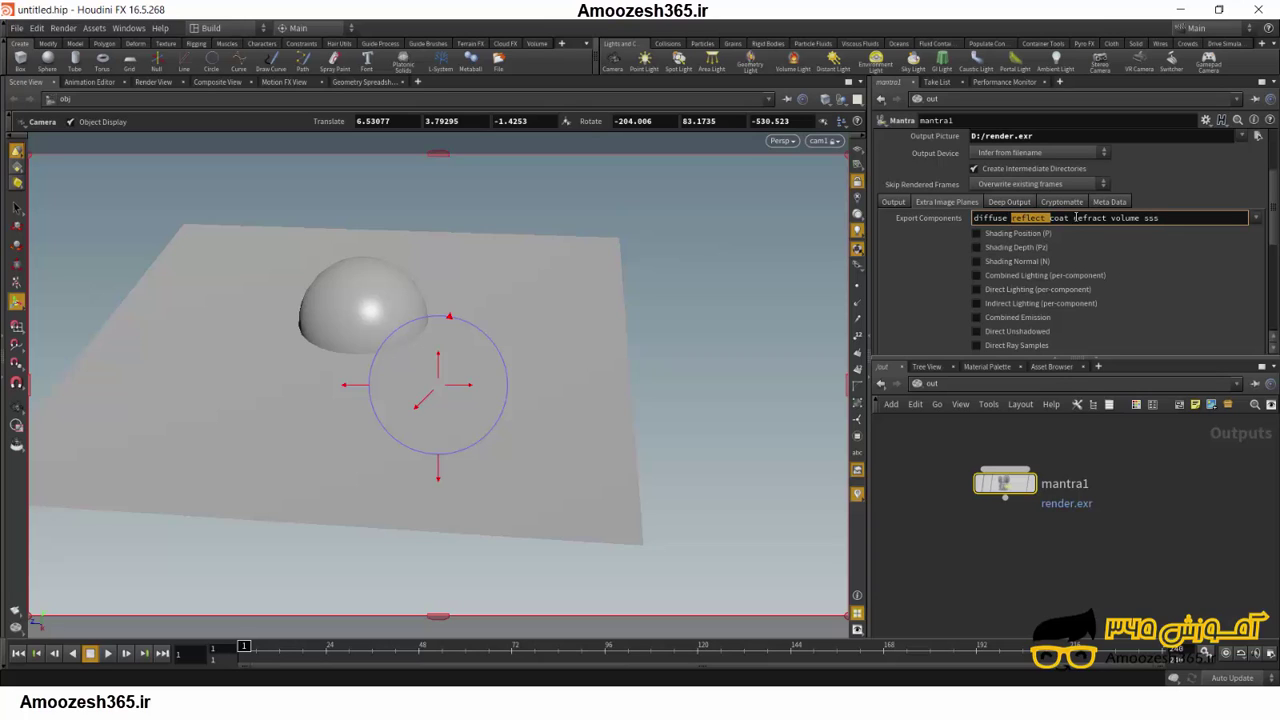
{"action": "left_click_drag", "start_coordinate": [1107, 218], "coordinate": [988, 218]}
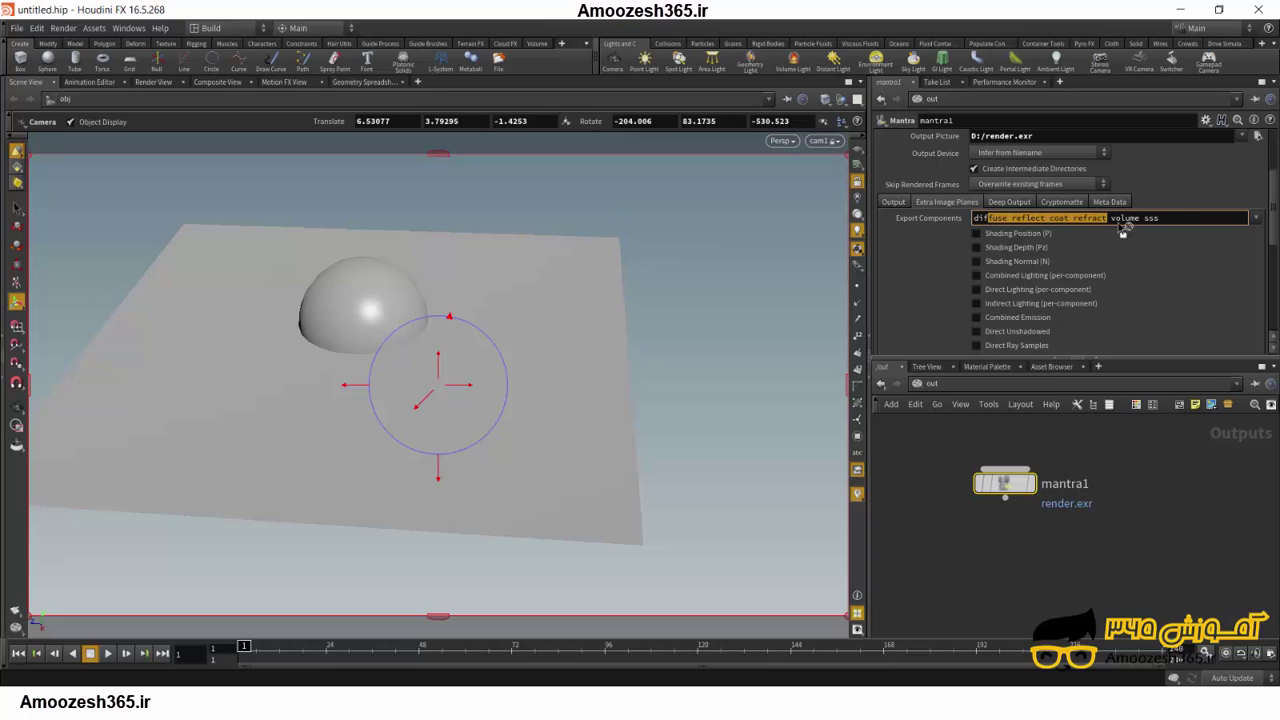
{"action": "left_click", "coordinate": [1175, 219]}
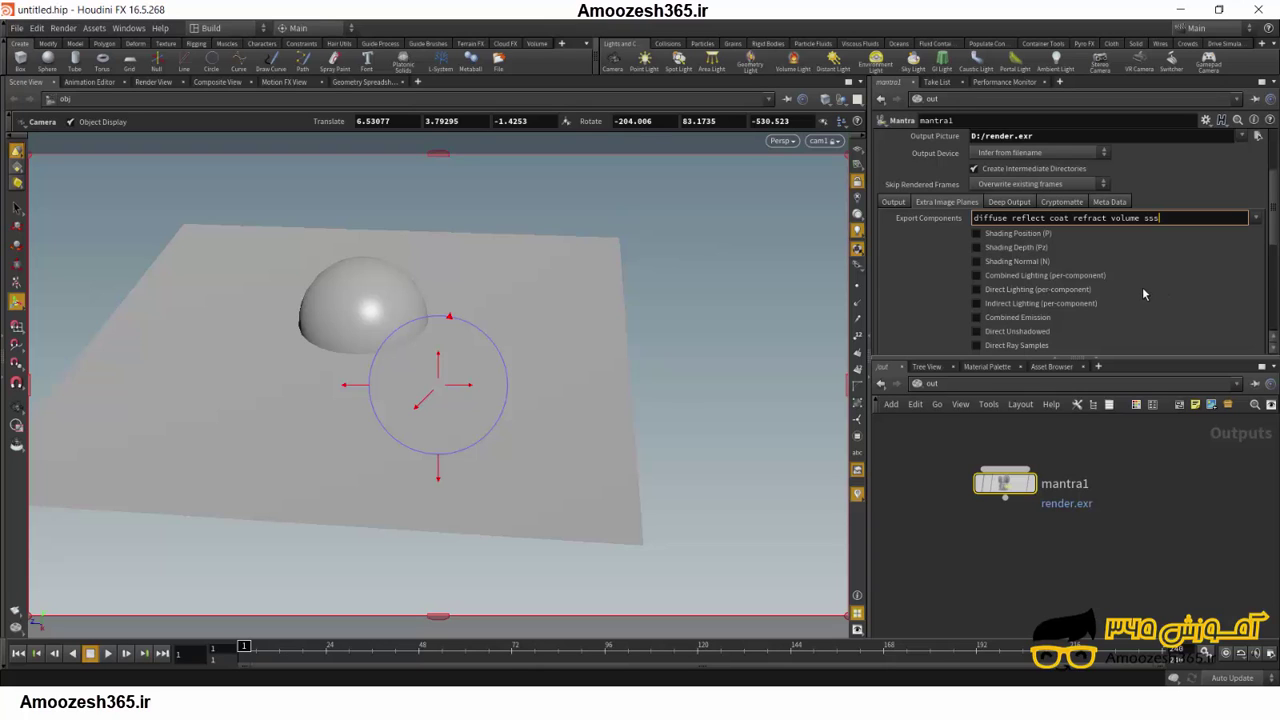
{"action": "scroll", "coordinate": [1142, 287], "scroll_direction": "down", "scroll_amount": 5}
{"action": "scroll", "coordinate": [1141, 285], "scroll_direction": "up", "scroll_amount": 3}
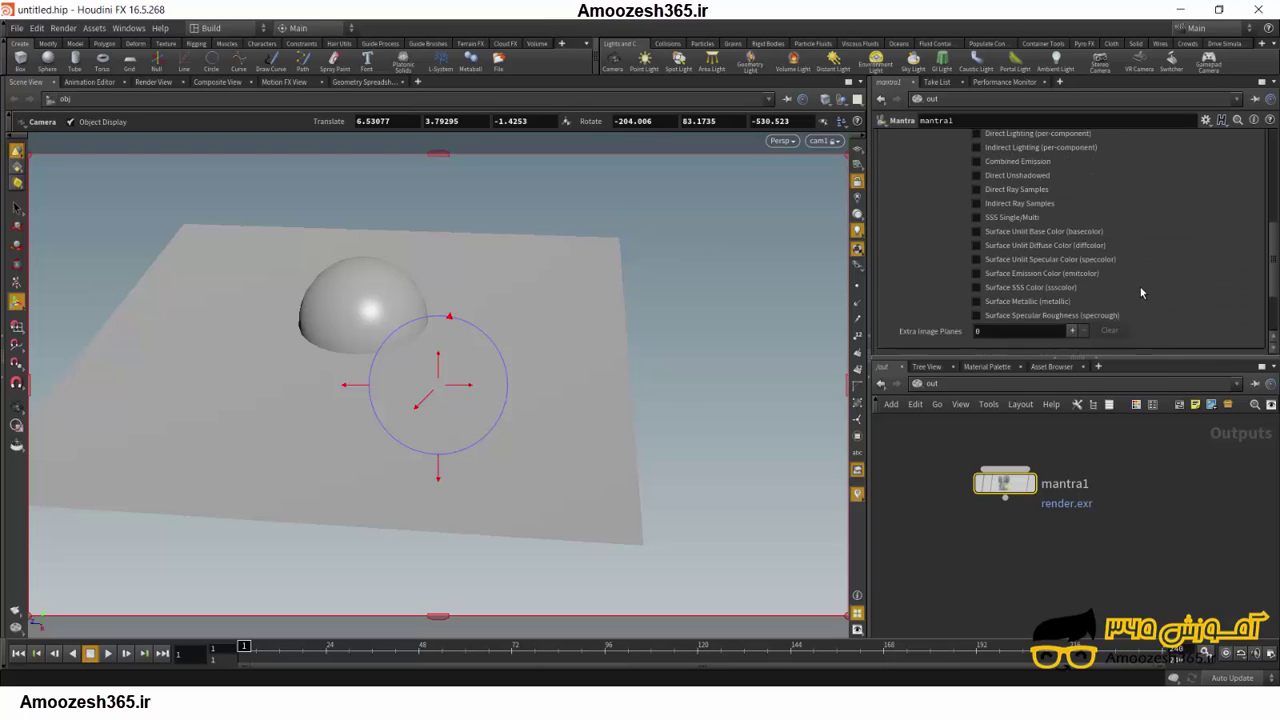
{"action": "scroll", "coordinate": [1129, 244], "scroll_direction": "up", "scroll_amount": 2}
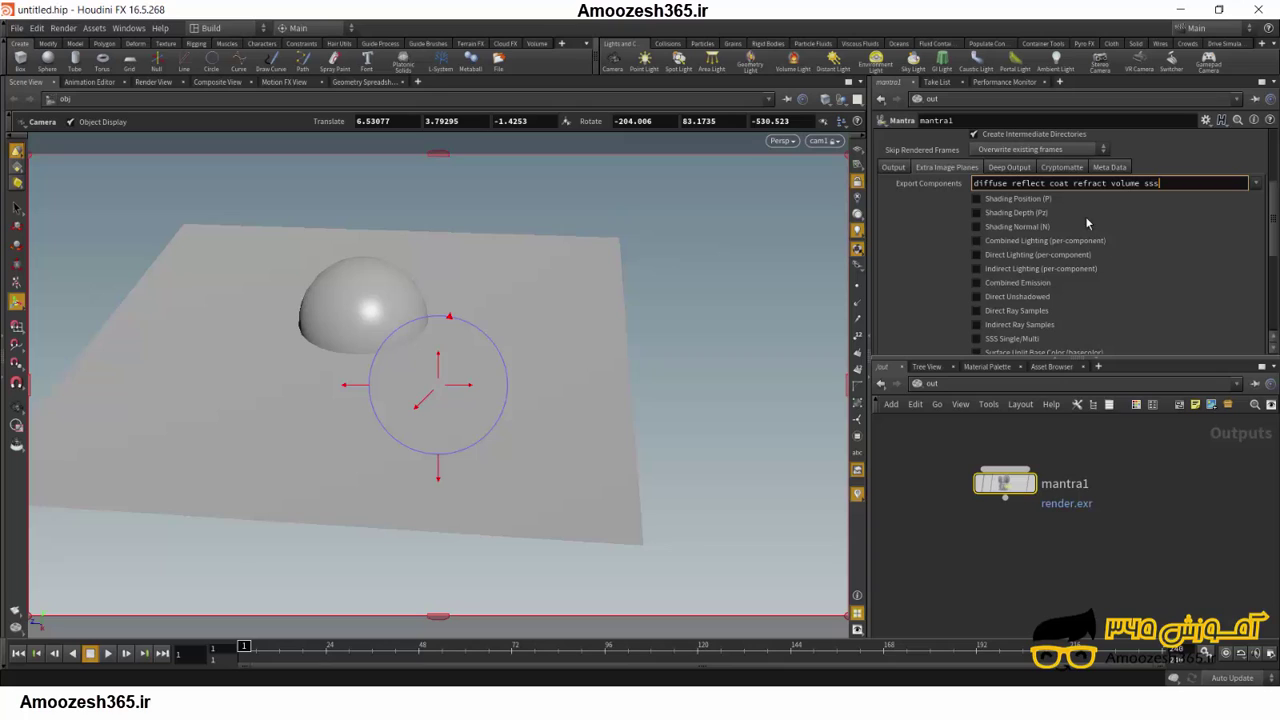
{"action": "scroll", "coordinate": [1040, 249], "scroll_direction": "down", "scroll_amount": 1}
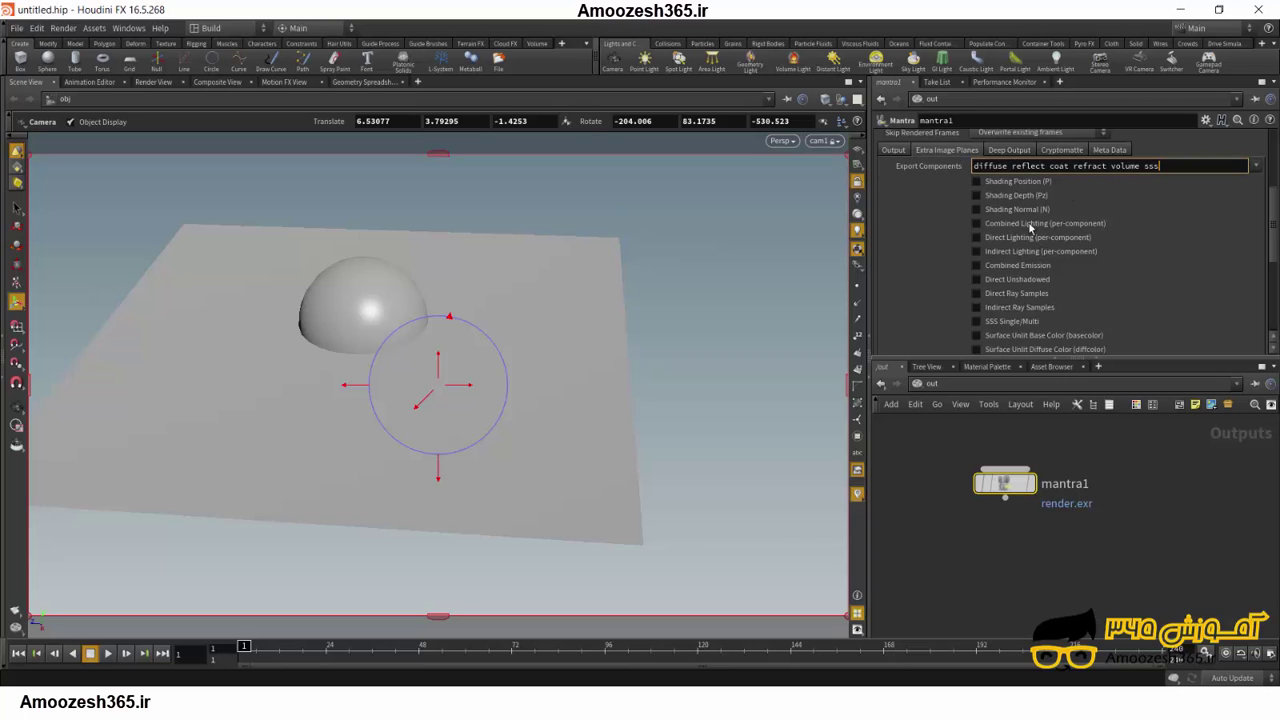
{"action": "scroll", "coordinate": [1032, 240], "scroll_direction": "down", "scroll_amount": 2}
{"action": "scroll", "coordinate": [1026, 284], "scroll_direction": "down", "scroll_amount": 2}
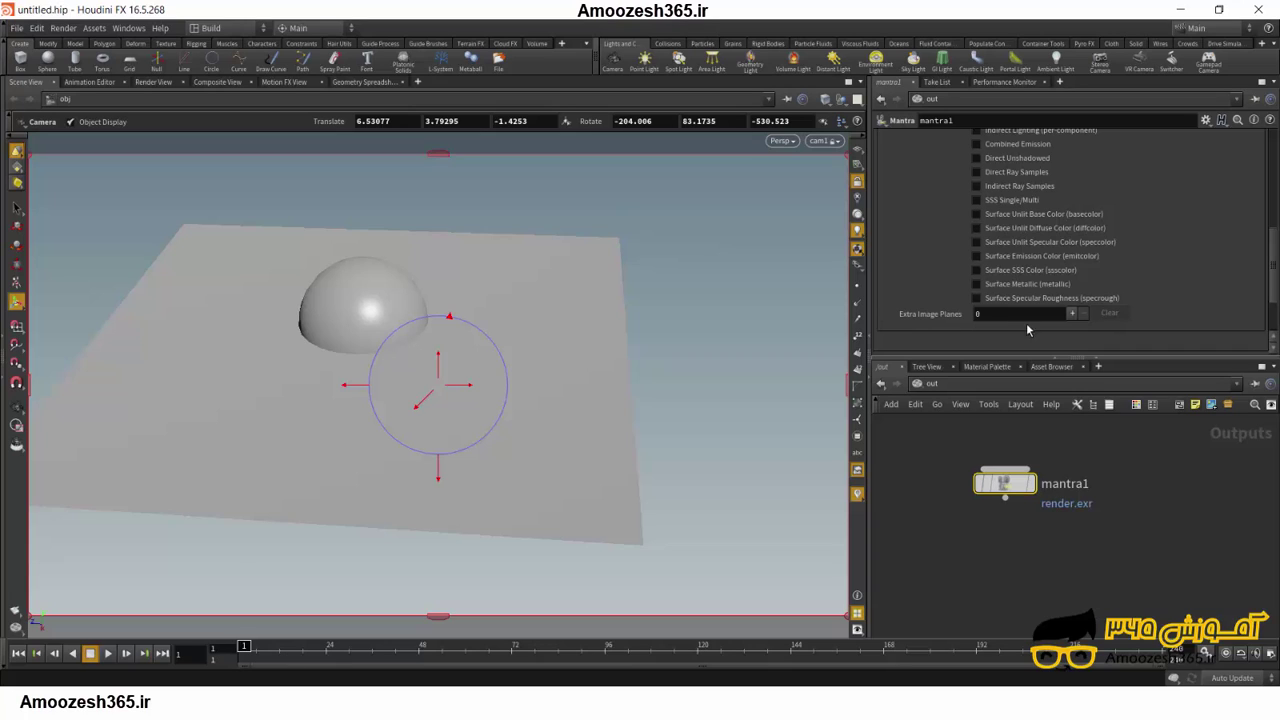
Add one extra image plane and set its VEX Variable to the preset Pz
{"action": "left_click", "coordinate": [1072, 313]}
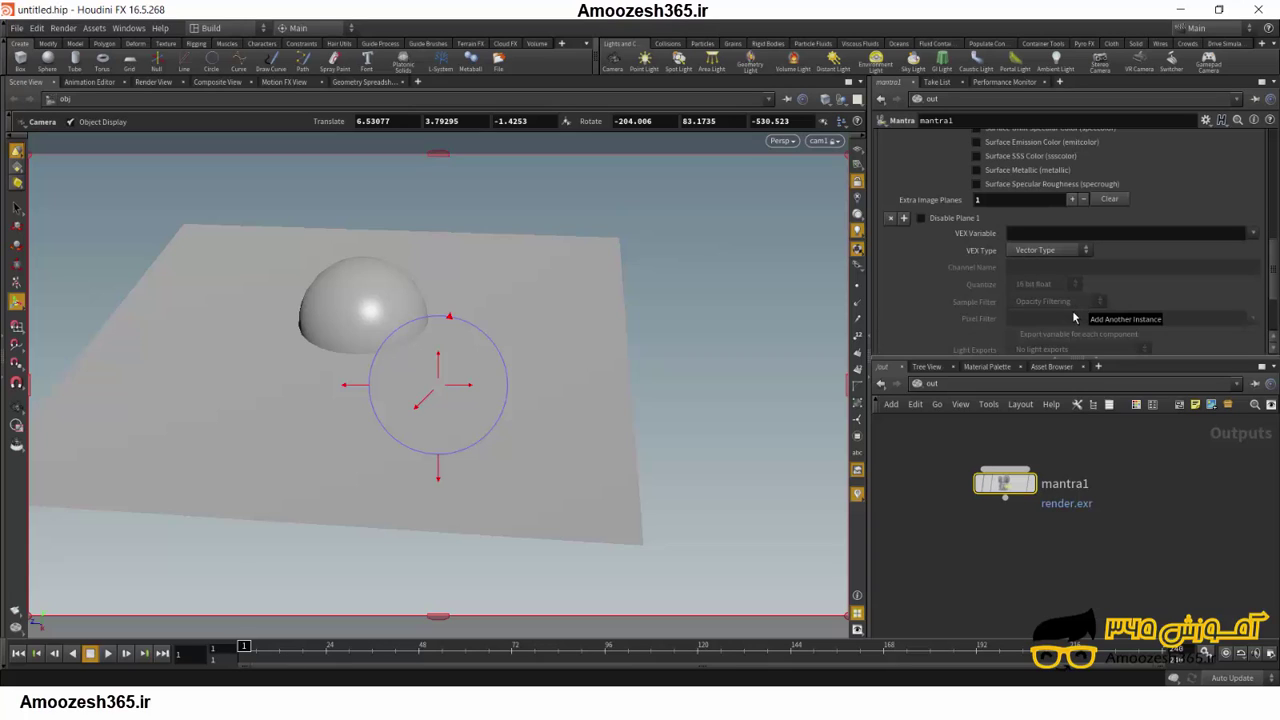
{"action": "left_click", "coordinate": [1026, 233]}
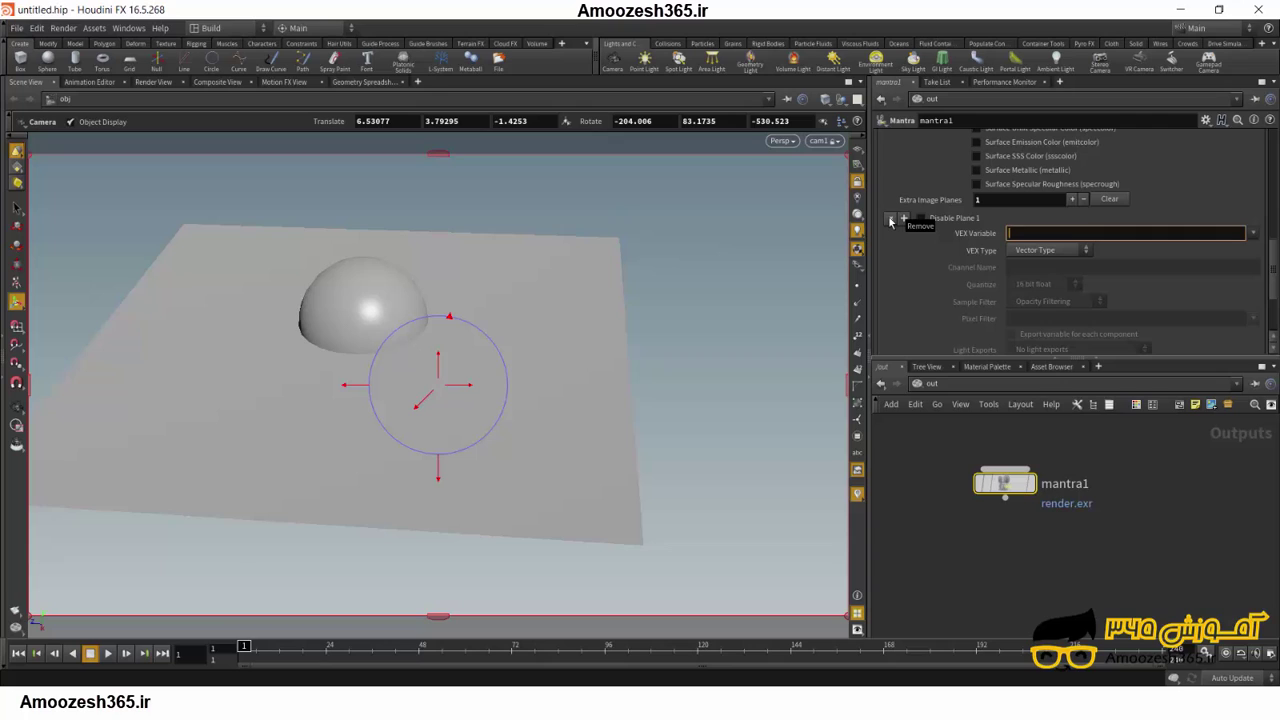
{"action": "left_click", "coordinate": [890, 221]}
{"action": "scroll", "coordinate": [1015, 240], "scroll_direction": "up", "scroll_amount": 5}
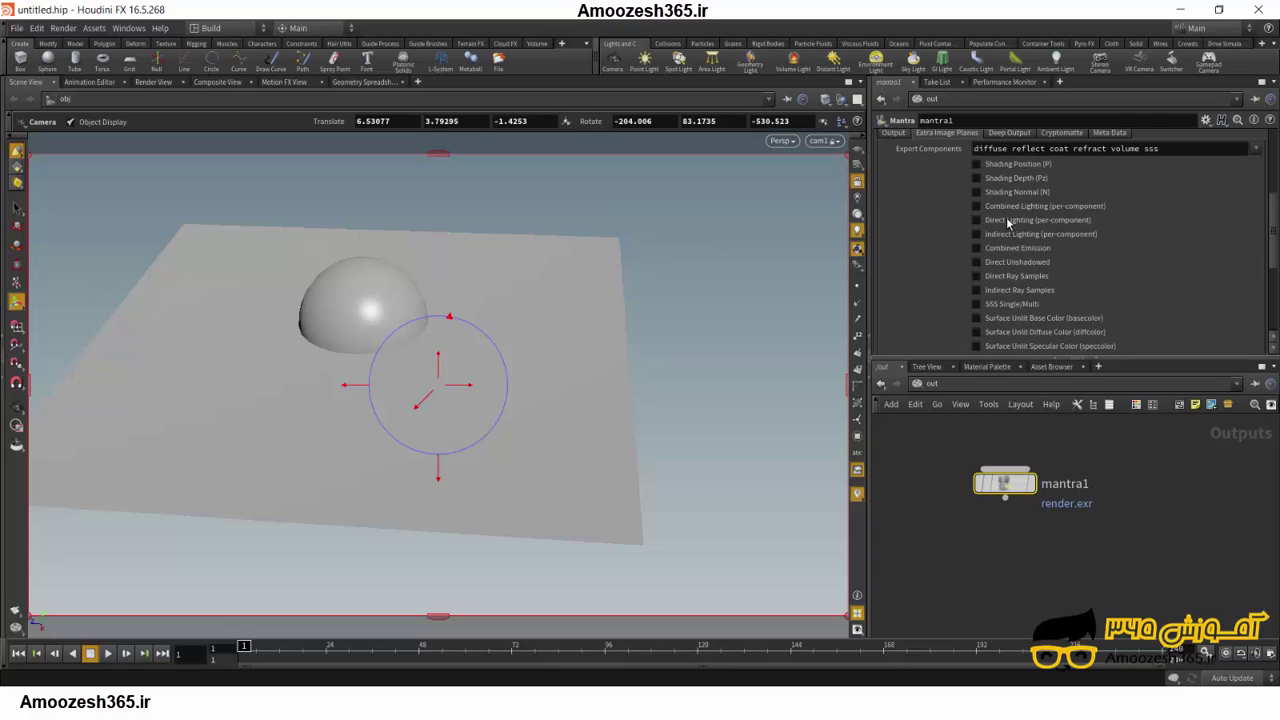
{"action": "scroll", "coordinate": [1003, 290], "scroll_direction": "down", "scroll_amount": 3}
{"action": "scroll", "coordinate": [1127, 297], "scroll_direction": "down", "scroll_amount": 2}
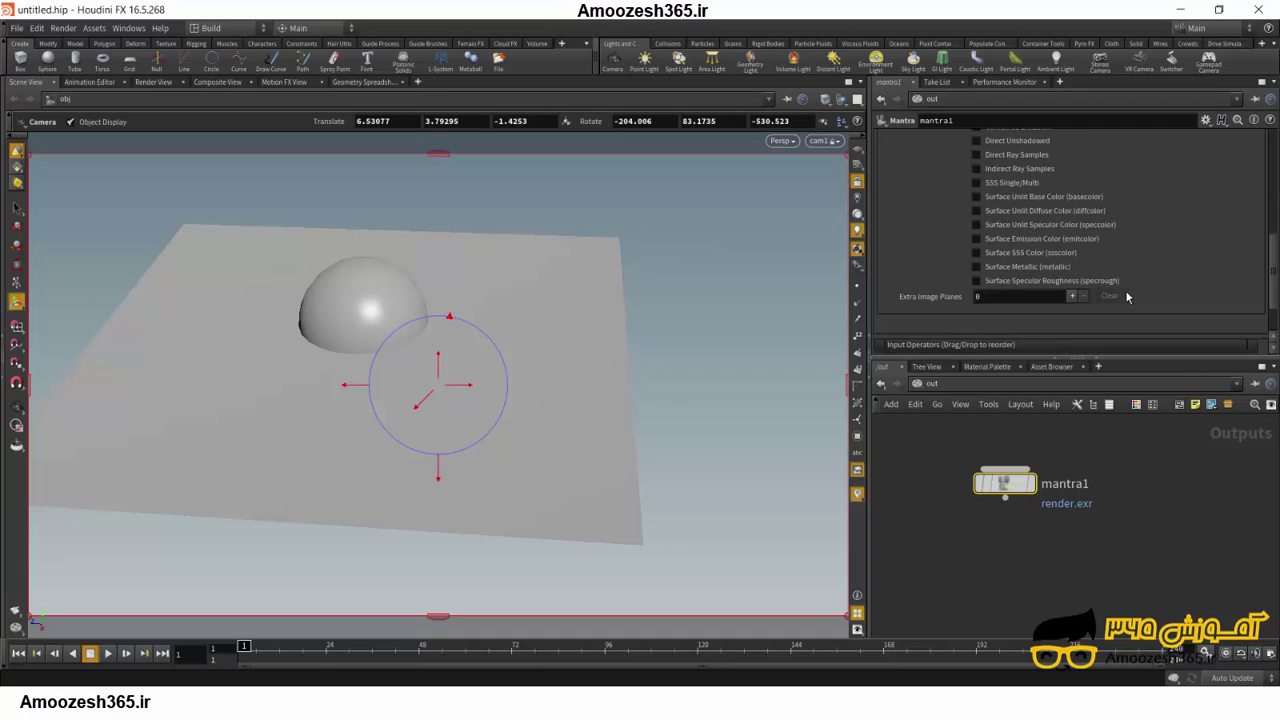
{"action": "left_click", "coordinate": [1072, 296]}
{"action": "scroll", "coordinate": [1072, 296], "scroll_direction": "down", "scroll_amount": 3}
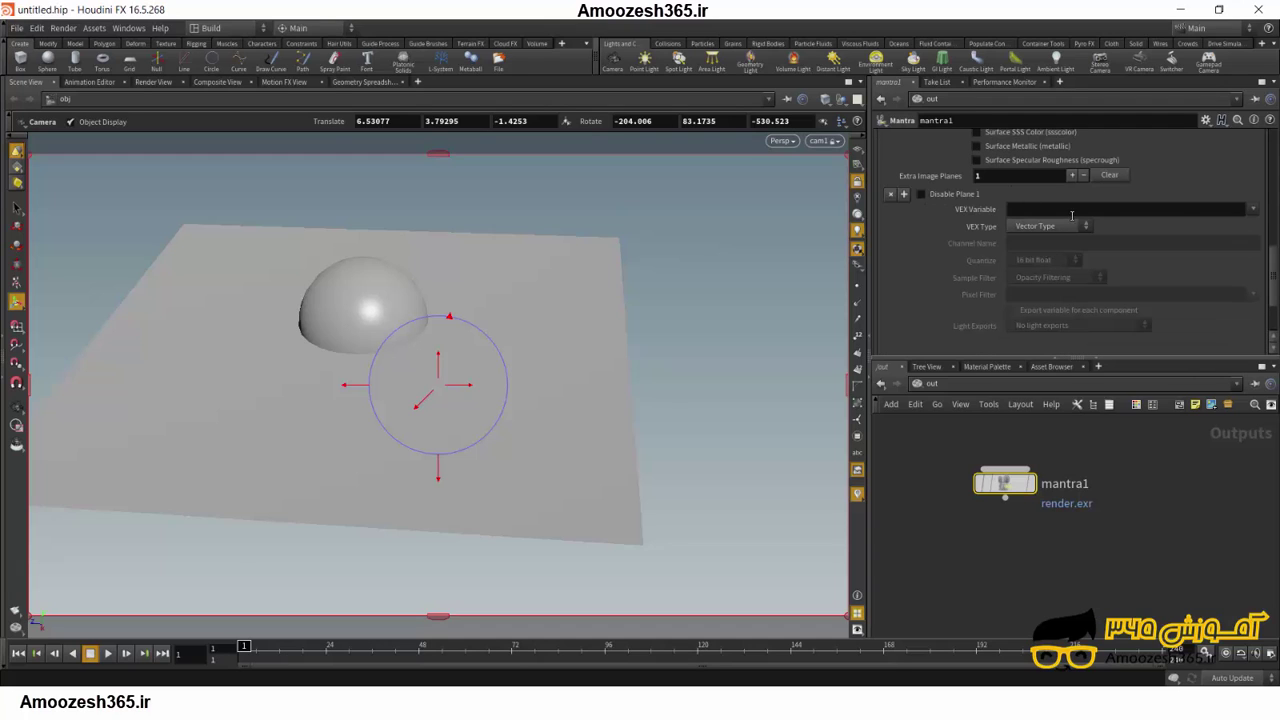
{"action": "left_click", "coordinate": [1253, 209]}
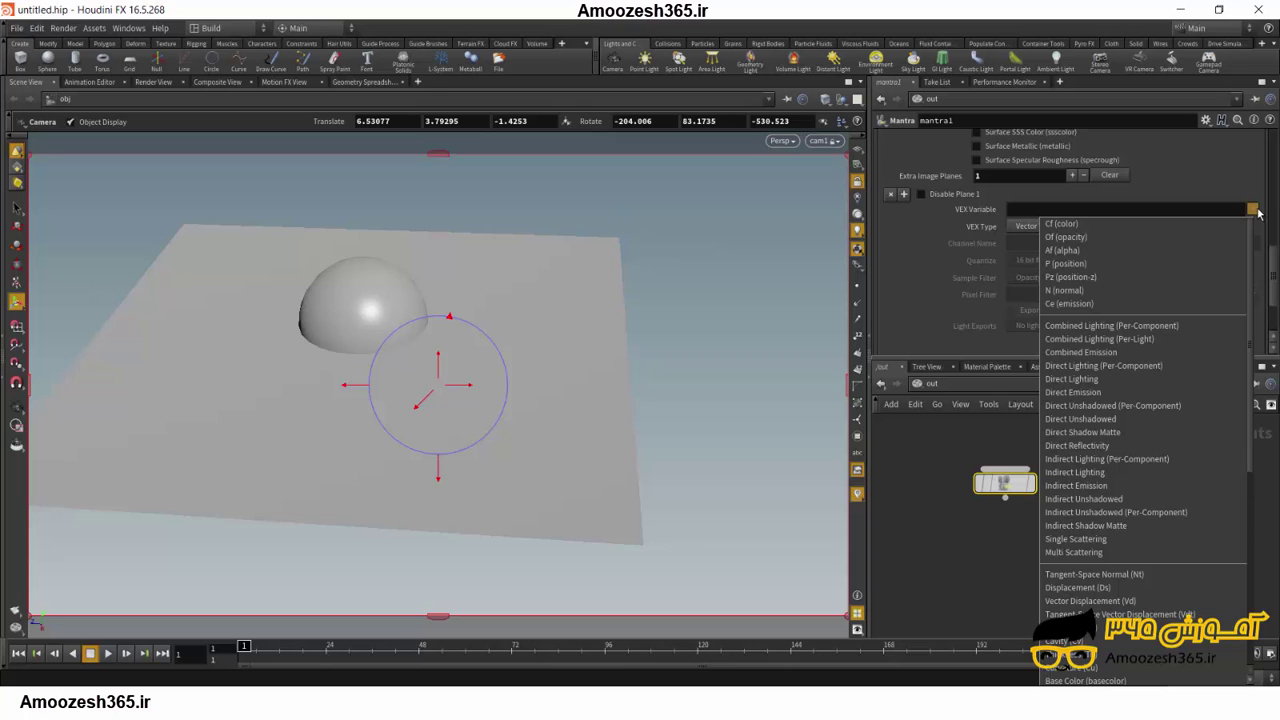
{"action": "left_click", "coordinate": [1108, 277]}
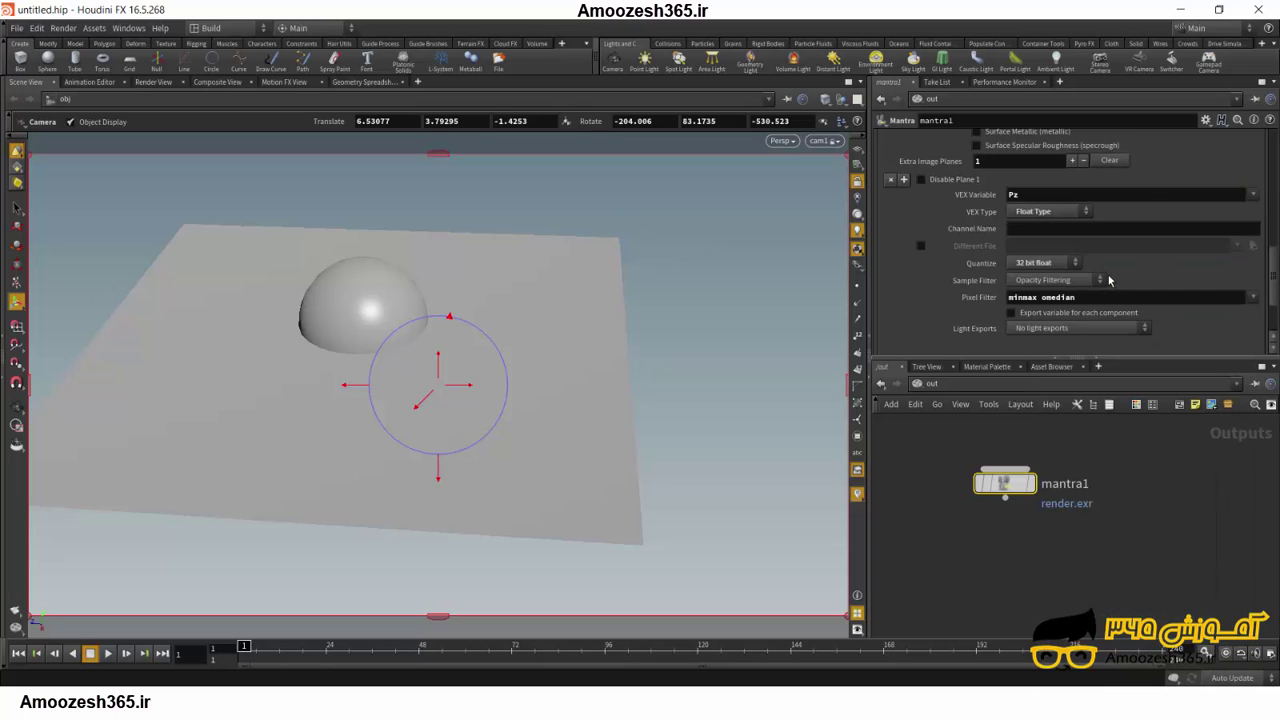
Leave the plane's Light Exports set to No light exports
{"action": "scroll", "coordinate": [1100, 260], "scroll_direction": "down", "scroll_amount": 1}
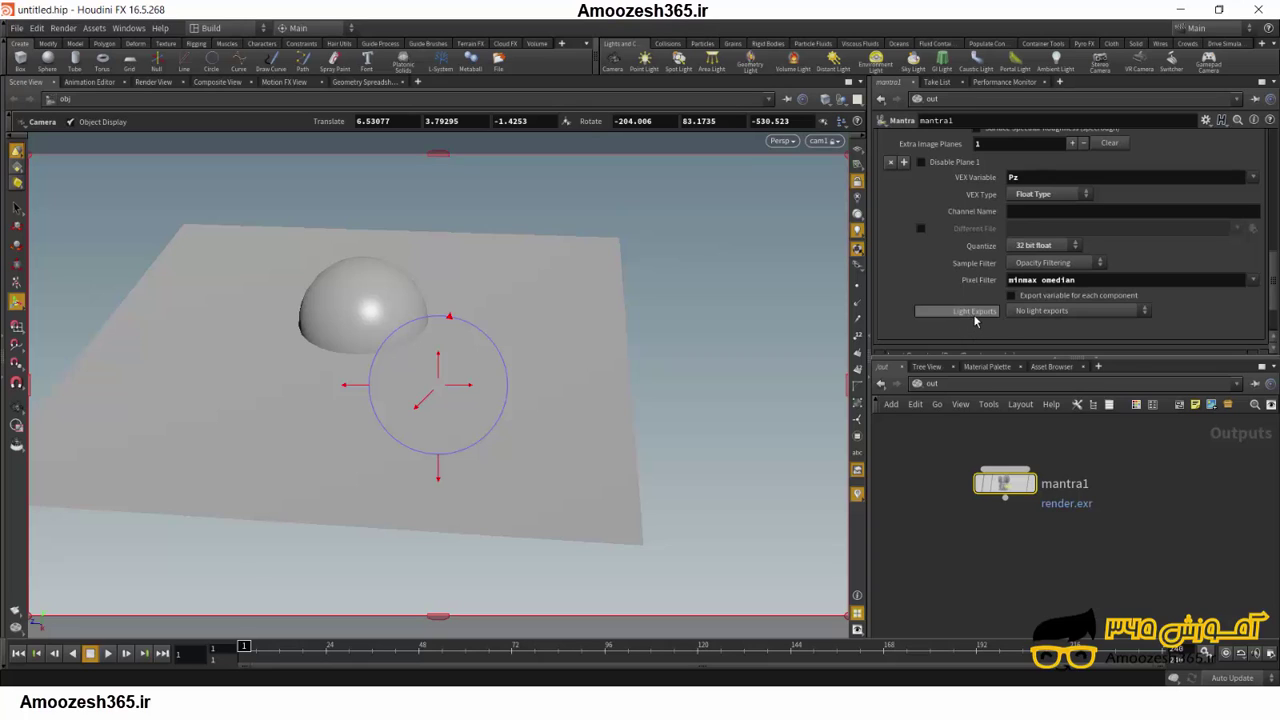
{"action": "left_click", "coordinate": [1081, 312]}
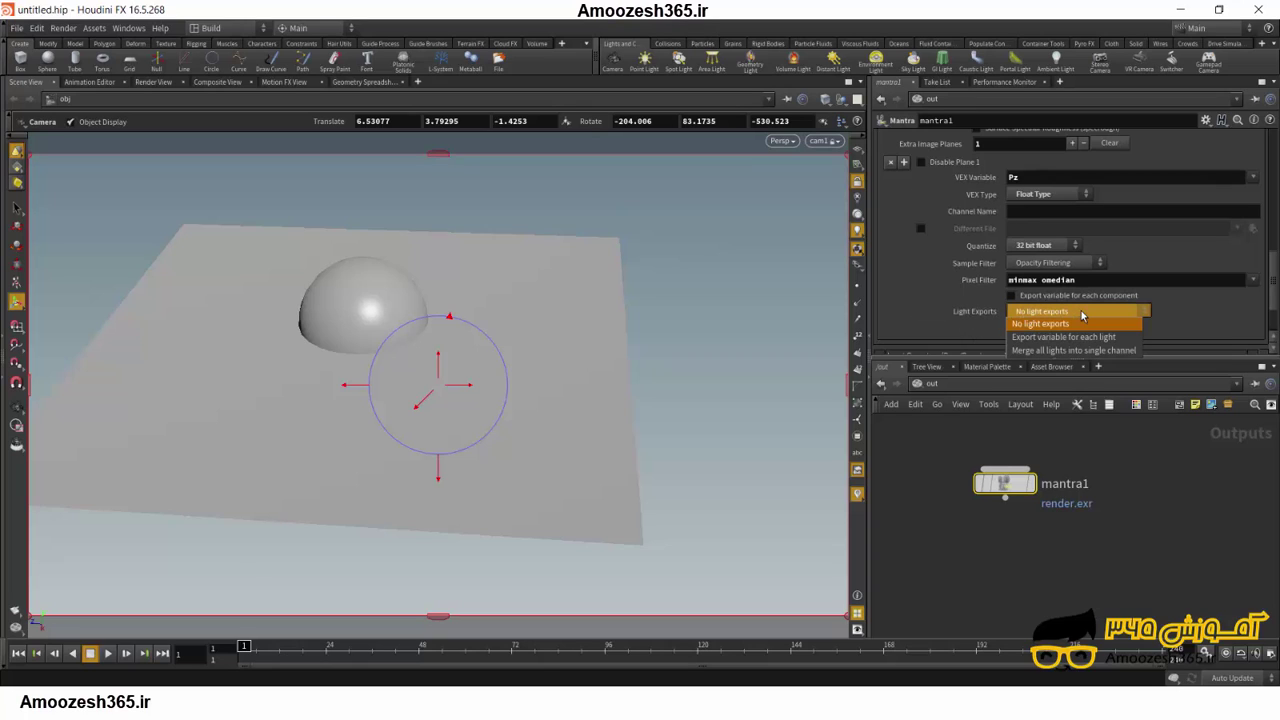
{"action": "left_click", "coordinate": [952, 324]}
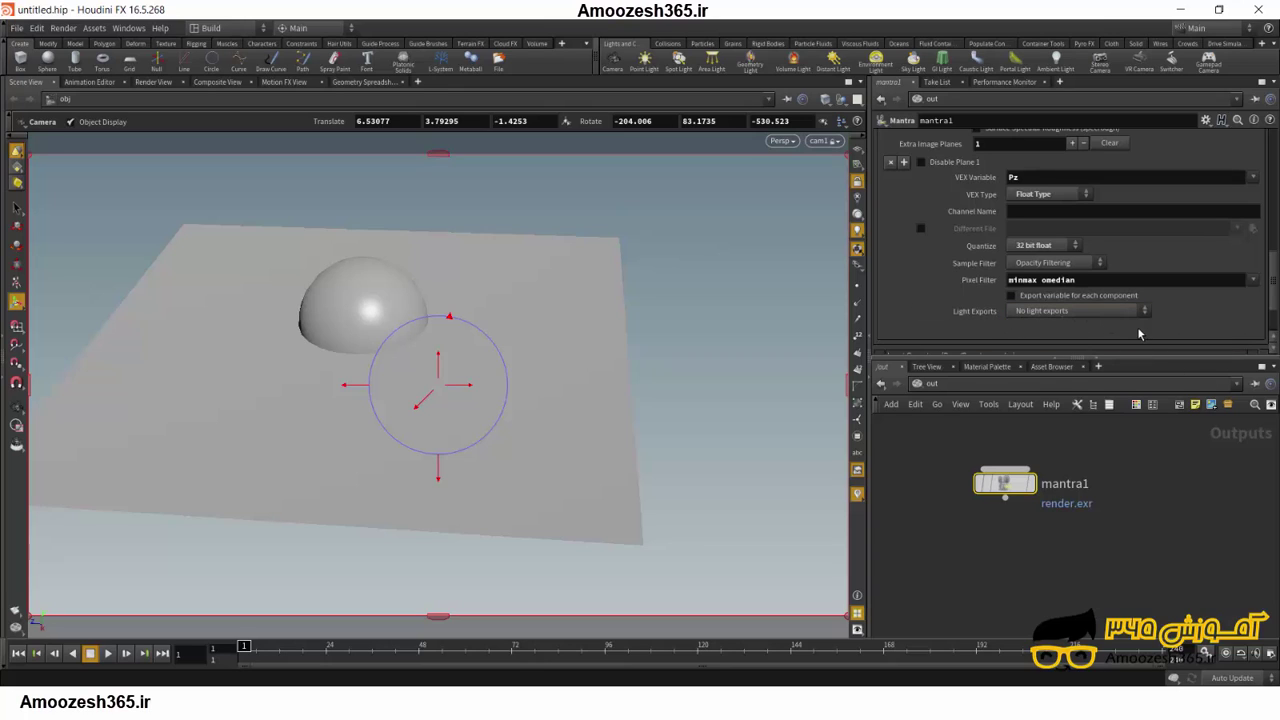
{"action": "left_click", "coordinate": [1058, 311]}
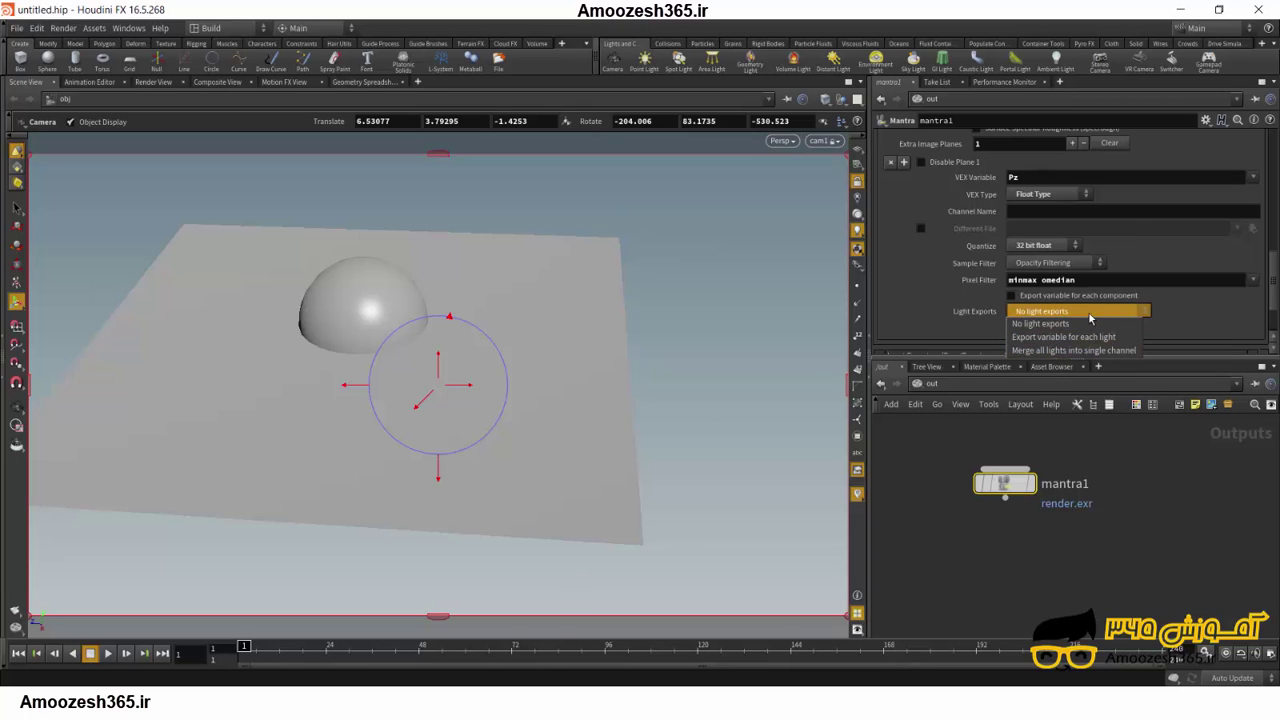
{"action": "left_click", "coordinate": [1092, 318]}
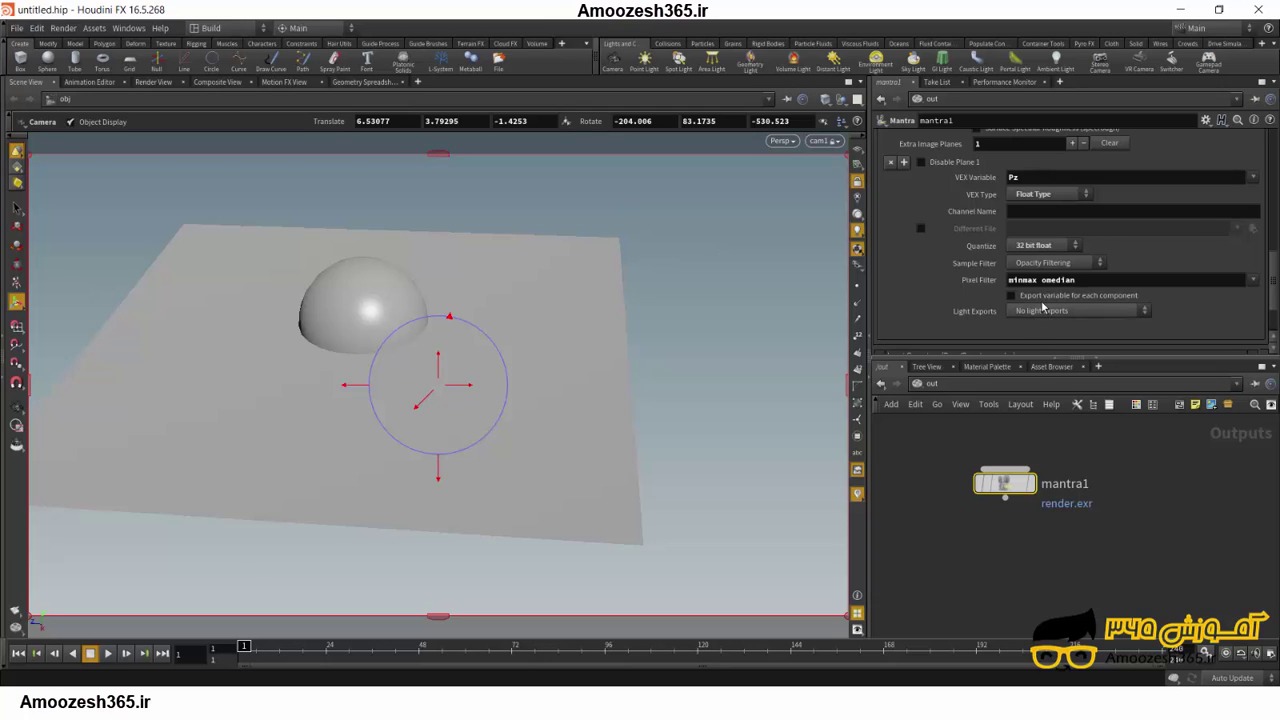
Scroll to the top of mantra1's parameters and open the Rendering tab
{"action": "scroll", "coordinate": [1050, 302], "scroll_direction": "up", "scroll_amount": 3}
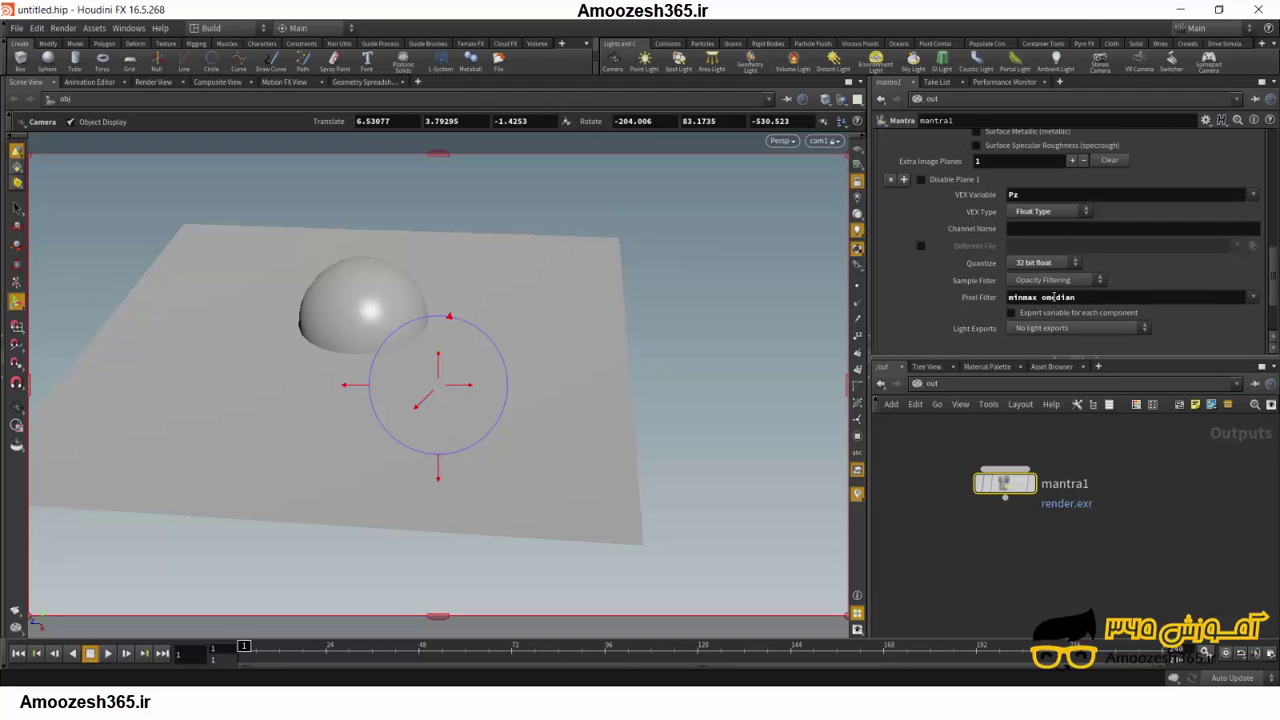
{"action": "scroll", "coordinate": [1054, 302], "scroll_direction": "up", "scroll_amount": 3}
{"action": "scroll", "coordinate": [1056, 298], "scroll_direction": "up", "scroll_amount": 2}
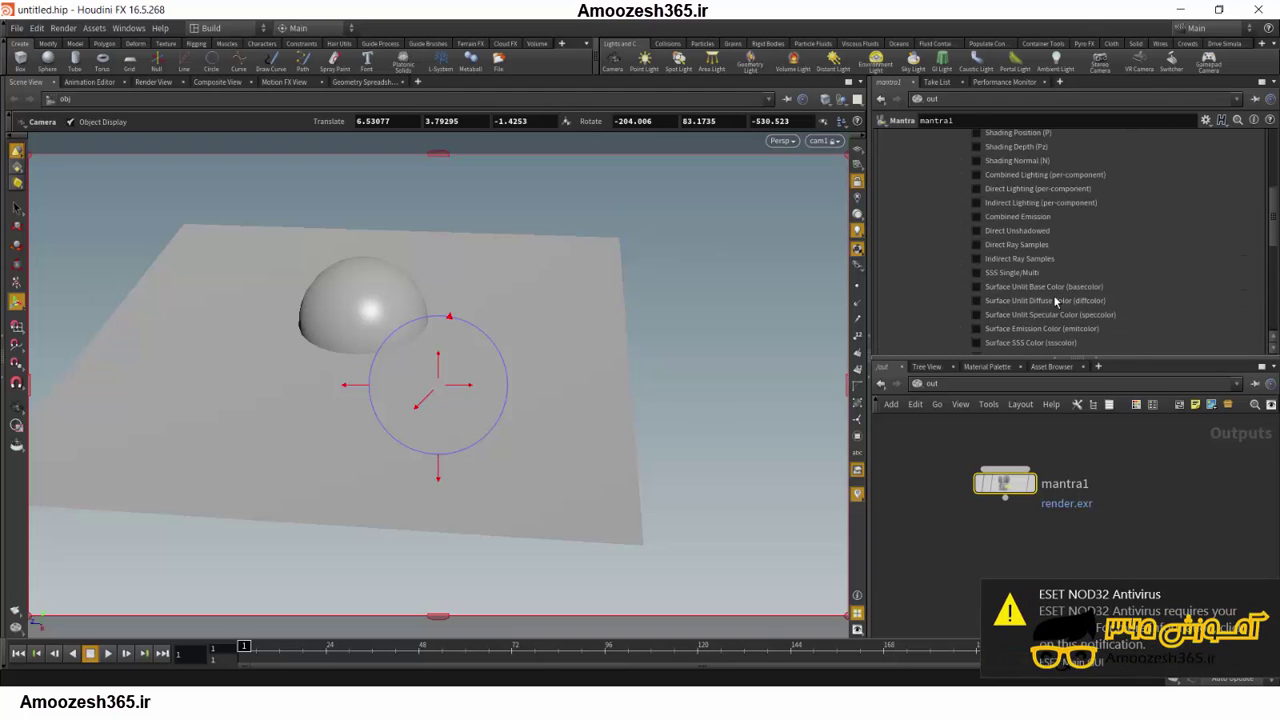
{"action": "left_click", "coordinate": [1263, 596]}
{"action": "scroll", "coordinate": [1018, 320], "scroll_direction": "up", "scroll_amount": 5}
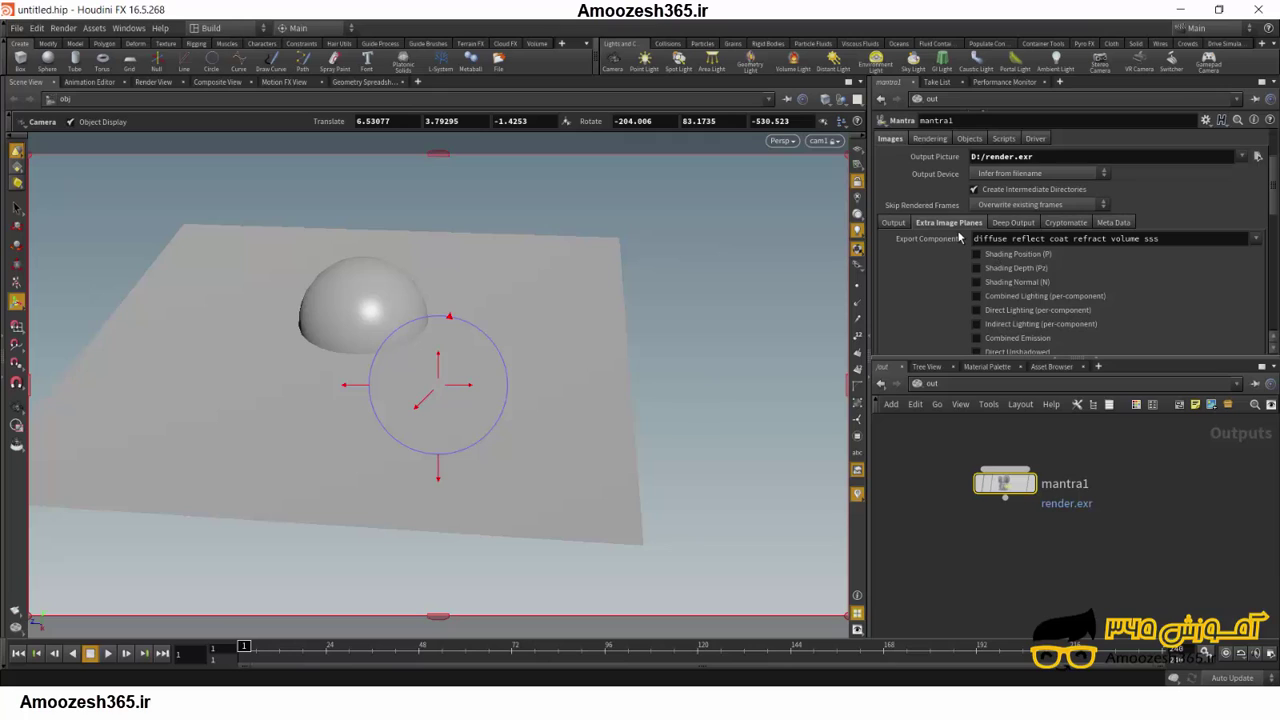
{"action": "scroll", "coordinate": [1004, 232], "scroll_direction": "up", "scroll_amount": 2}
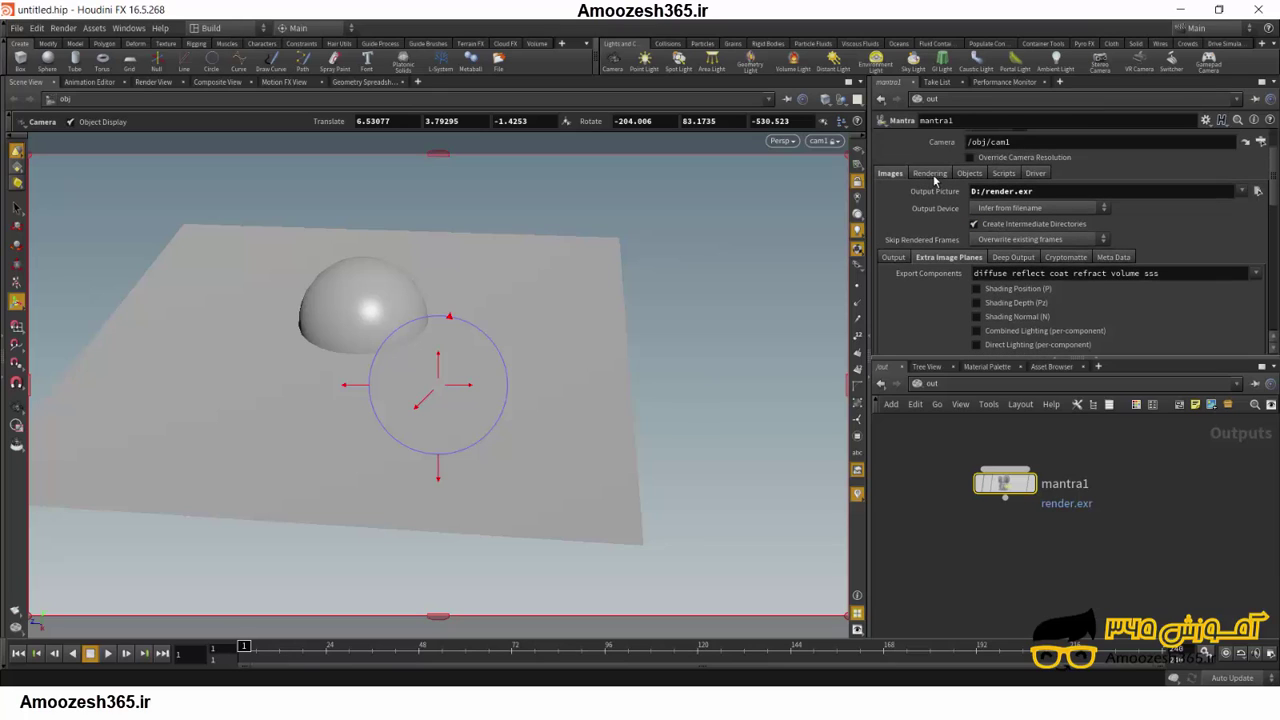
{"action": "left_click", "coordinate": [933, 176]}
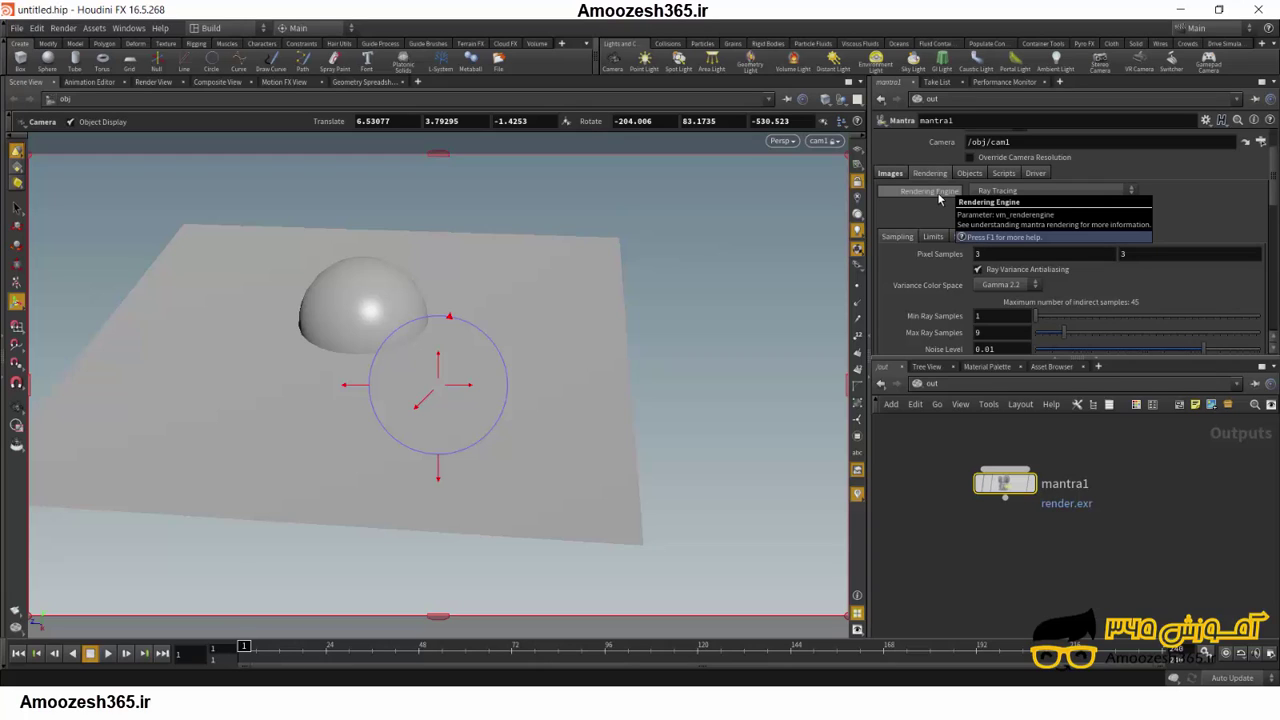
Try Physically Based Rendering as the Rendering Engine, then revert to Ray Tracing
{"action": "left_click", "coordinate": [1130, 191]}
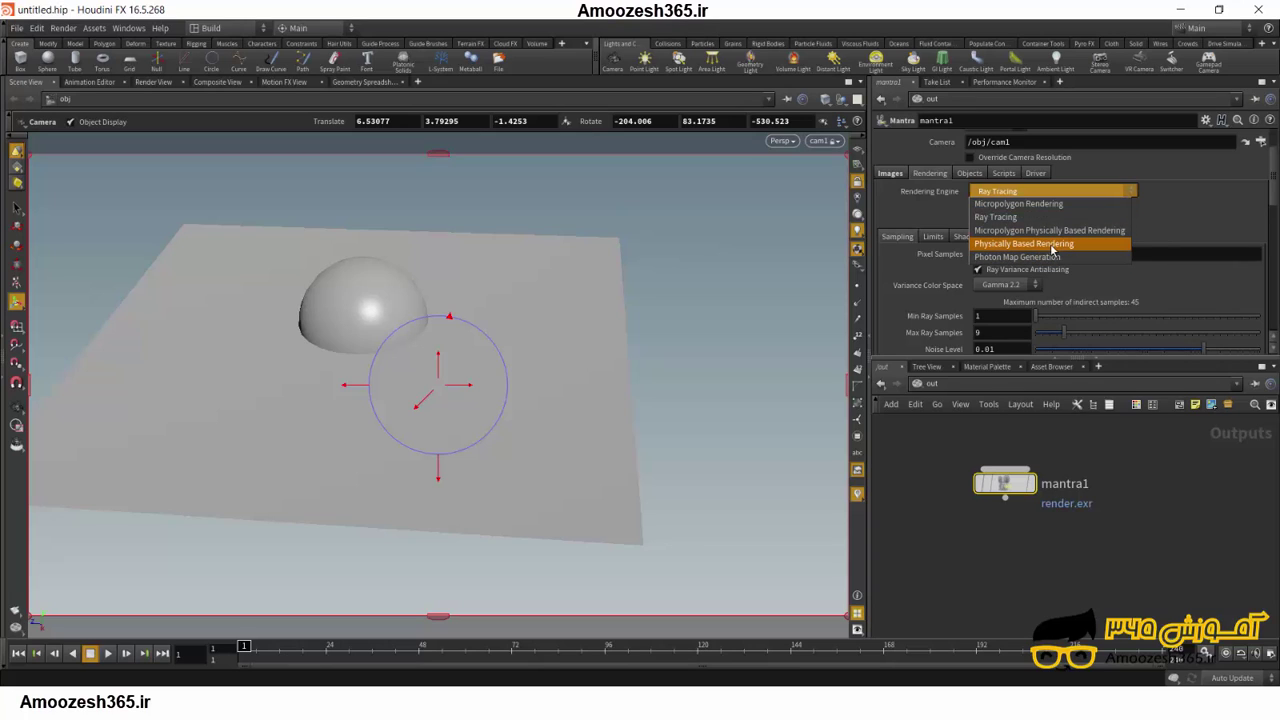
{"action": "left_click", "coordinate": [1052, 245]}
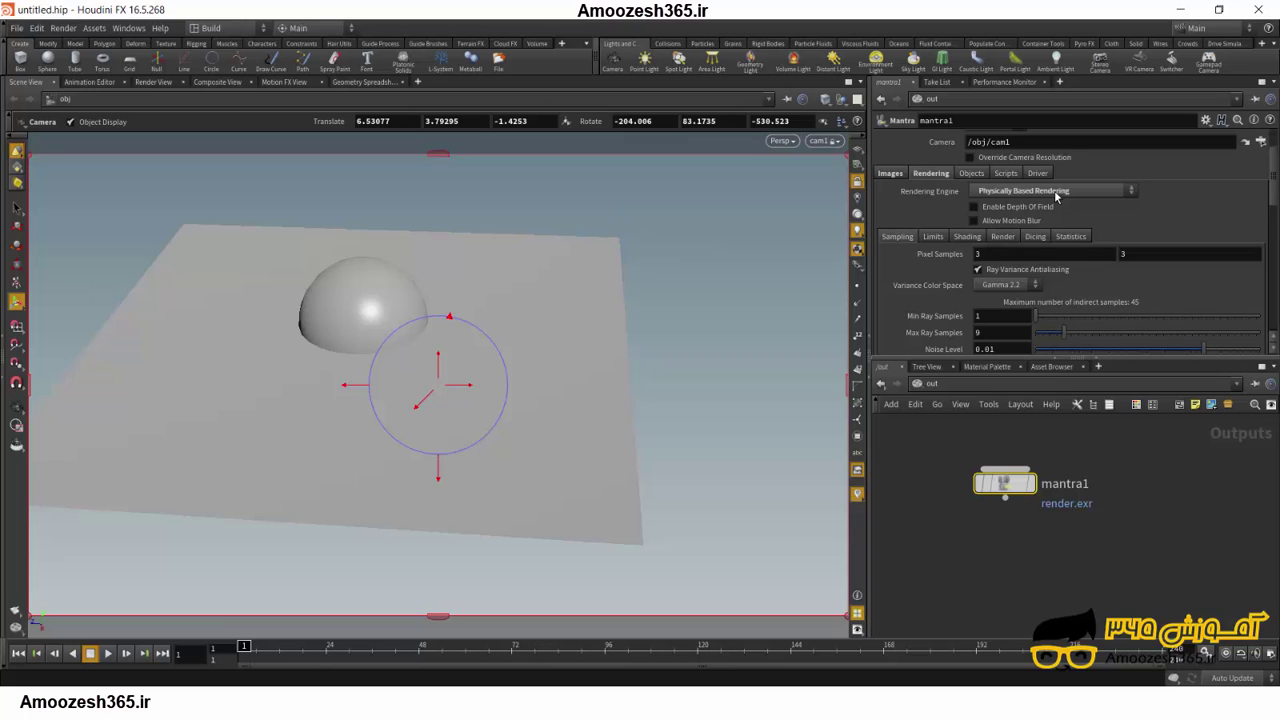
{"action": "left_click", "coordinate": [1053, 192]}
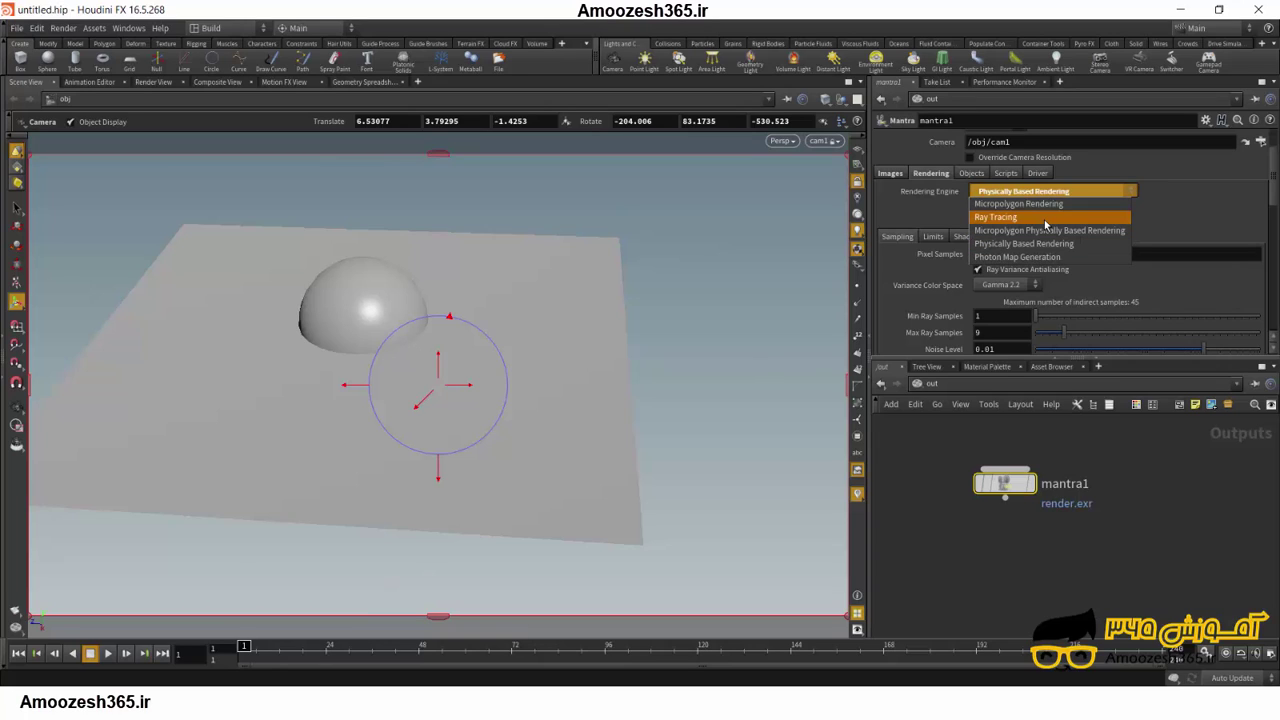
{"action": "left_click", "coordinate": [1045, 218]}
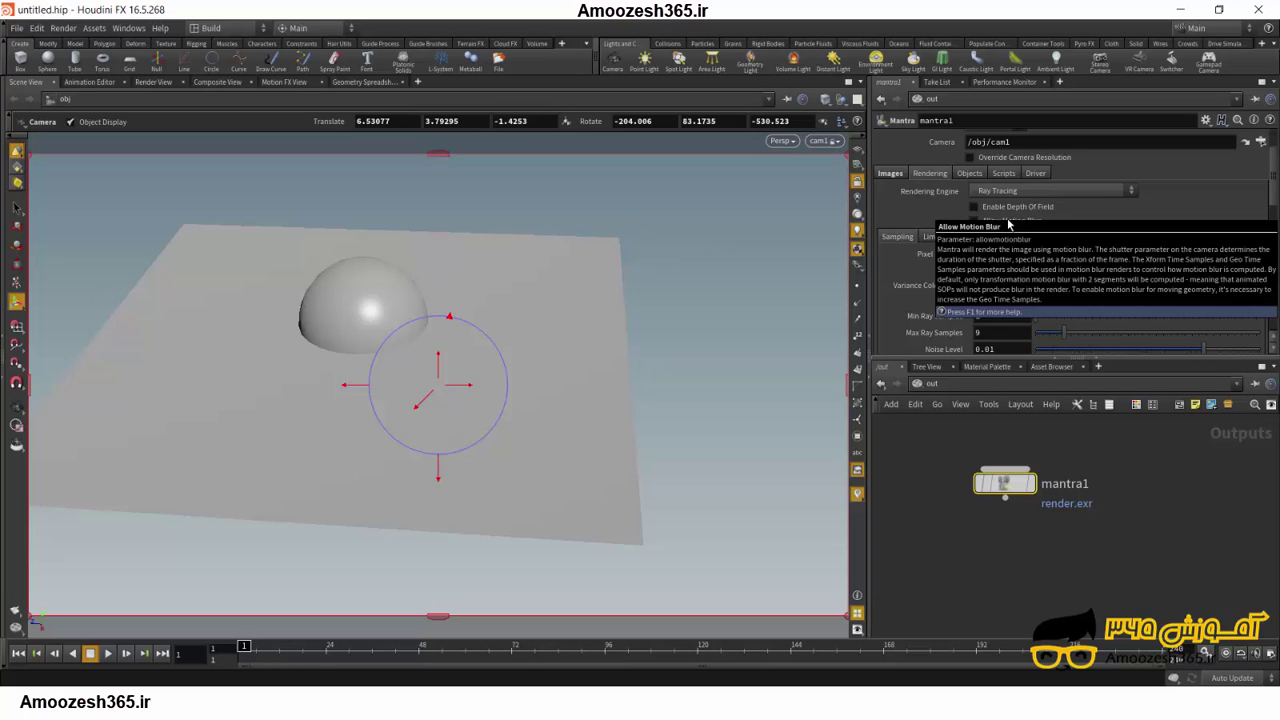
{"action": "scroll", "coordinate": [960, 300], "scroll_direction": "down", "scroll_amount": 1}
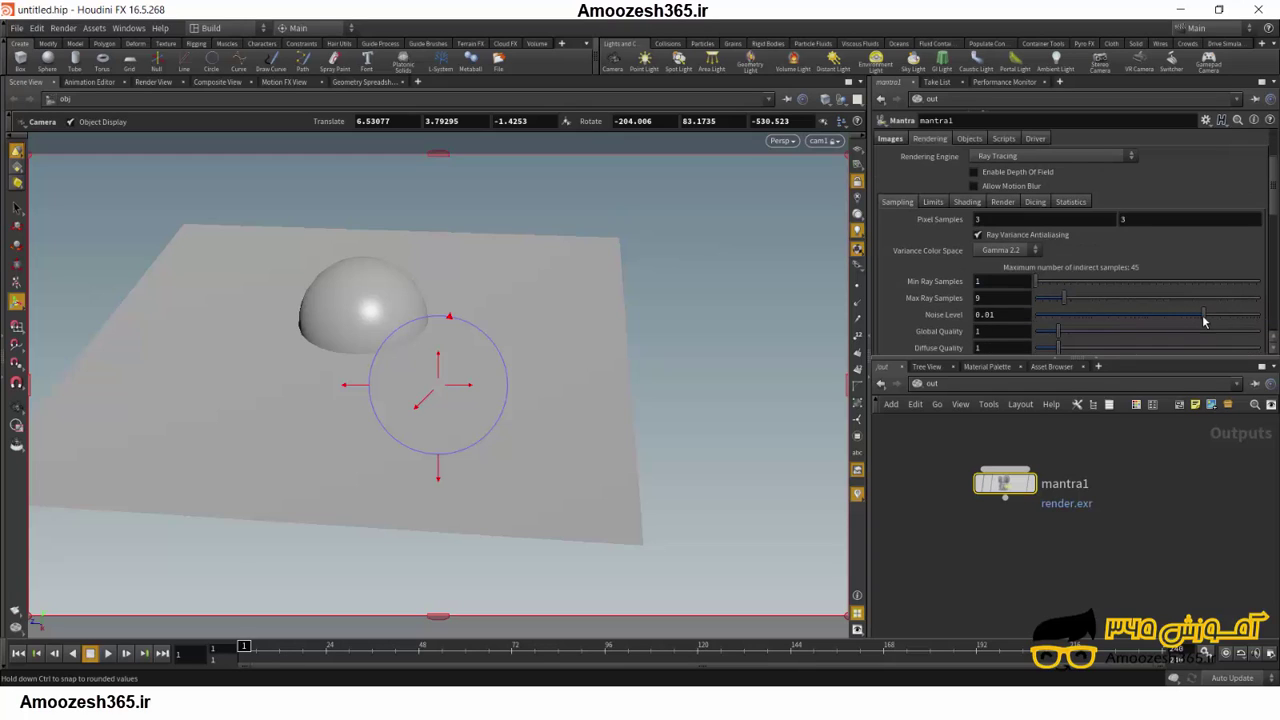
Lower Noise Level to about 0.0002 and raise both Pixel Samples values, the first from 3 to 7
{"action": "left_click_drag", "start_coordinate": [1202, 314], "coordinate": [1107, 320]}
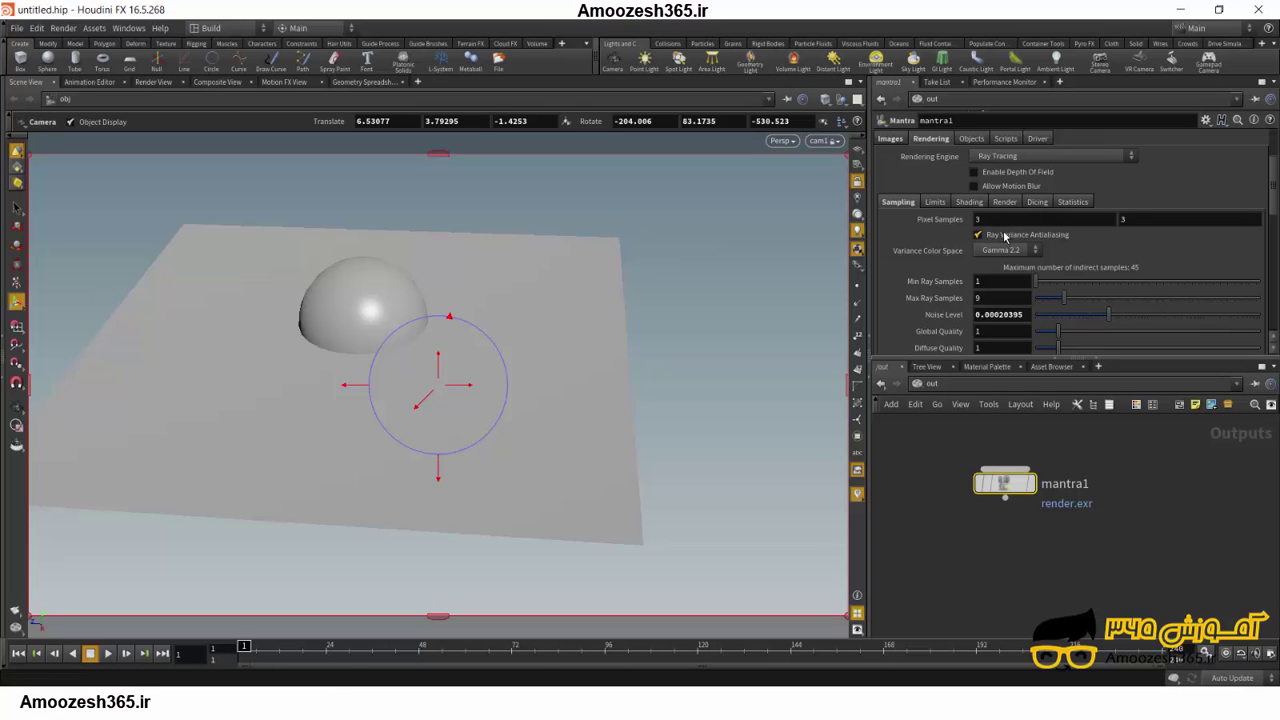
{"action": "middle_click_drag", "start_coordinate": [1001, 219], "coordinate": [1008, 222]}
{"action": "middle_click_drag", "start_coordinate": [1138, 220], "coordinate": [1180, 218]}
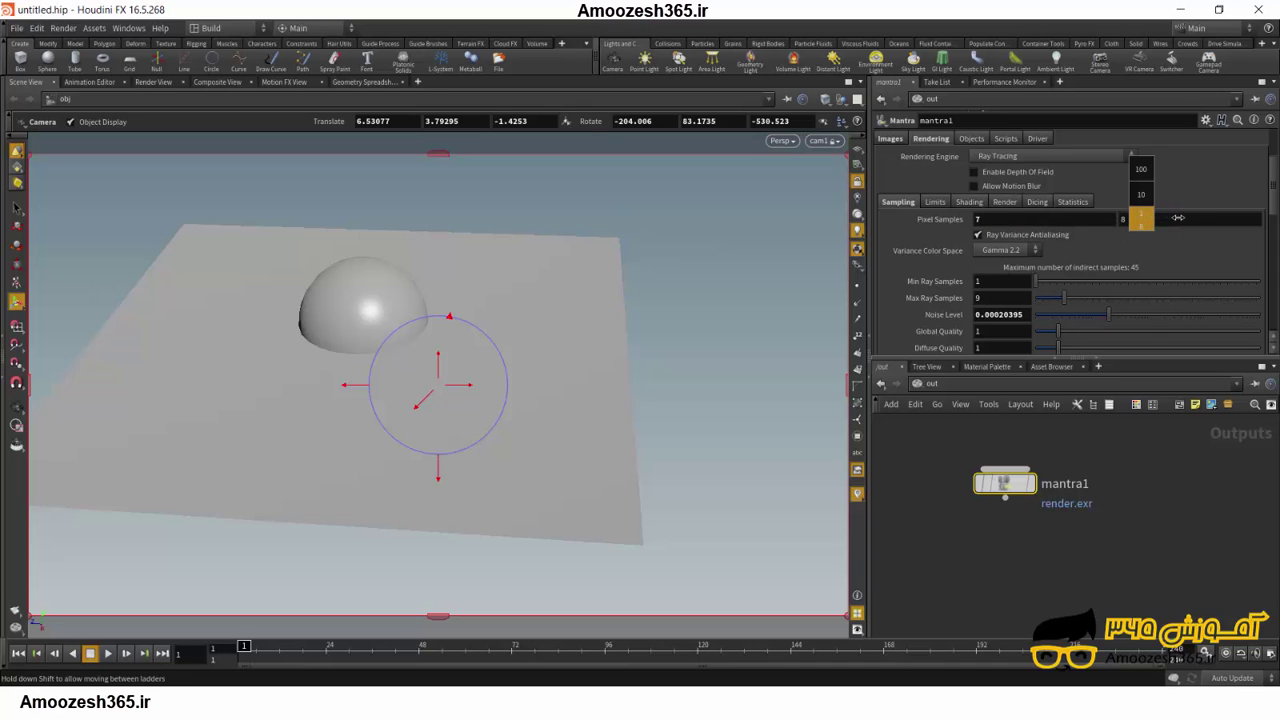
Show the Limits sub-tab with Reflect and Refract Limit at 10
{"action": "scroll", "coordinate": [975, 311], "scroll_direction": "down", "scroll_amount": 5}
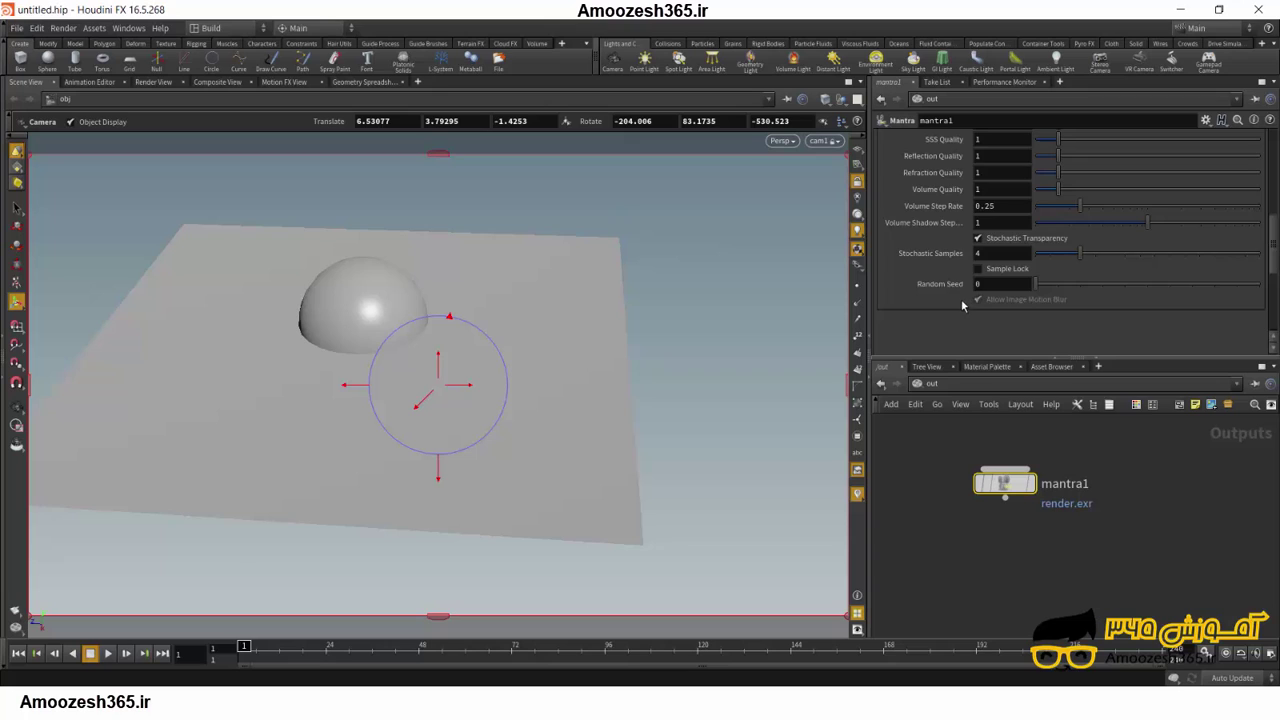
{"action": "scroll", "coordinate": [963, 304], "scroll_direction": "up", "scroll_amount": 3}
{"action": "scroll", "coordinate": [962, 303], "scroll_direction": "up", "scroll_amount": 2}
{"action": "scroll", "coordinate": [962, 303], "scroll_direction": "up", "scroll_amount": 2}
{"action": "left_click", "coordinate": [935, 237]}
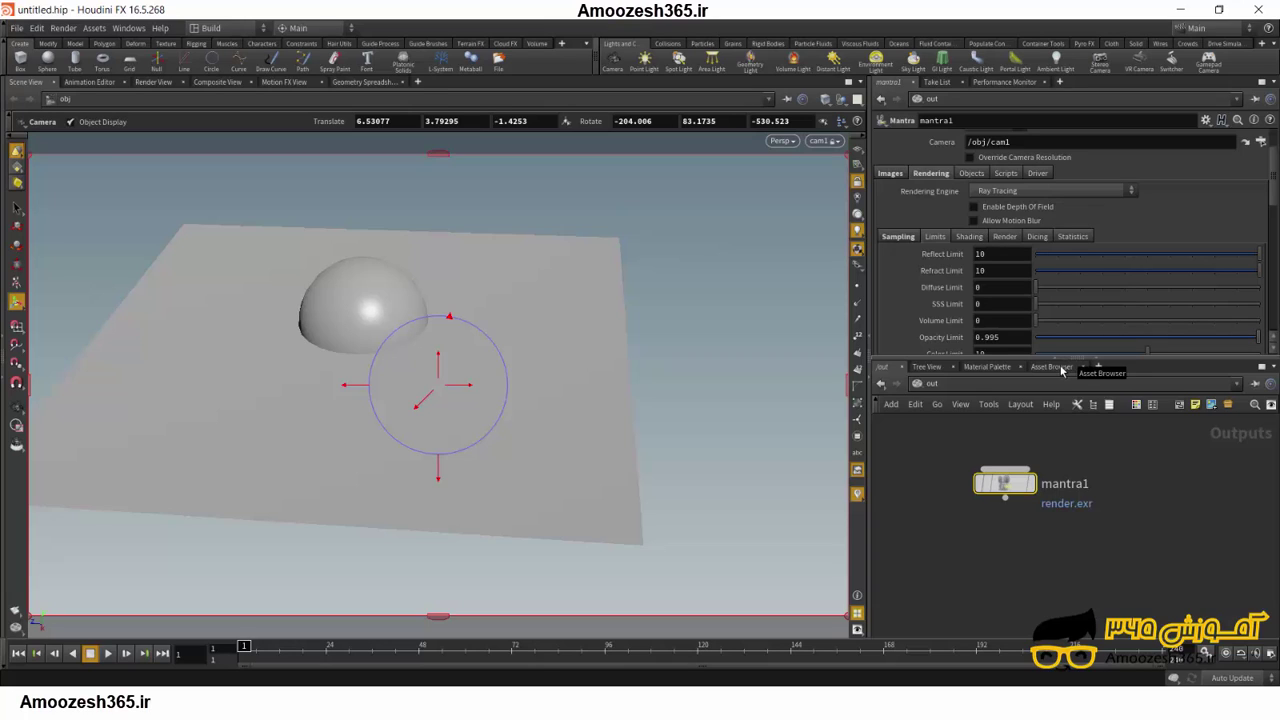
Drop Reflect Limit and Refract Limit from 10 to 4 with the value ladder
{"action": "middle_click", "coordinate": [1001, 253]}
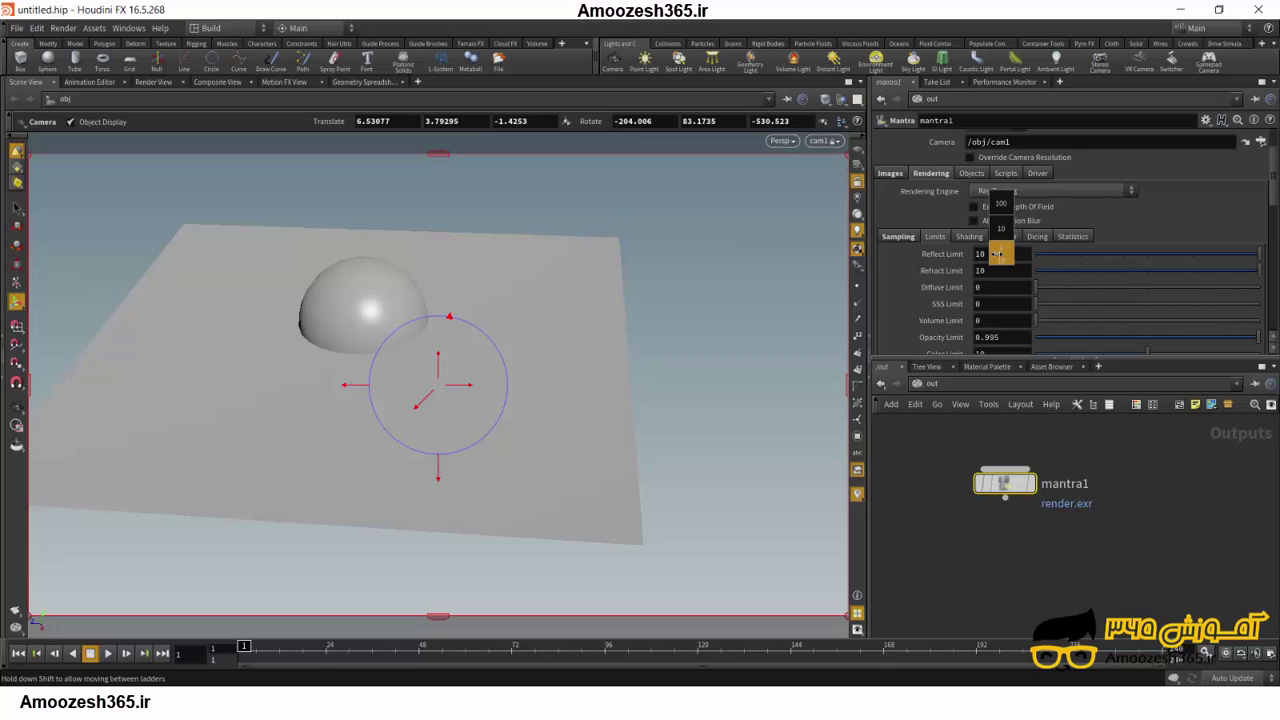
{"action": "mouse_move", "coordinate": [1001, 253]}
{"action": "middle_mouse_down"}
{"action": "mouse_move", "coordinate": [1020, 271]}
{"action": "mouse_move", "coordinate": [985, 271]}
{"action": "middle_mouse_up"}
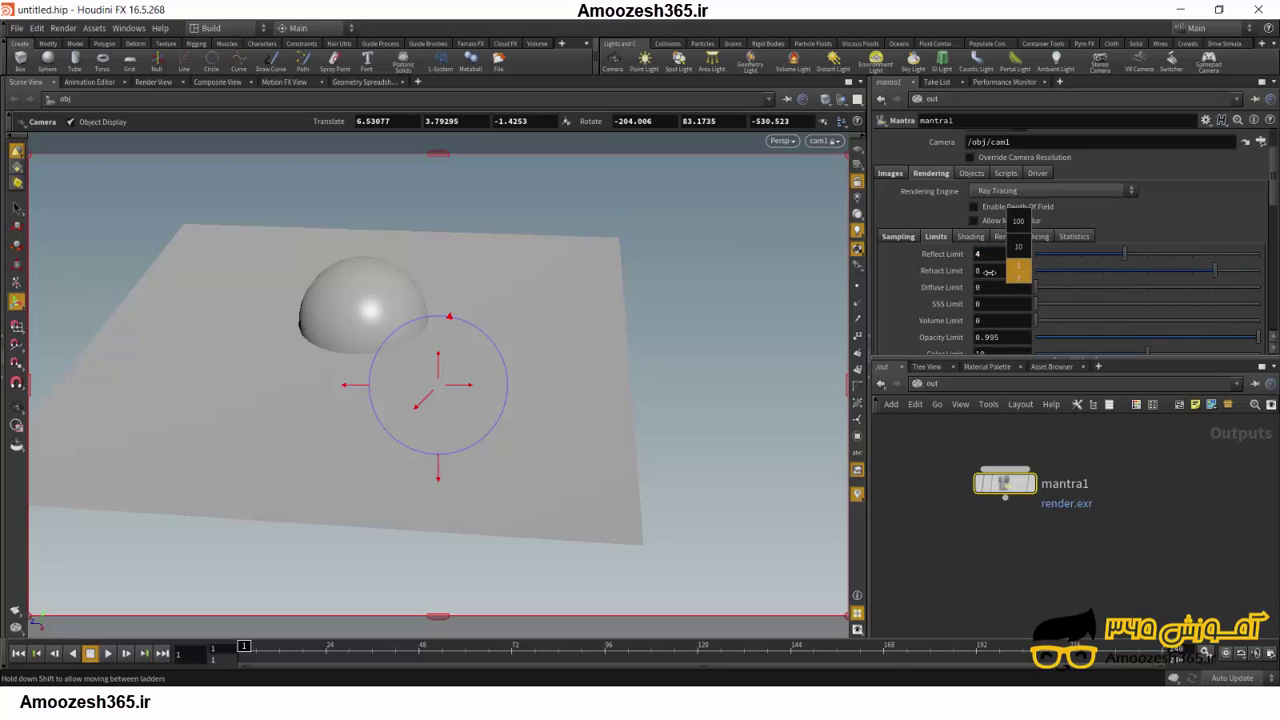
{"action": "middle_click_drag", "start_coordinate": [985, 271], "coordinate": [968, 272]}
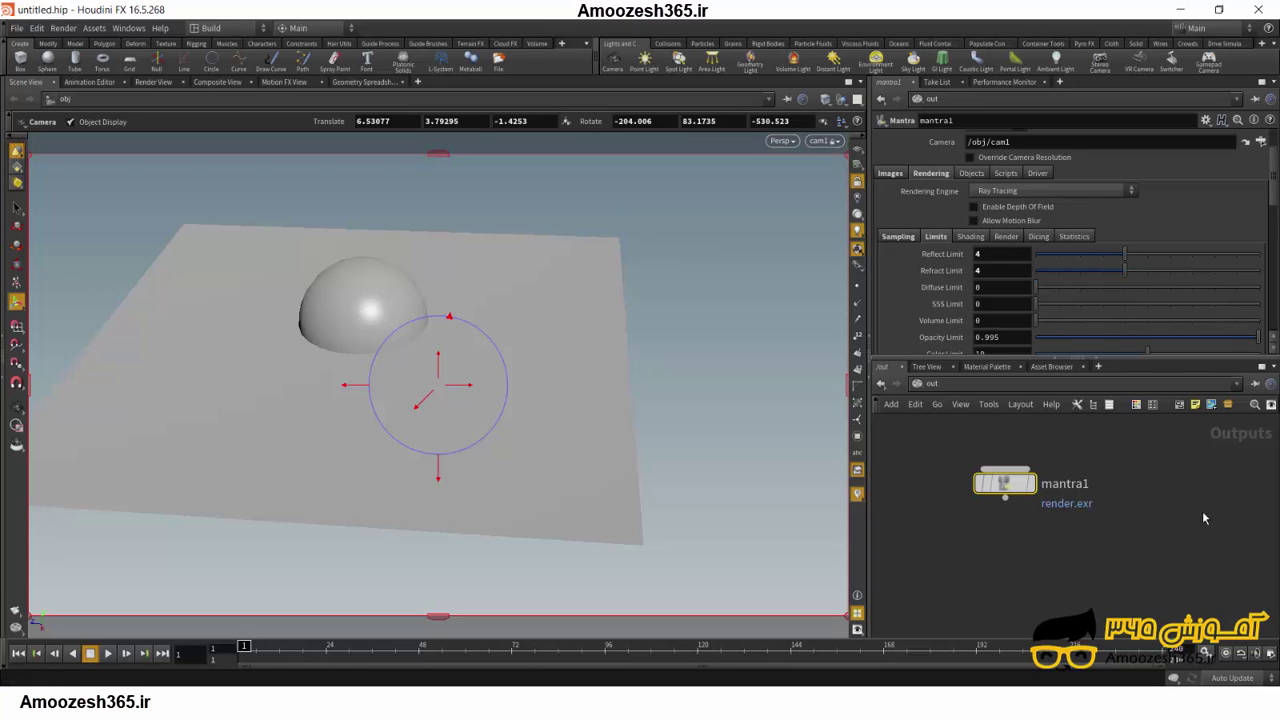
{"action": "scroll", "coordinate": [1053, 262], "scroll_direction": "down", "scroll_amount": 2}
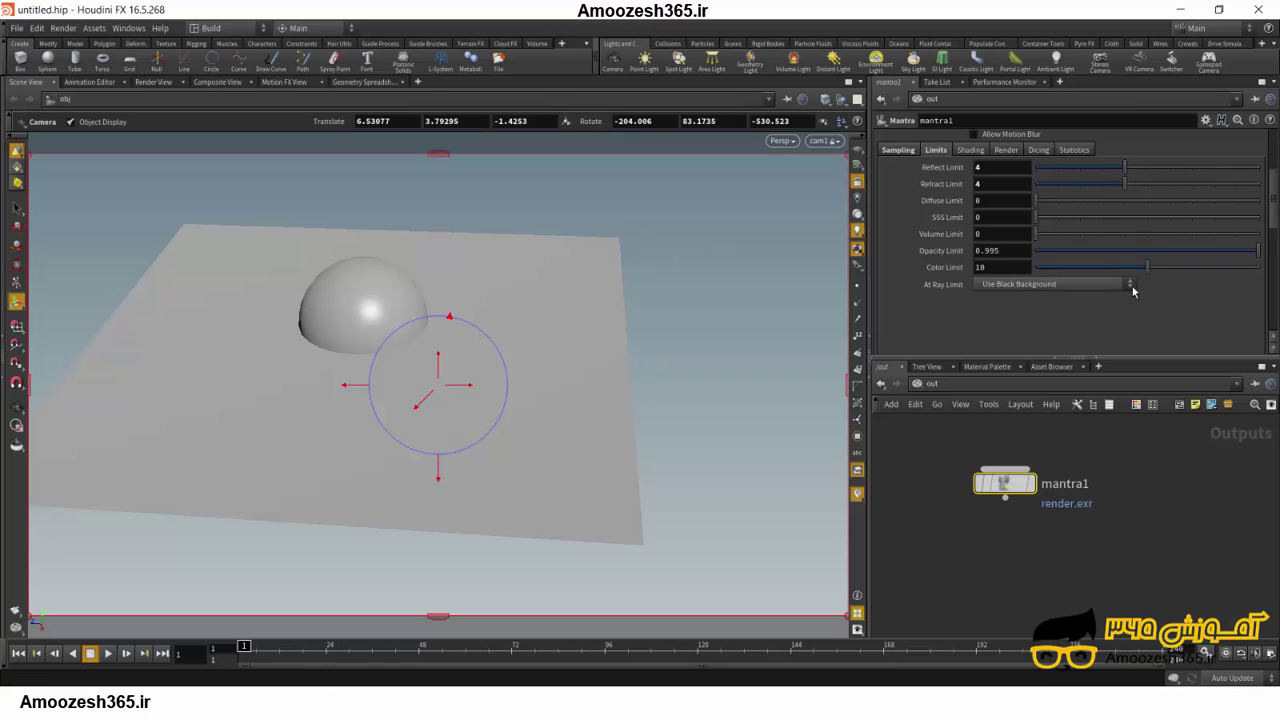
{"action": "scroll", "coordinate": [1129, 288], "scroll_direction": "down", "scroll_amount": 1}
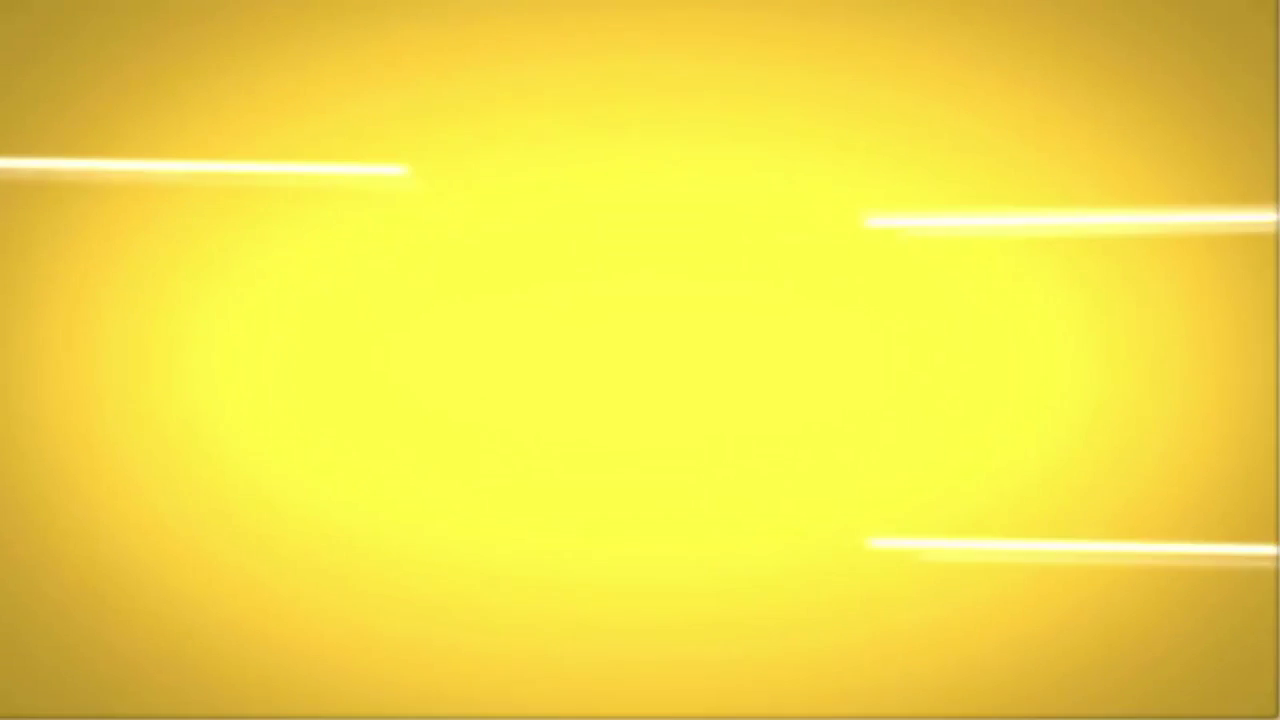